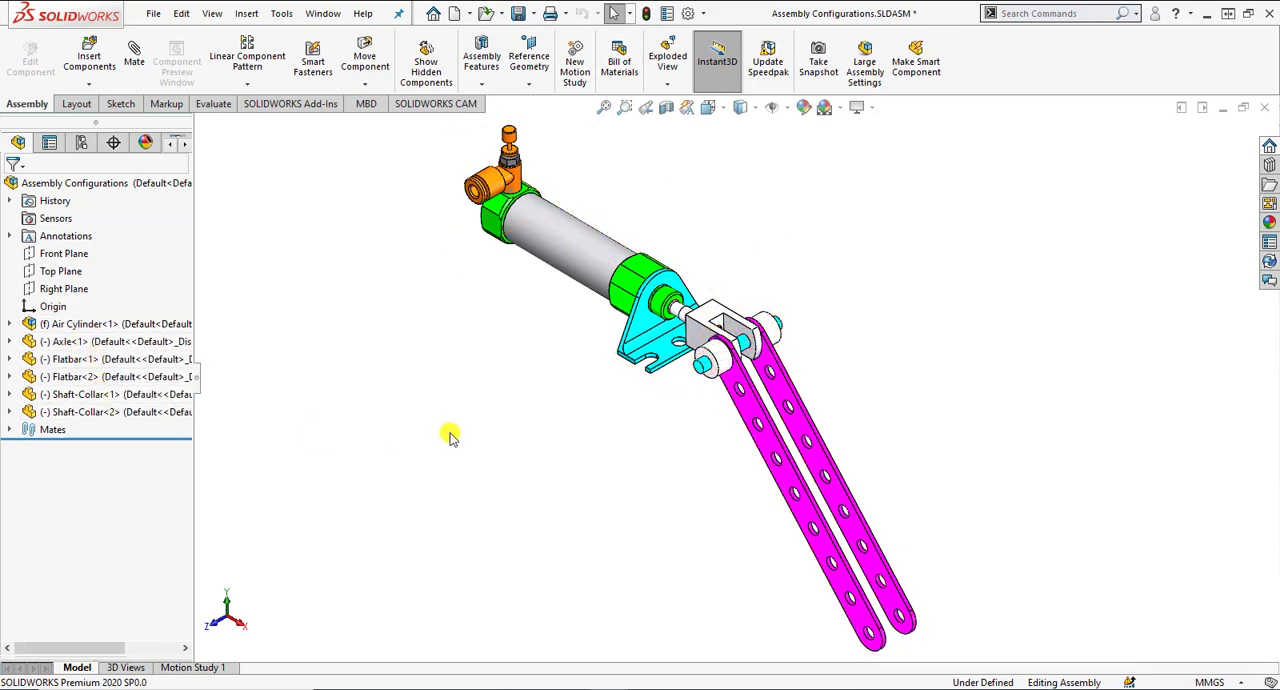
# Display the assembly's list of configurations.
pyautogui.click(81, 145)
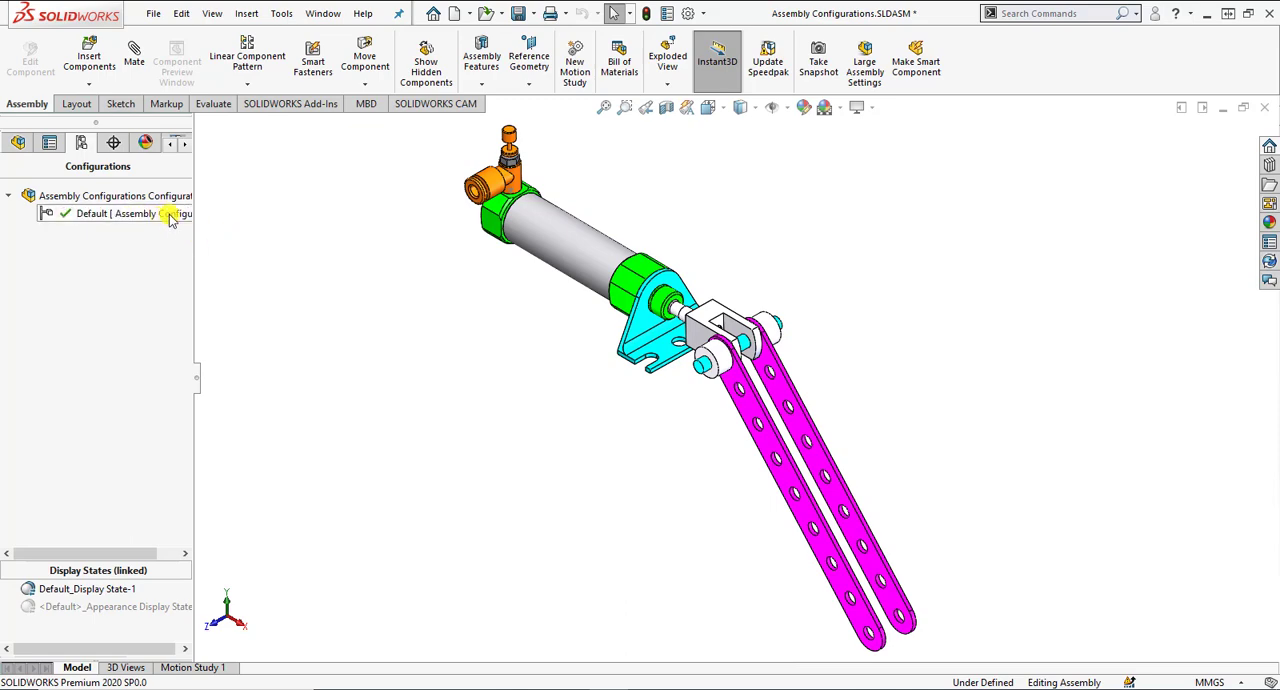
pyautogui.rightClick(113, 243)
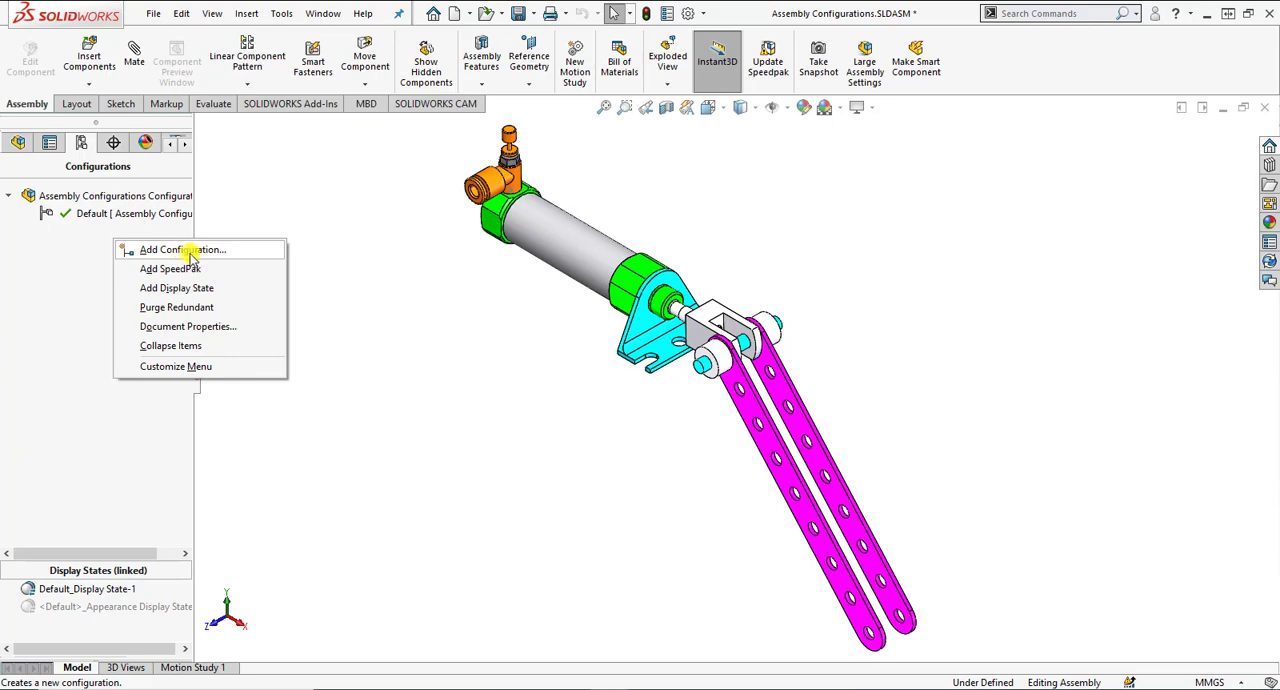
pyautogui.click(117, 197)
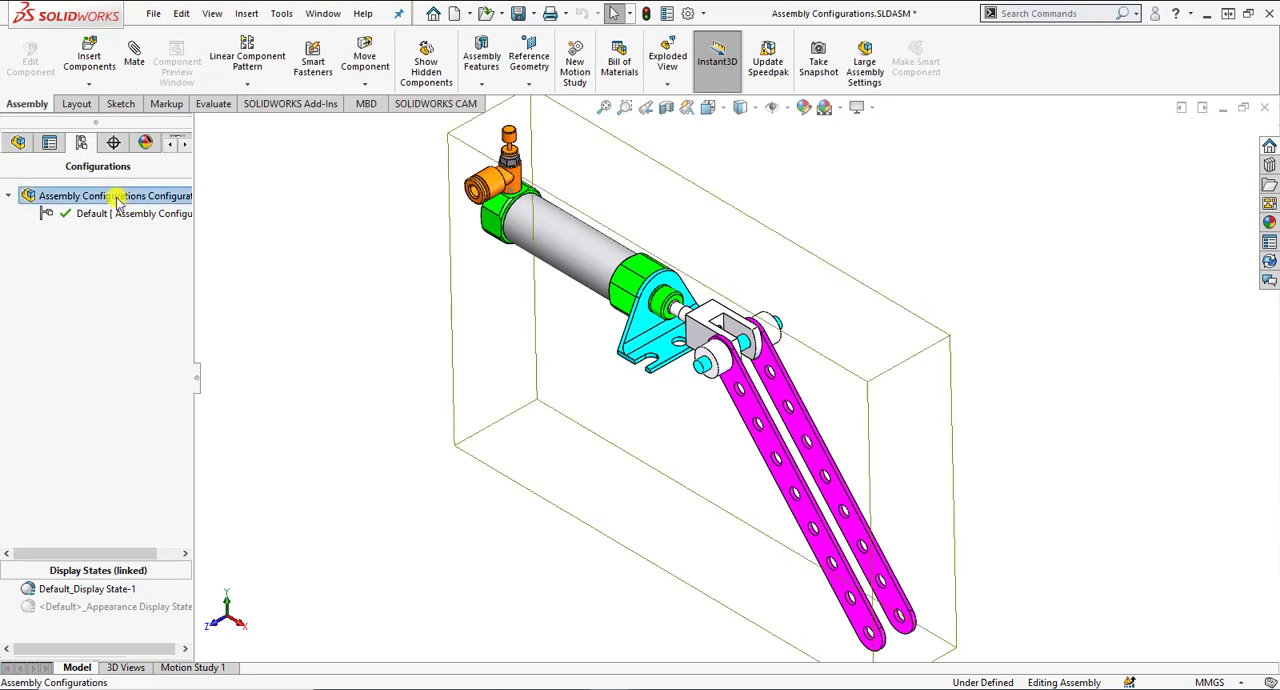
pyautogui.rightClick(117, 199)
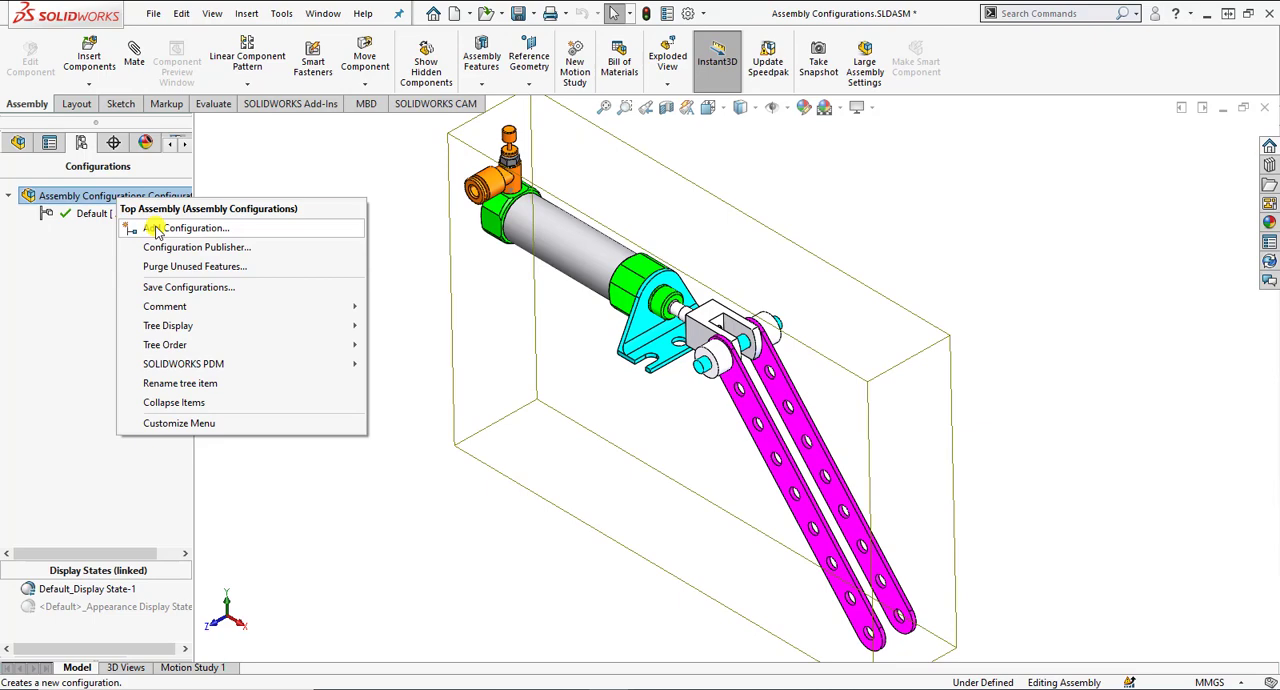
pyautogui.click(97, 216)
pyautogui.rightClick(99, 219)
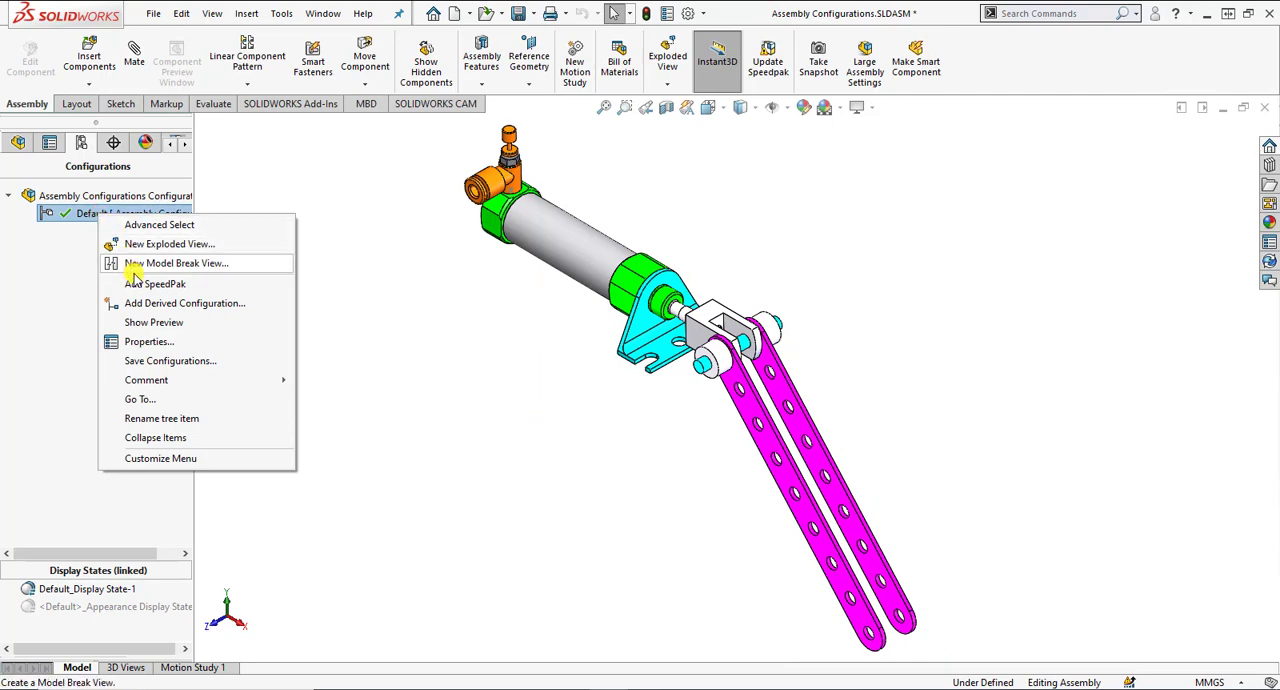
pyautogui.click(65, 242)
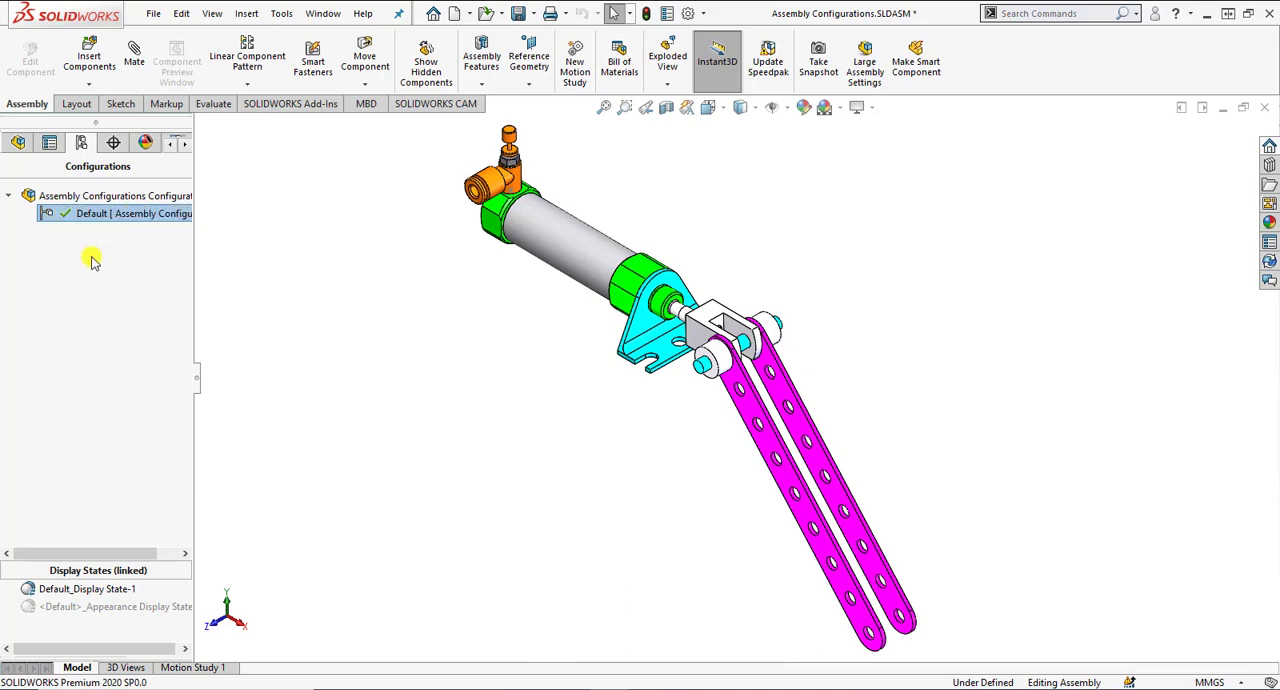
# Start a new configuration of the top assembly and name it internal_view.
pyautogui.click(34, 195)
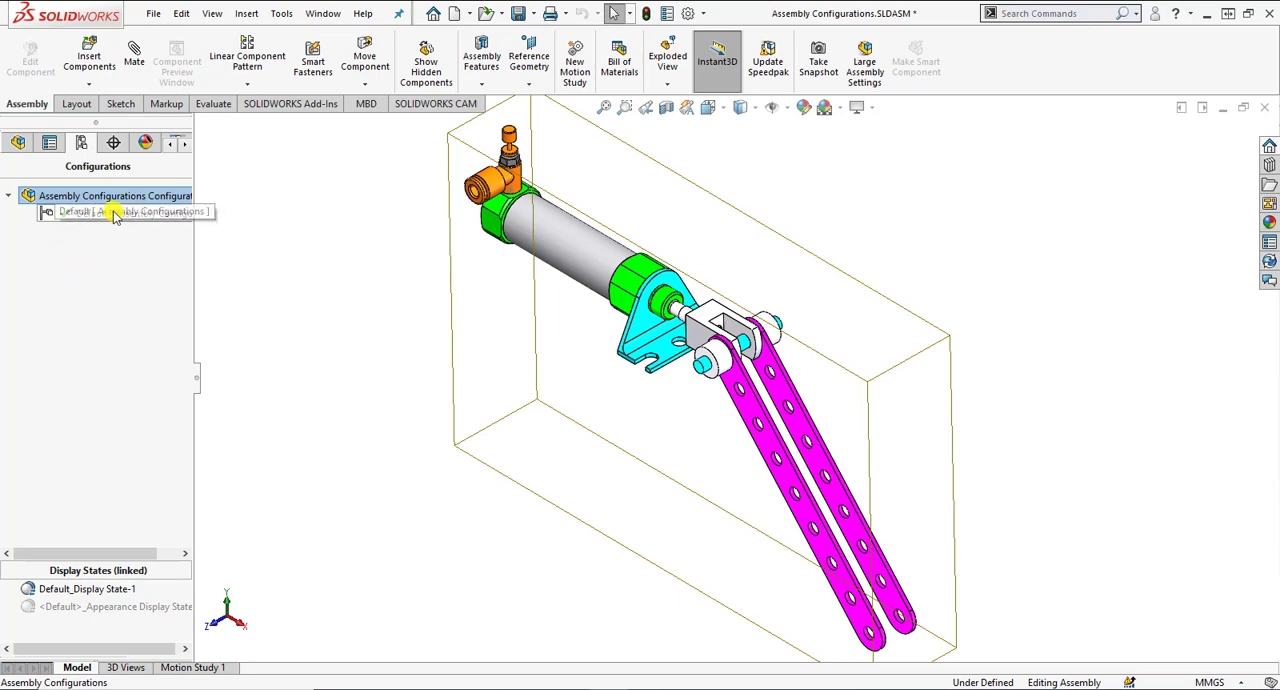
pyautogui.rightClick(99, 236)
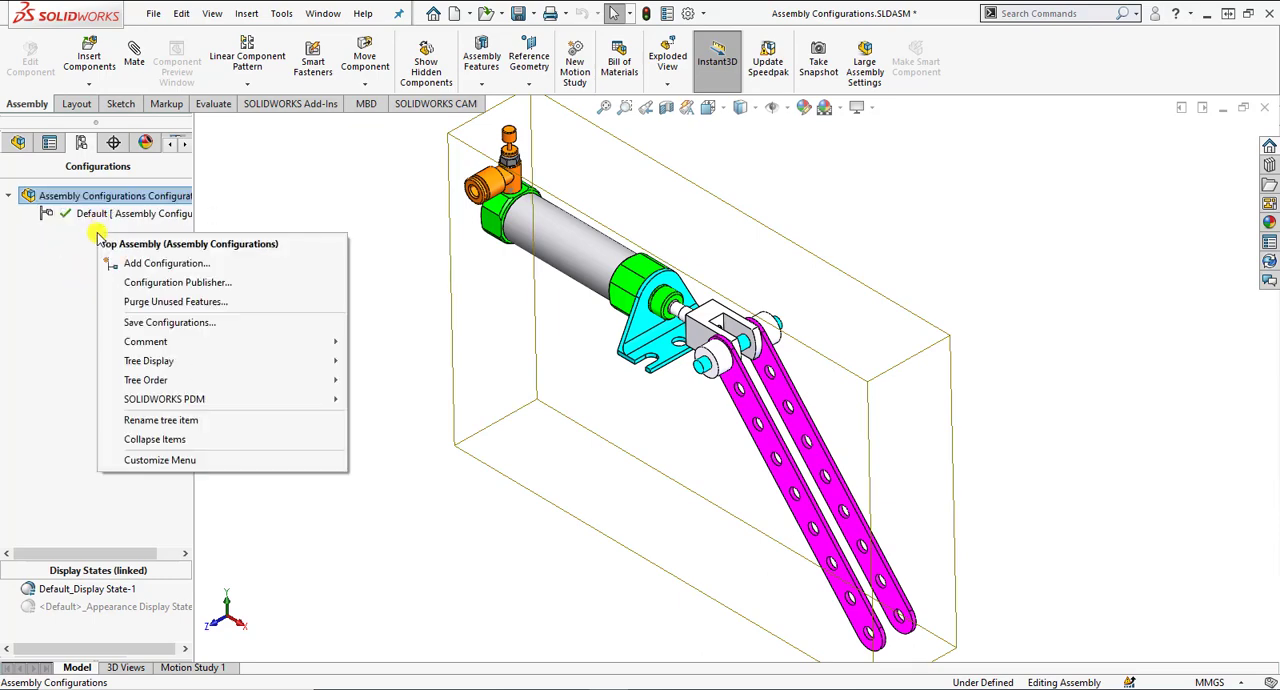
pyautogui.click(110, 260)
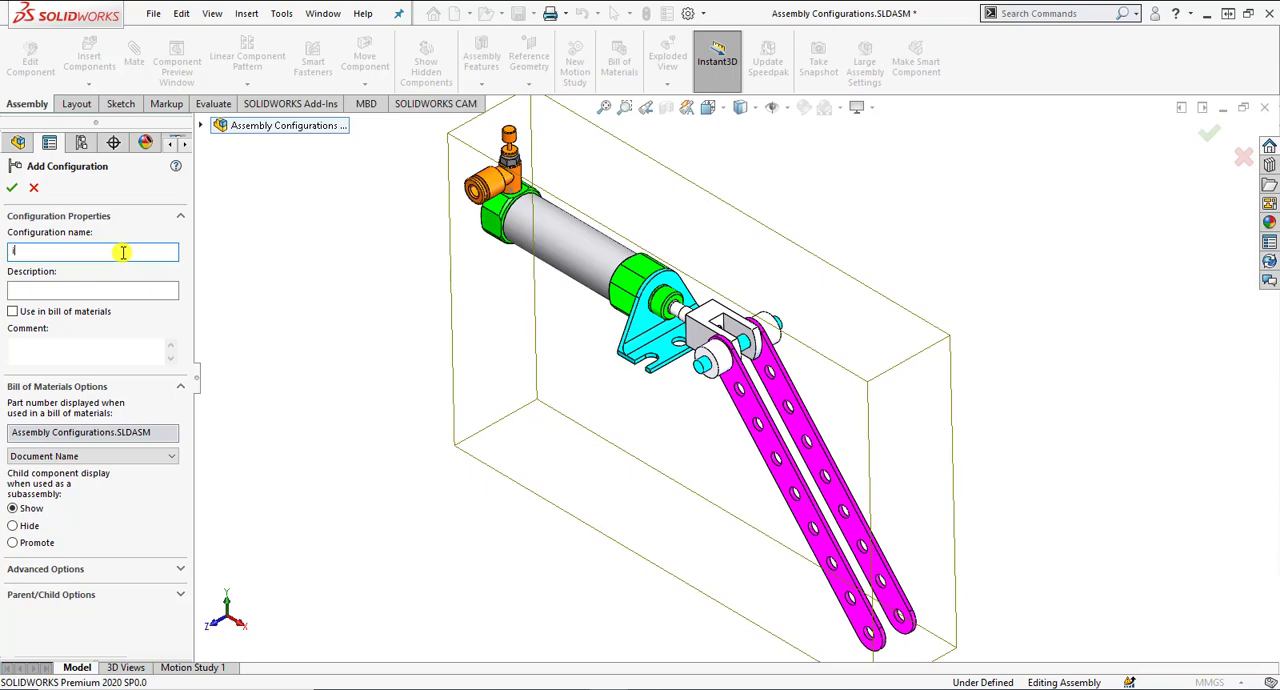
pyautogui.write('internal_view')
pyautogui.click(104, 289)
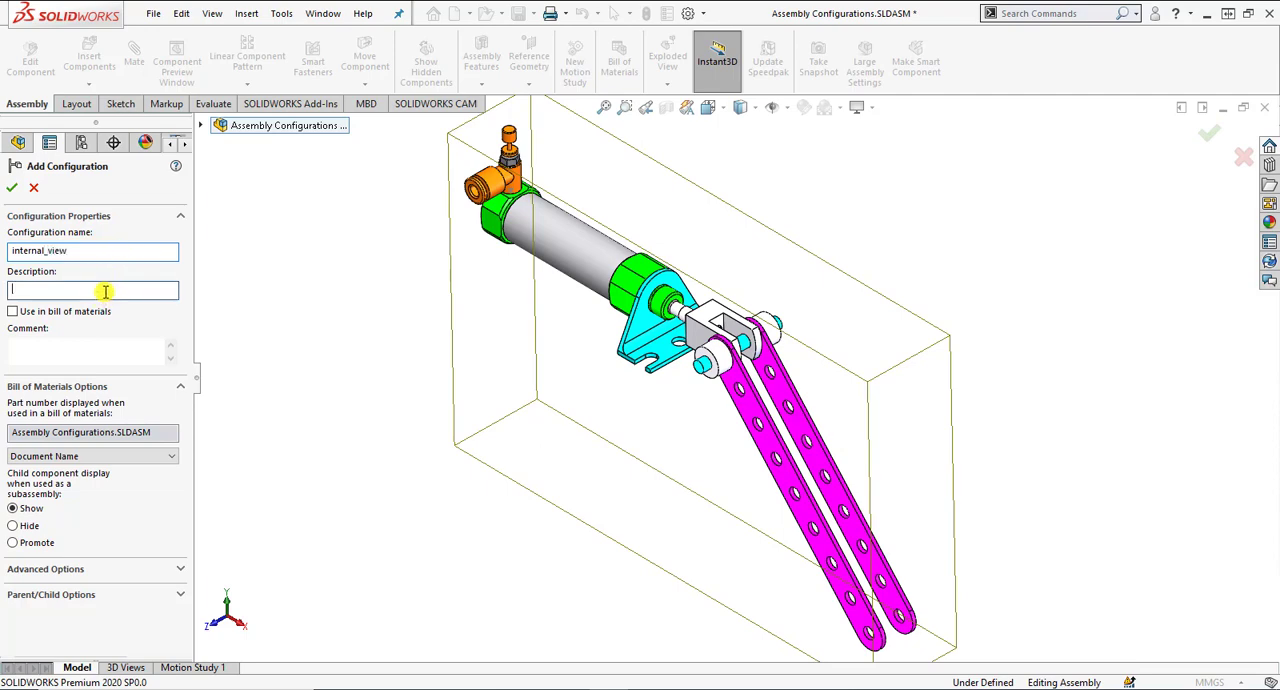
pyautogui.click(108, 287)
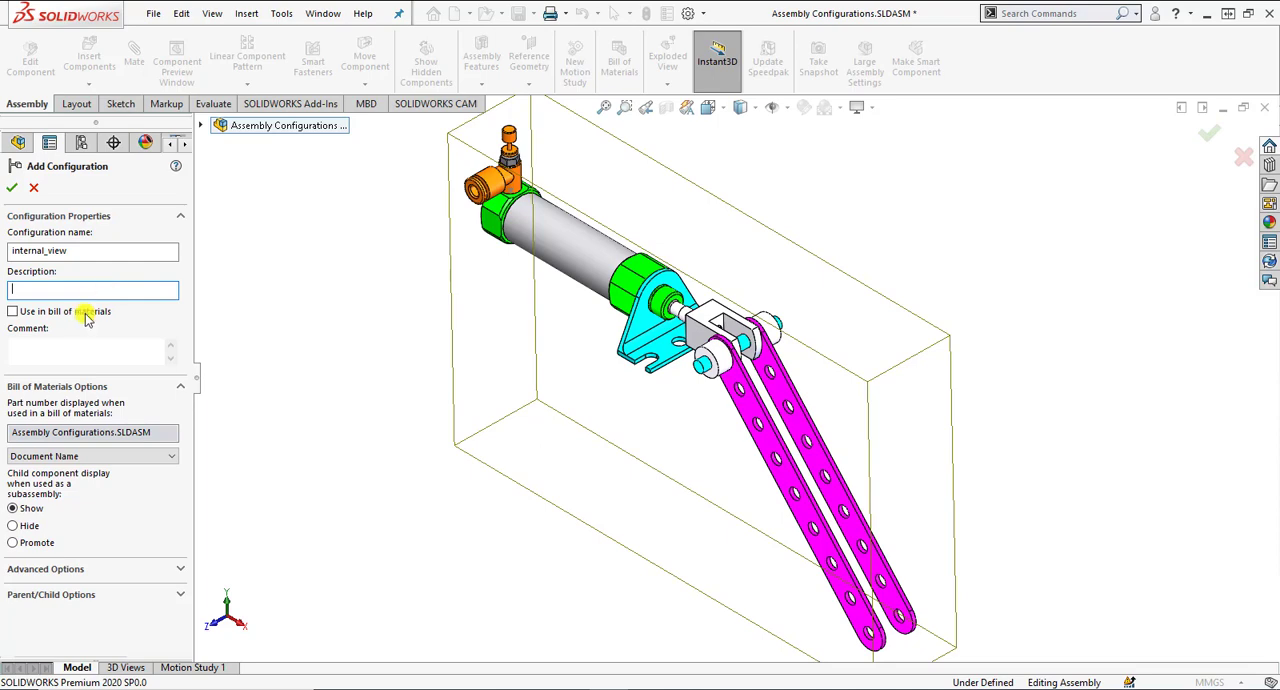
pyautogui.click(60, 346)
pyautogui.click(68, 314)
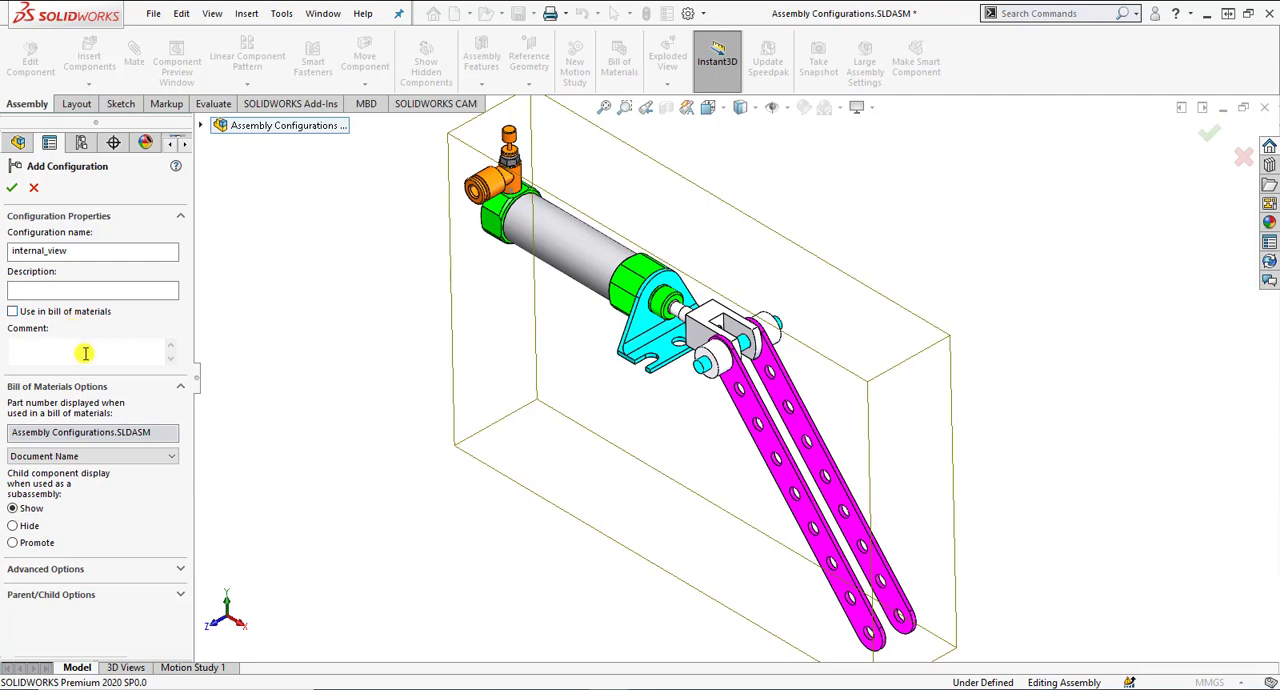
pyautogui.click(85, 352)
pyautogui.click(68, 314)
# Set the part number displayed in the bill of materials to Configuration Name.
pyautogui.click(52, 436)
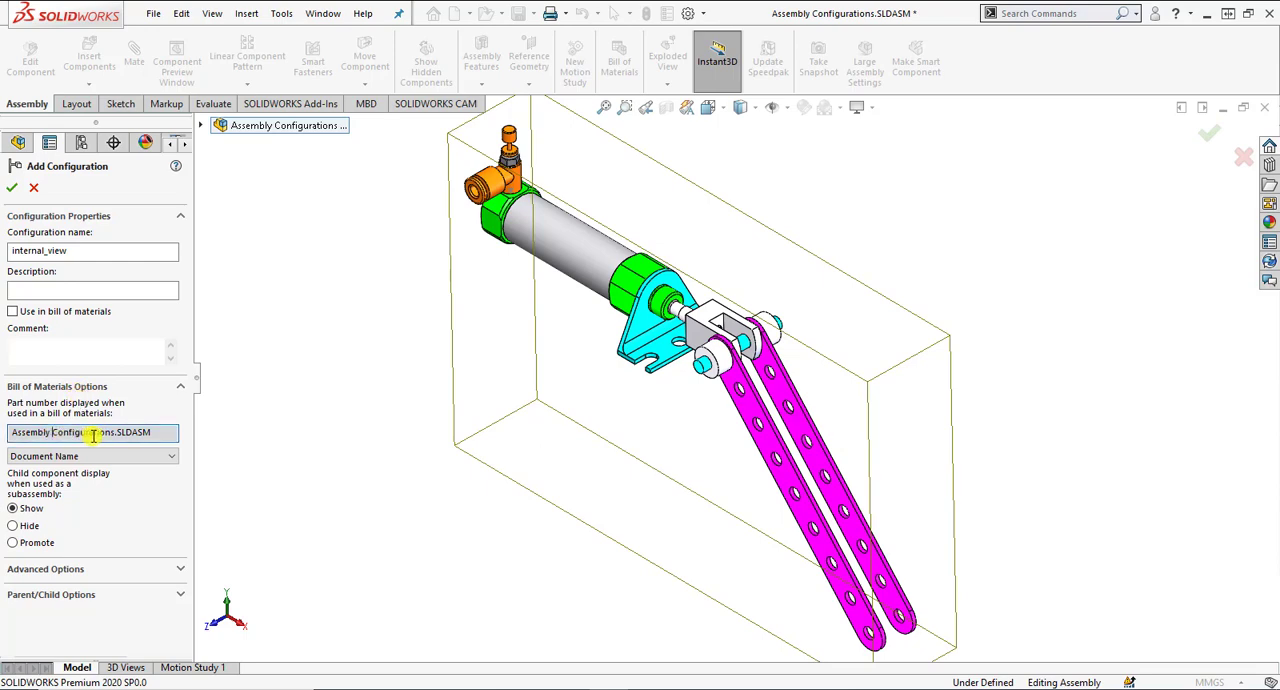
pyautogui.click(160, 457)
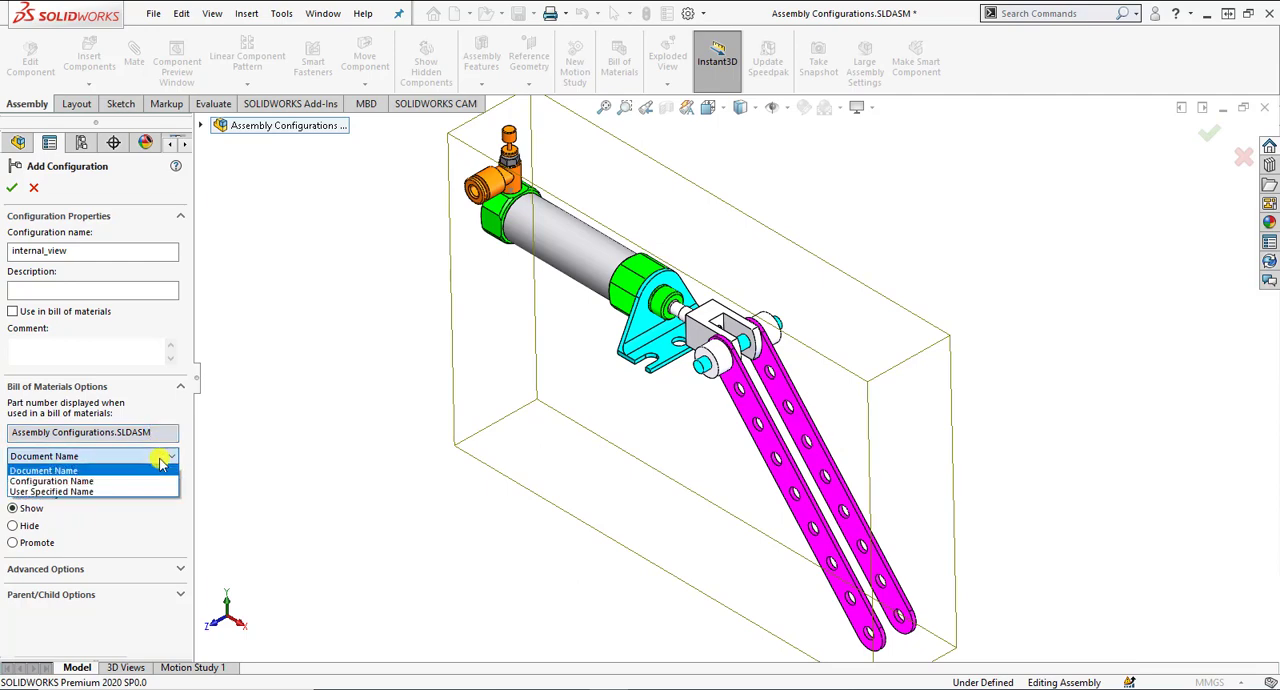
pyautogui.click(123, 482)
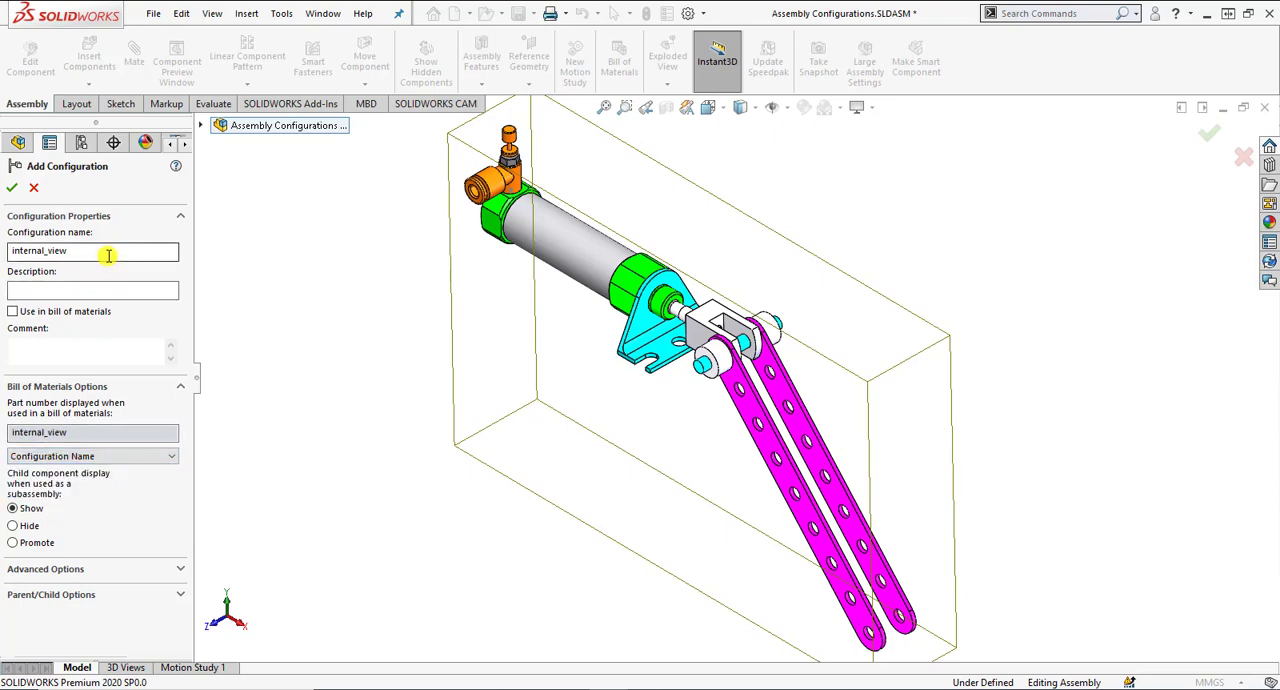
pyautogui.click(121, 456)
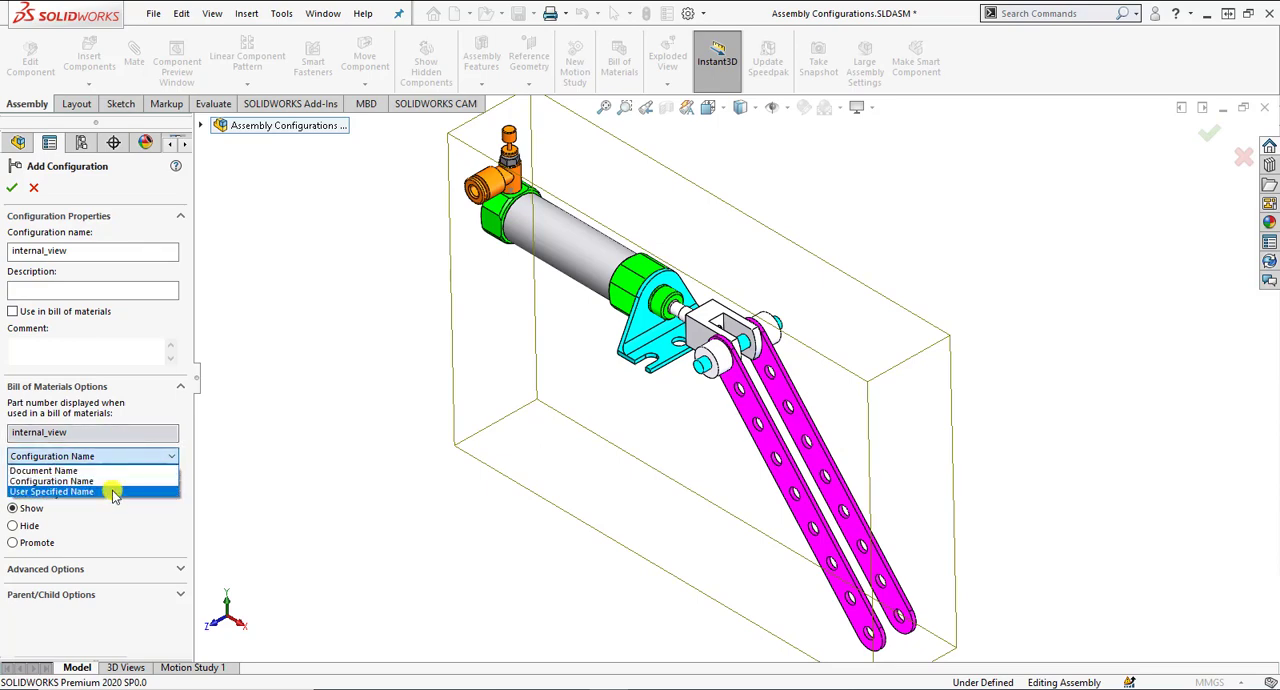
pyautogui.click(114, 492)
pyautogui.click(95, 431)
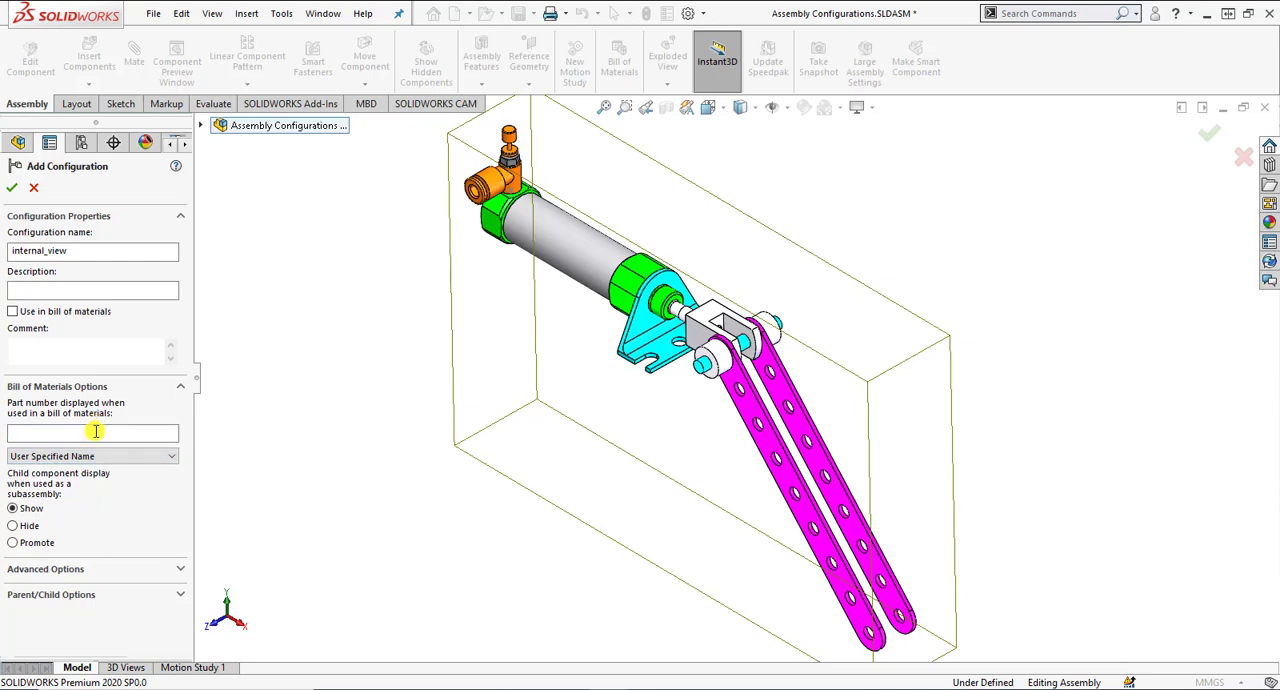
pyautogui.click(100, 456)
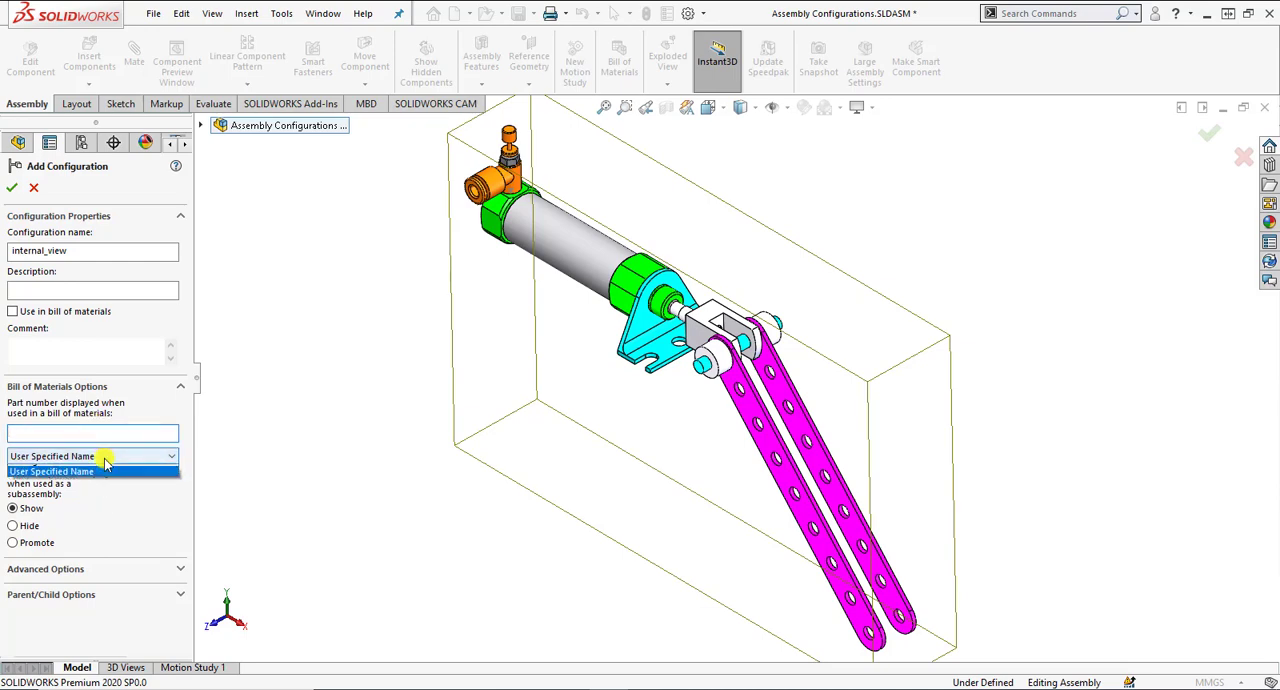
pyautogui.click(105, 479)
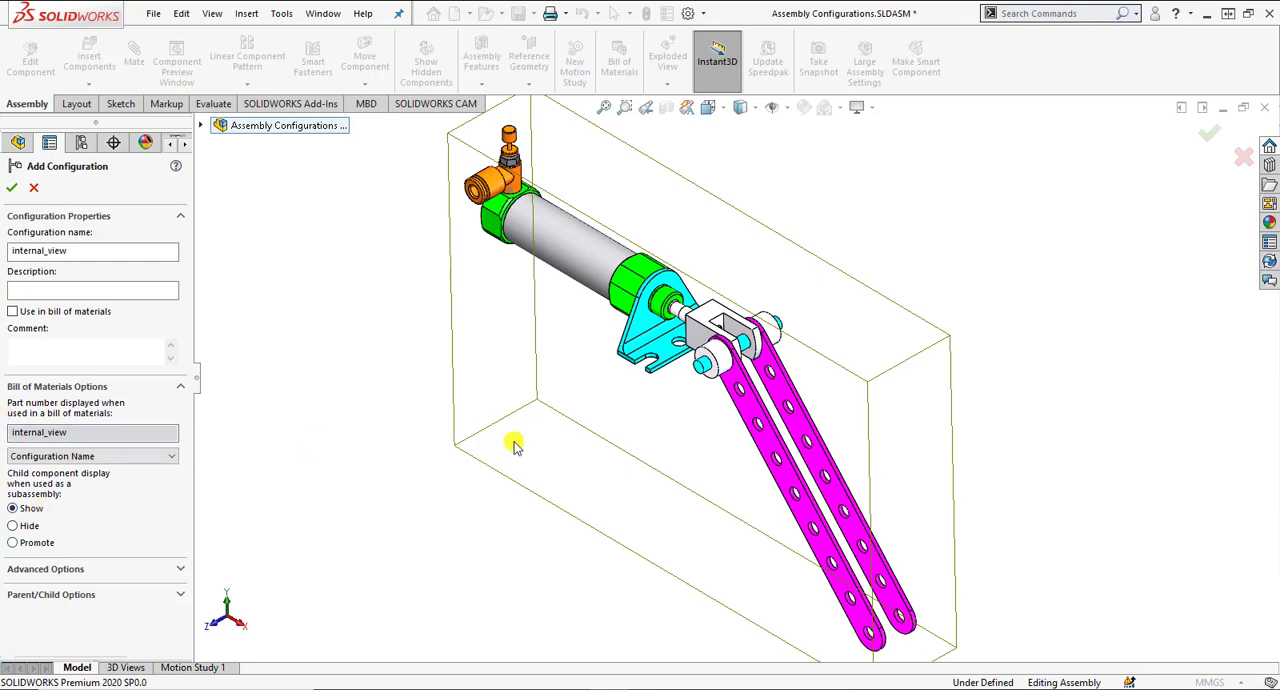
pyautogui.scroll(1, 440, 433)
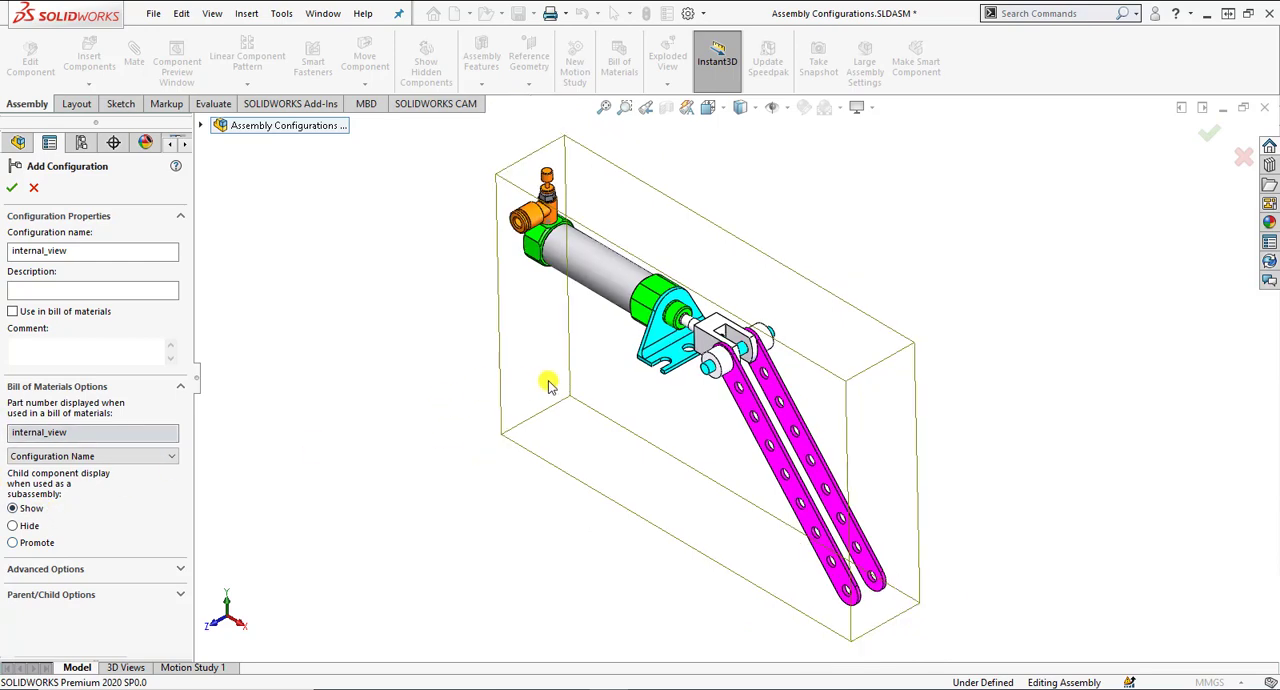
pyautogui.scroll(-1, 670, 443)
pyautogui.scroll(1, 578, 458)
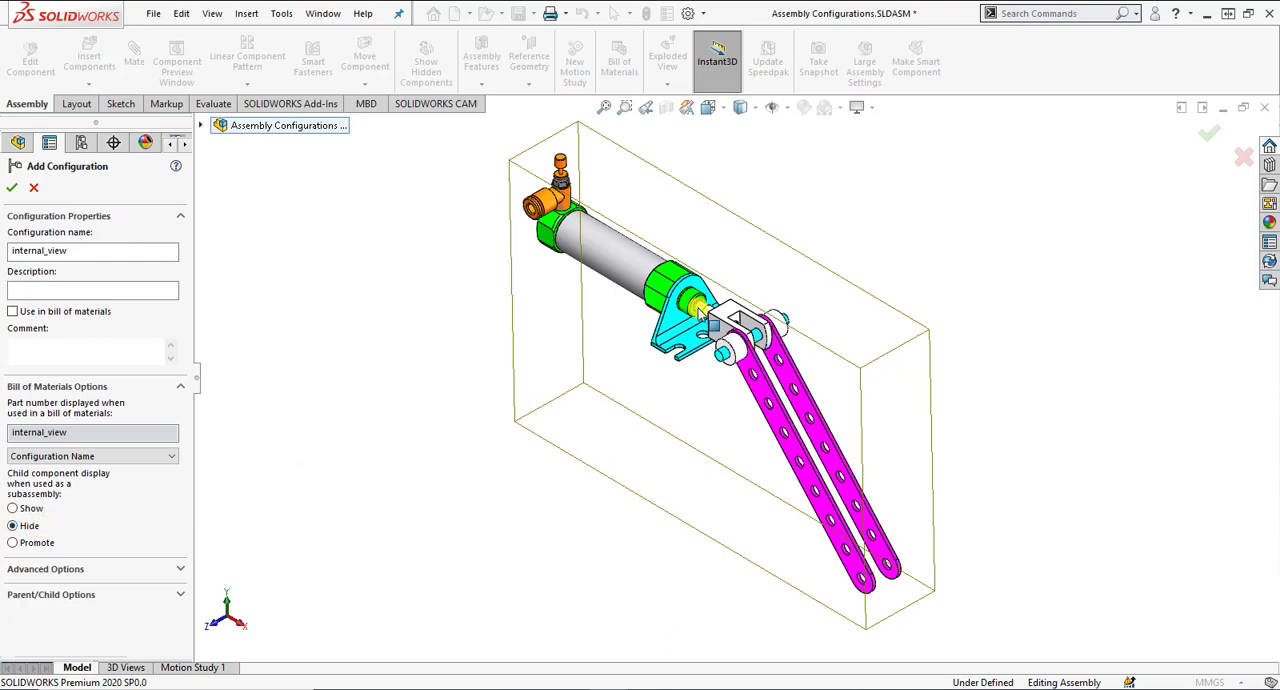
pyautogui.click(201, 125)
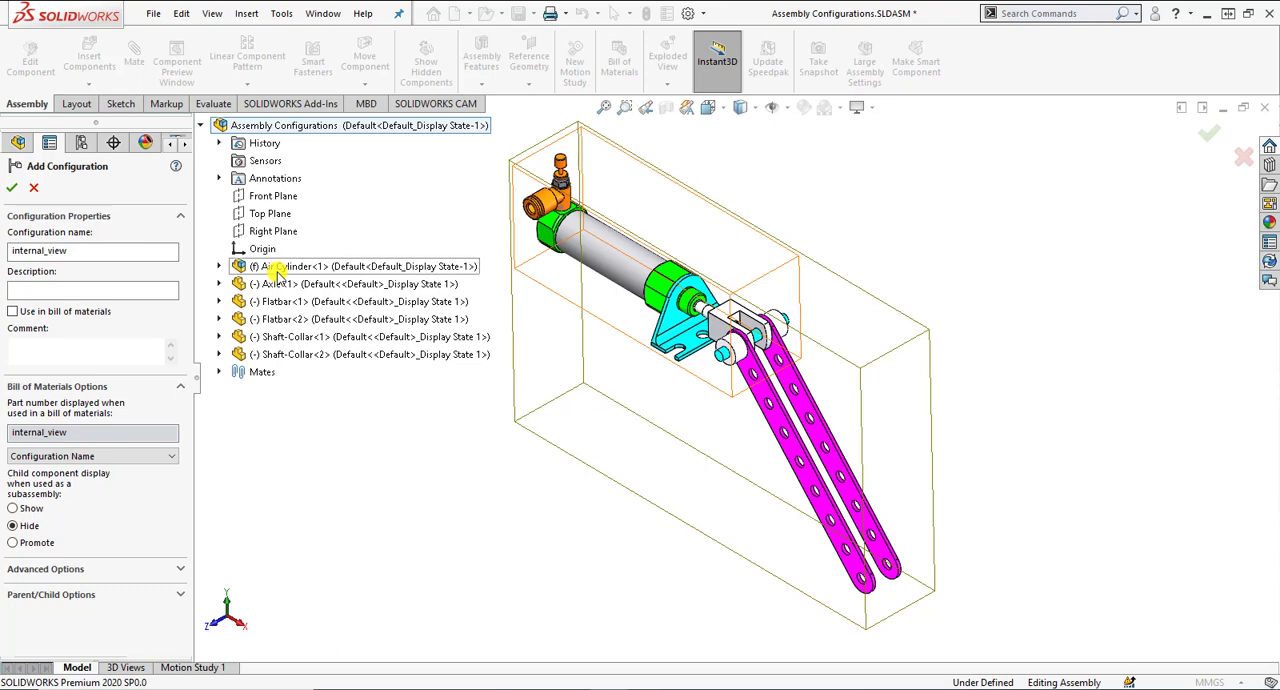
pyautogui.click(201, 125)
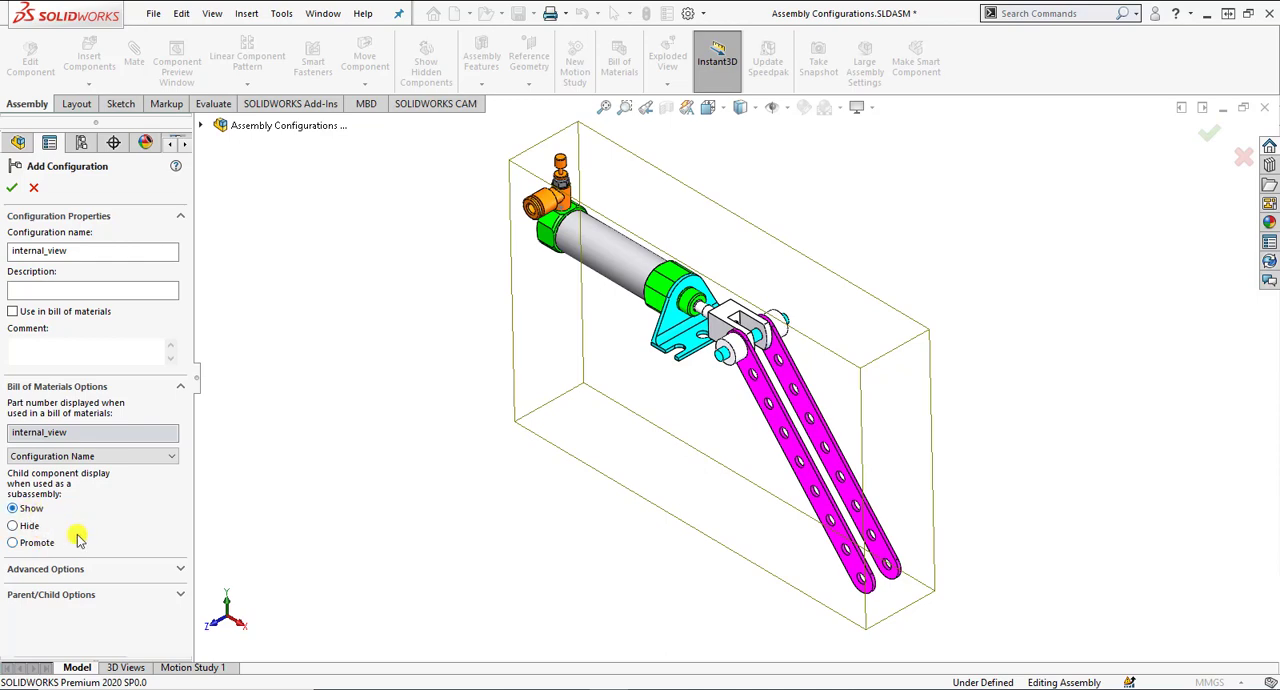
# Clear Suppress new features and mates, Hide new components and Suppress new components in the new configuration's advanced options.
pyautogui.click(179, 568)
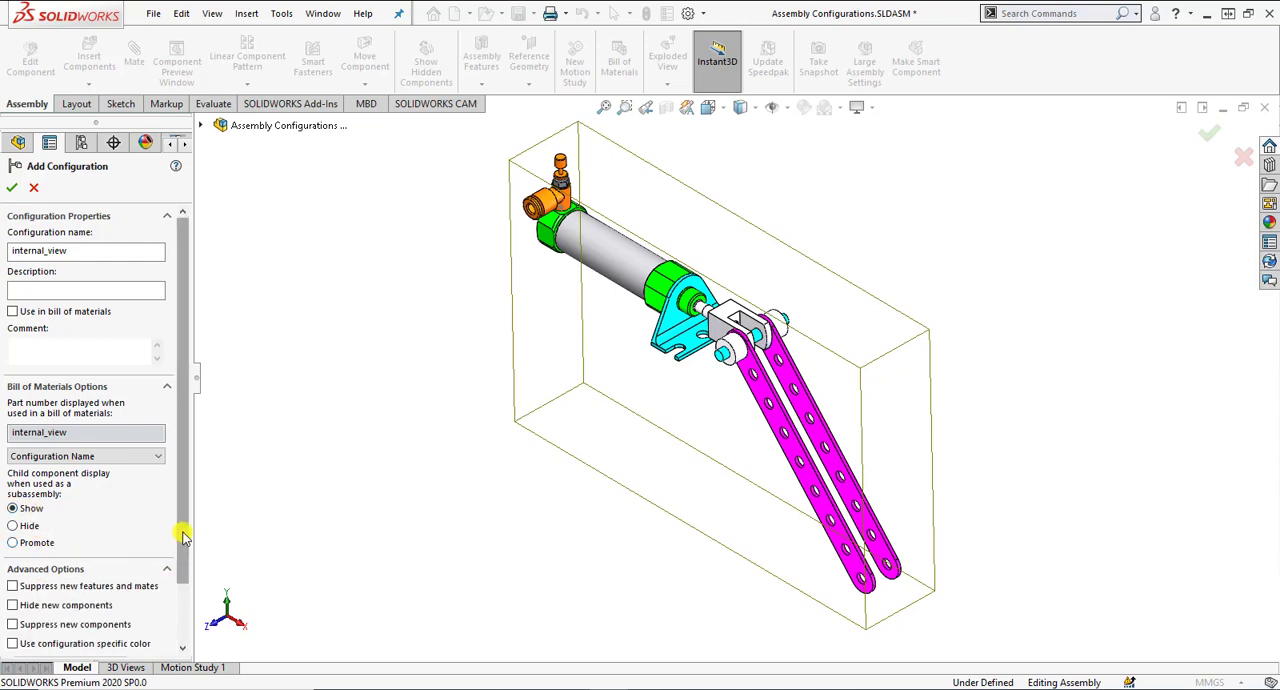
pyautogui.moveTo(180, 535); pyautogui.dragTo(183, 610)
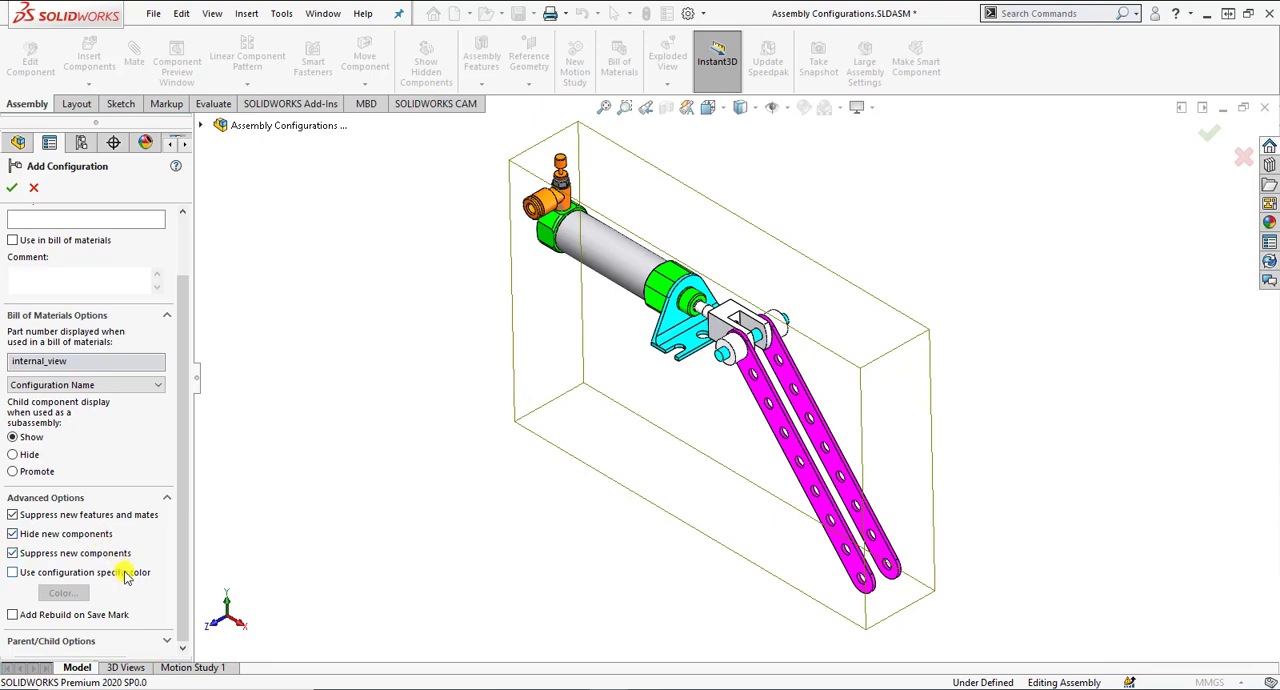
pyautogui.click(125, 574)
pyautogui.click(125, 574)
pyautogui.click(102, 553)
pyautogui.click(100, 534)
pyautogui.click(86, 514)
# Review the parent/child options and create the internal_view configuration.
pyautogui.moveTo(177, 514); pyautogui.dragTo(183, 617)
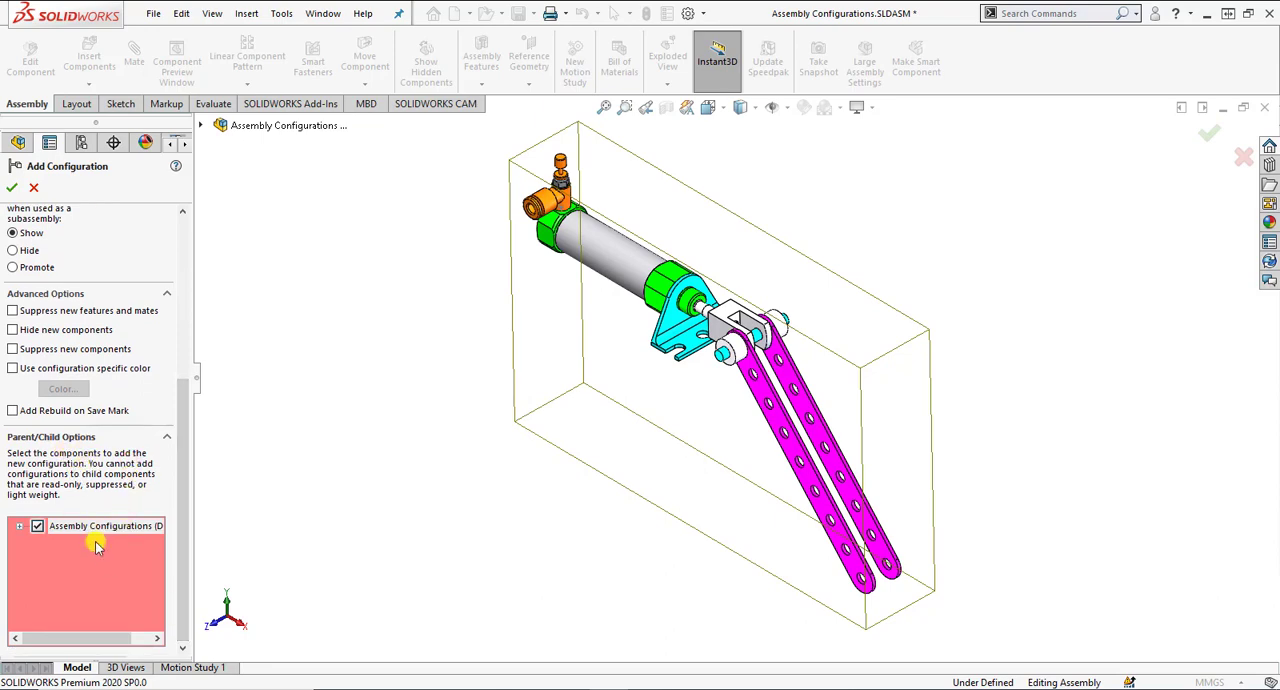
pyautogui.moveTo(177, 553); pyautogui.dragTo(188, 349)
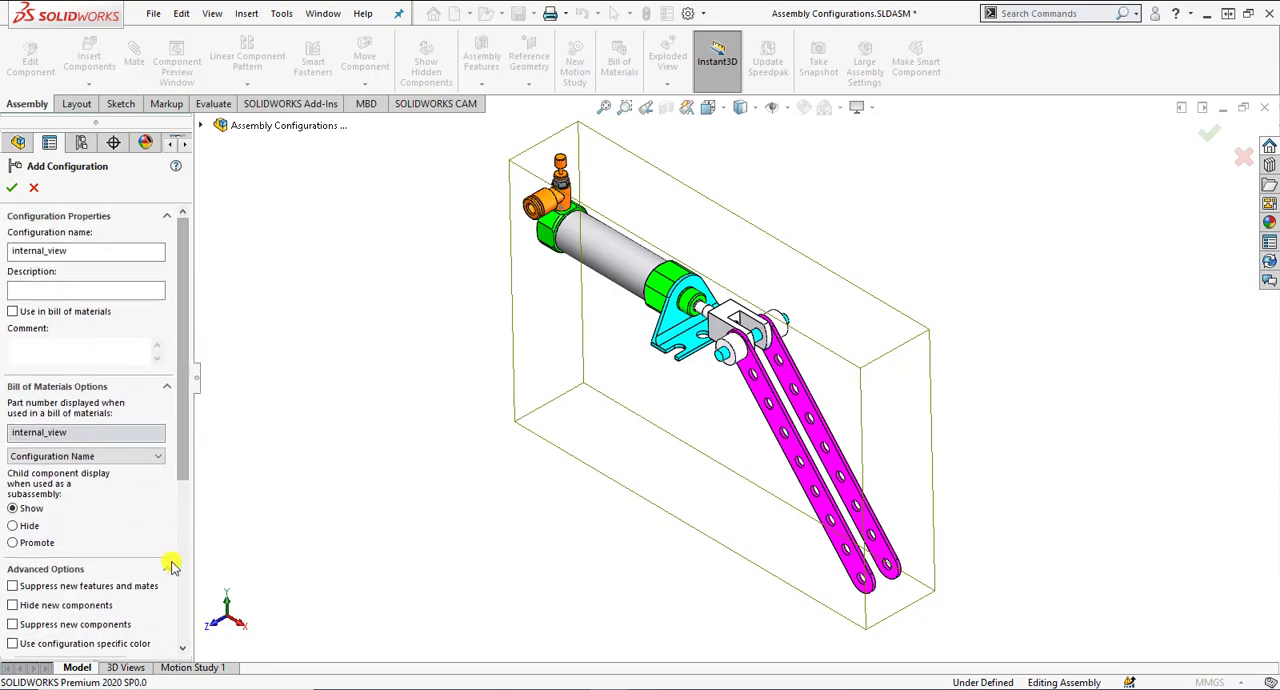
pyautogui.click(11, 187)
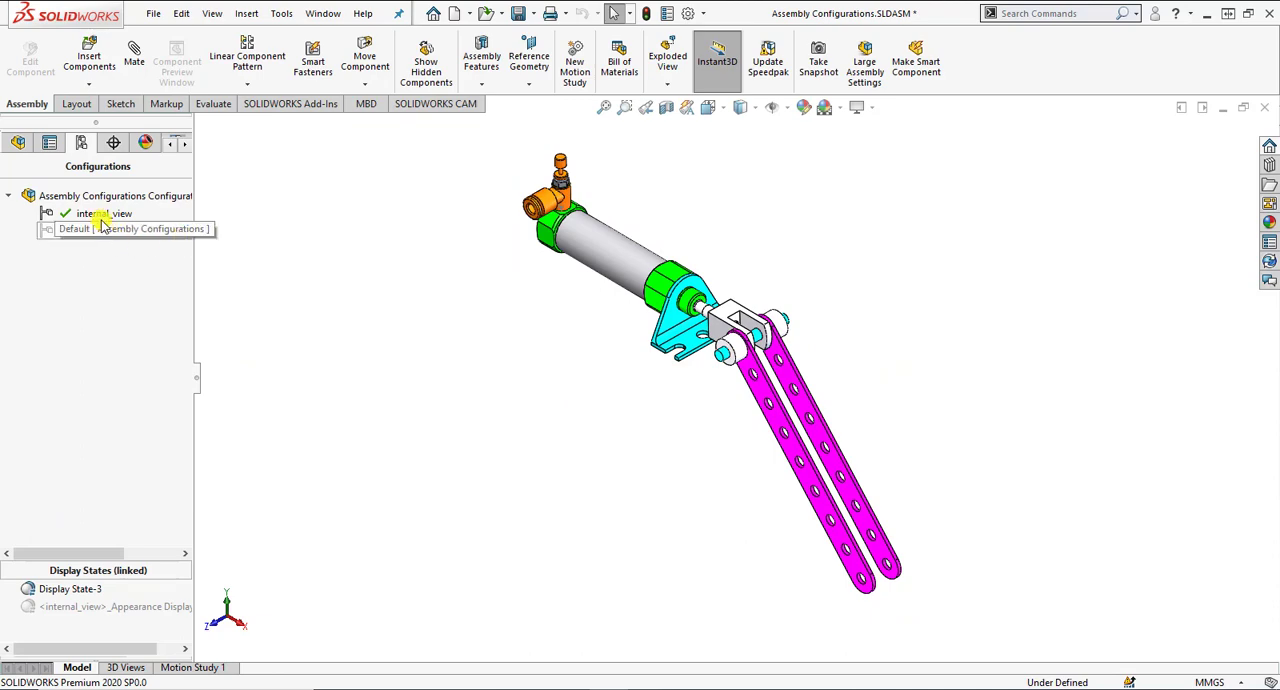
# Move the internal_view configuration below Default in the list, switch to Default and reactivate internal_view.
pyautogui.click(86, 216)
pyautogui.moveTo(63, 212); pyautogui.dragTo(96, 231)
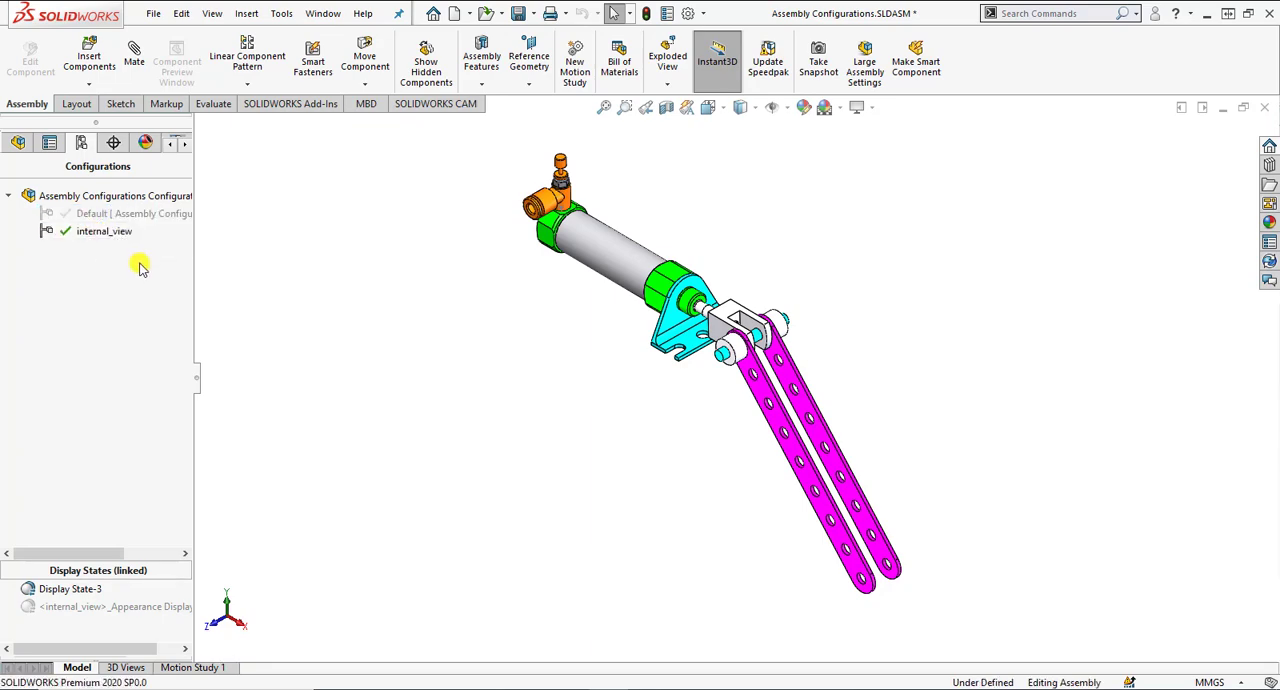
pyautogui.doubleClick(118, 215)
pyautogui.doubleClick(116, 232)
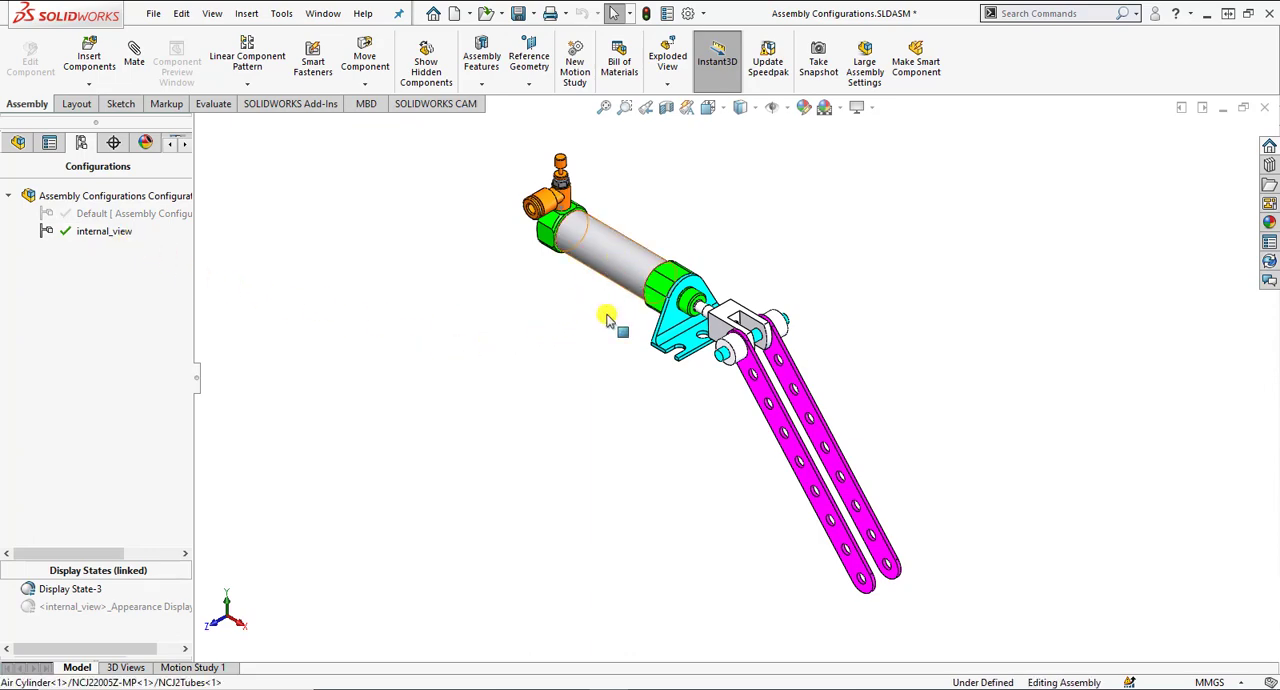
# Make the air cylinder's grey tube transparent in the internal_view configuration.
pyautogui.click(637, 287)
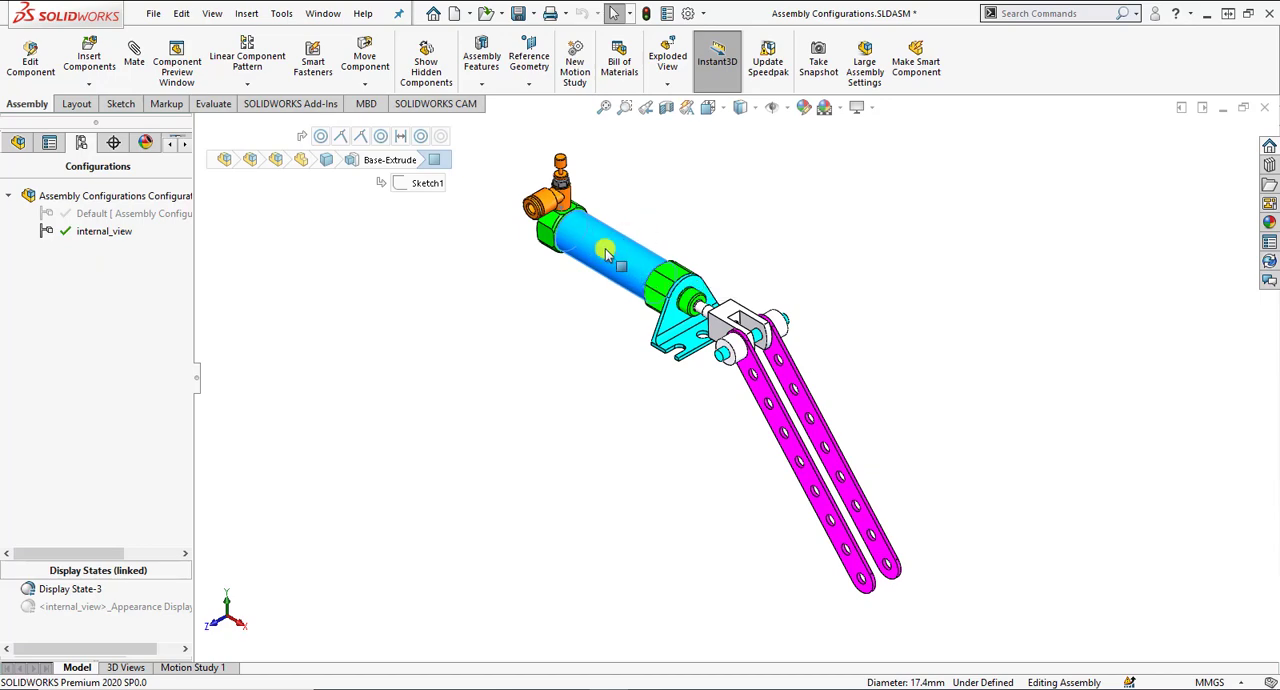
pyautogui.rightClick(607, 250)
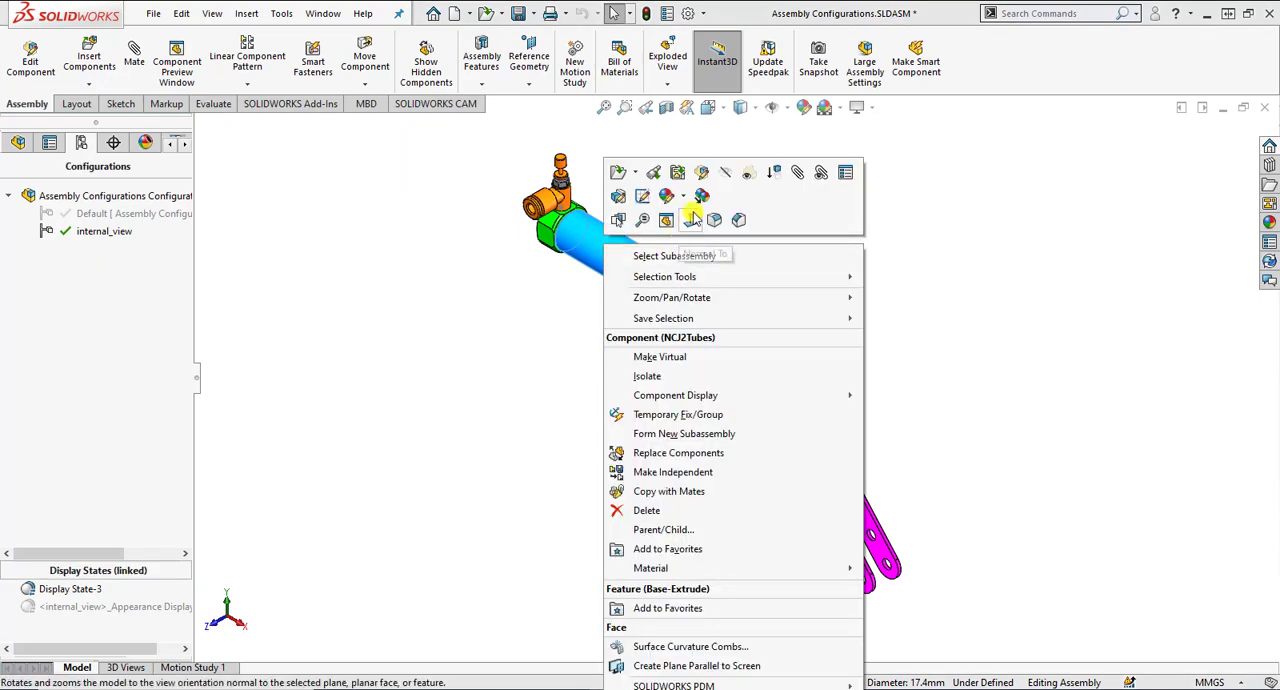
pyautogui.click(749, 175)
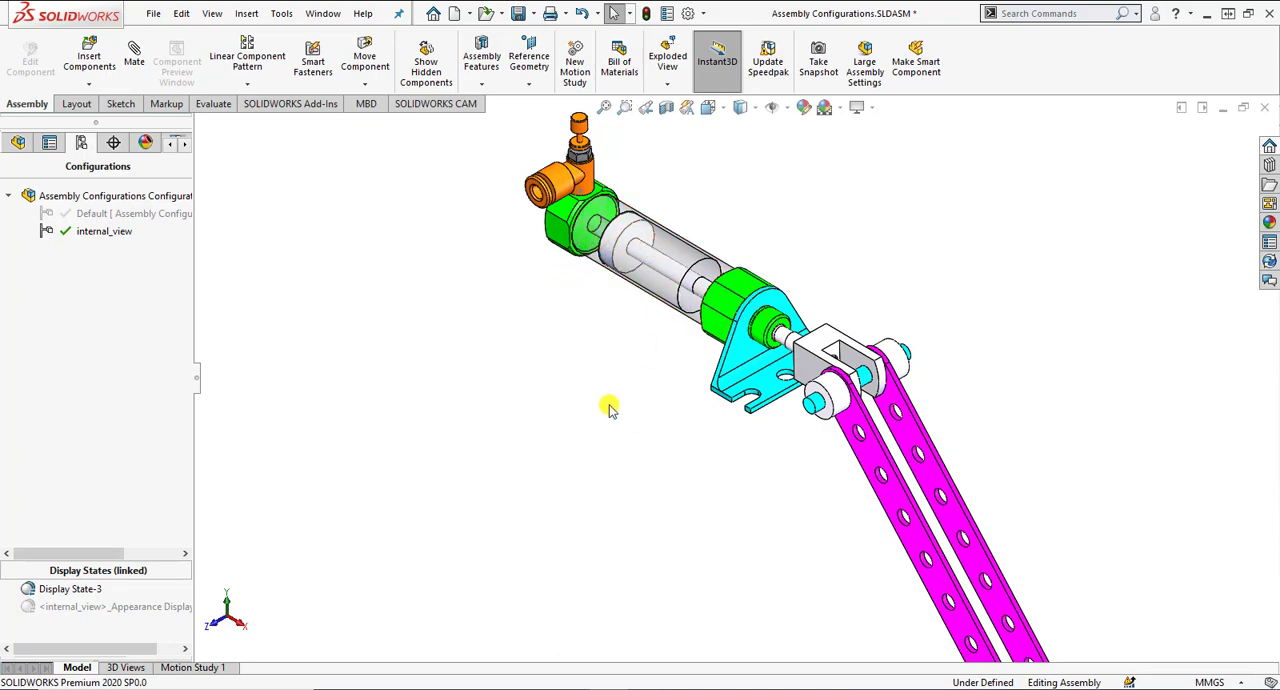
# Activate the Default configuration of the assembly.
pyautogui.doubleClick(134, 214)
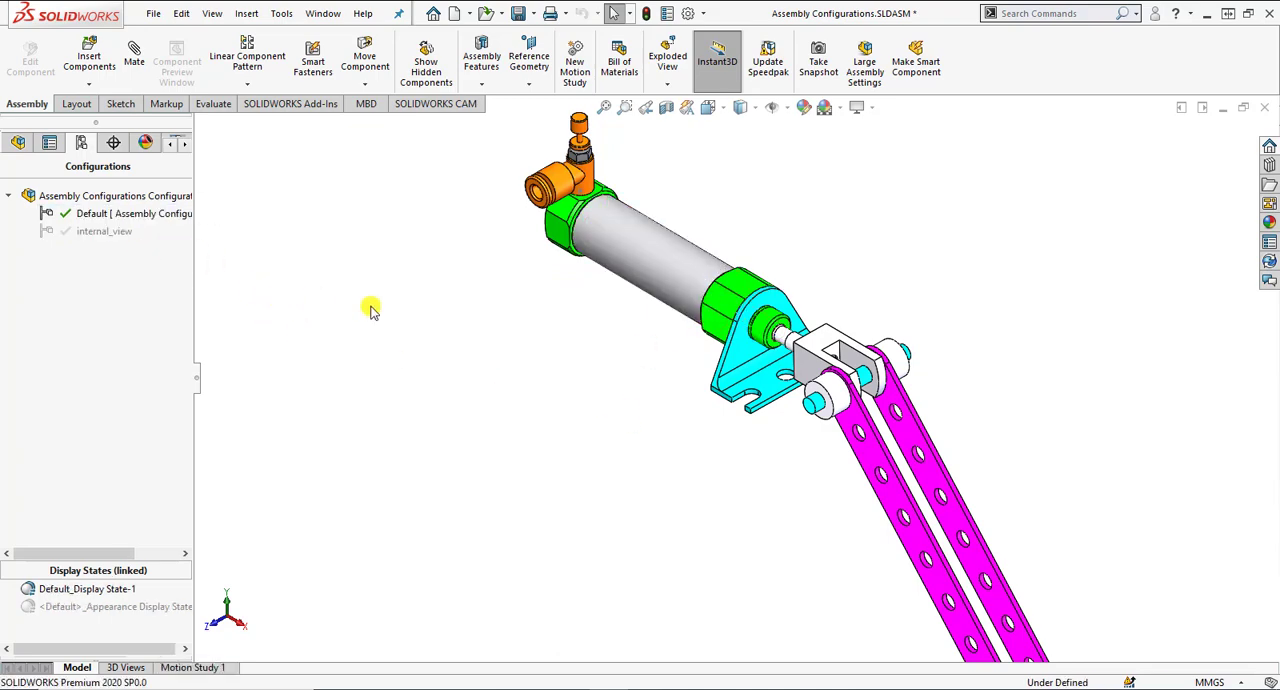
pyautogui.scroll(3, 693, 367)
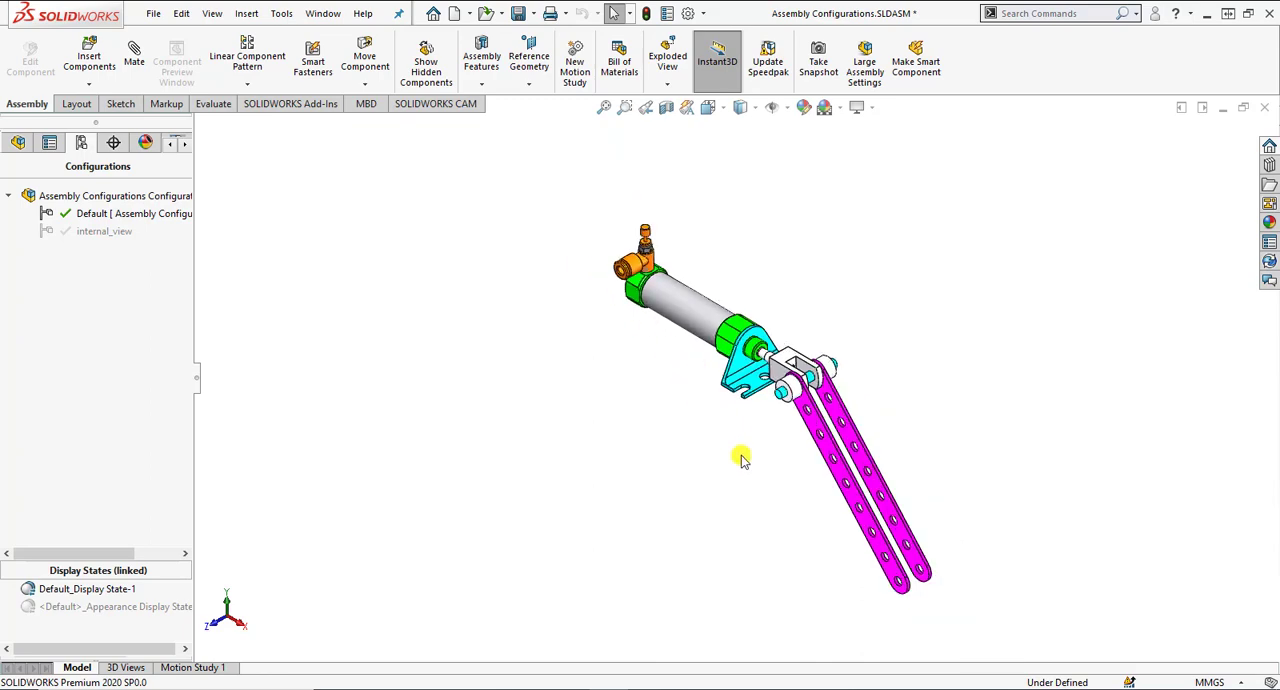
# Activate the internal_view configuration of the assembly.
pyautogui.scroll(-2, 741, 456)
pyautogui.doubleClick(104, 231)
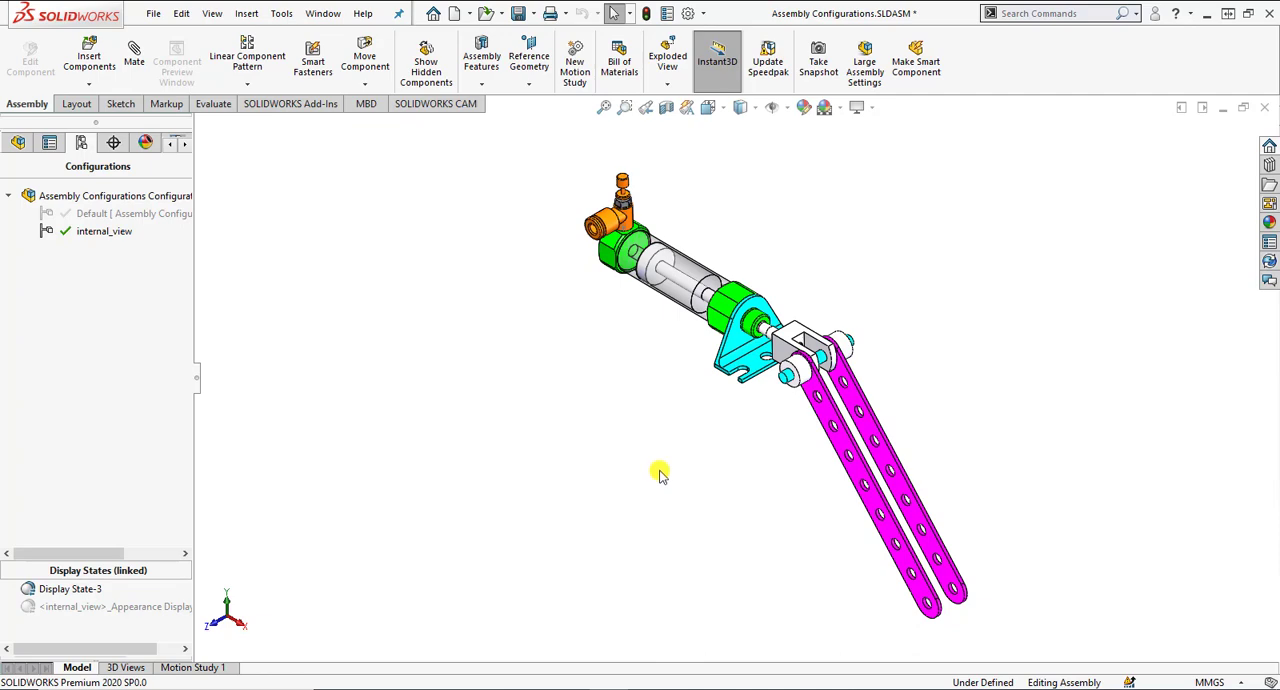
pyautogui.scroll(1, 659, 476)
pyautogui.scroll(-1, 847, 436)
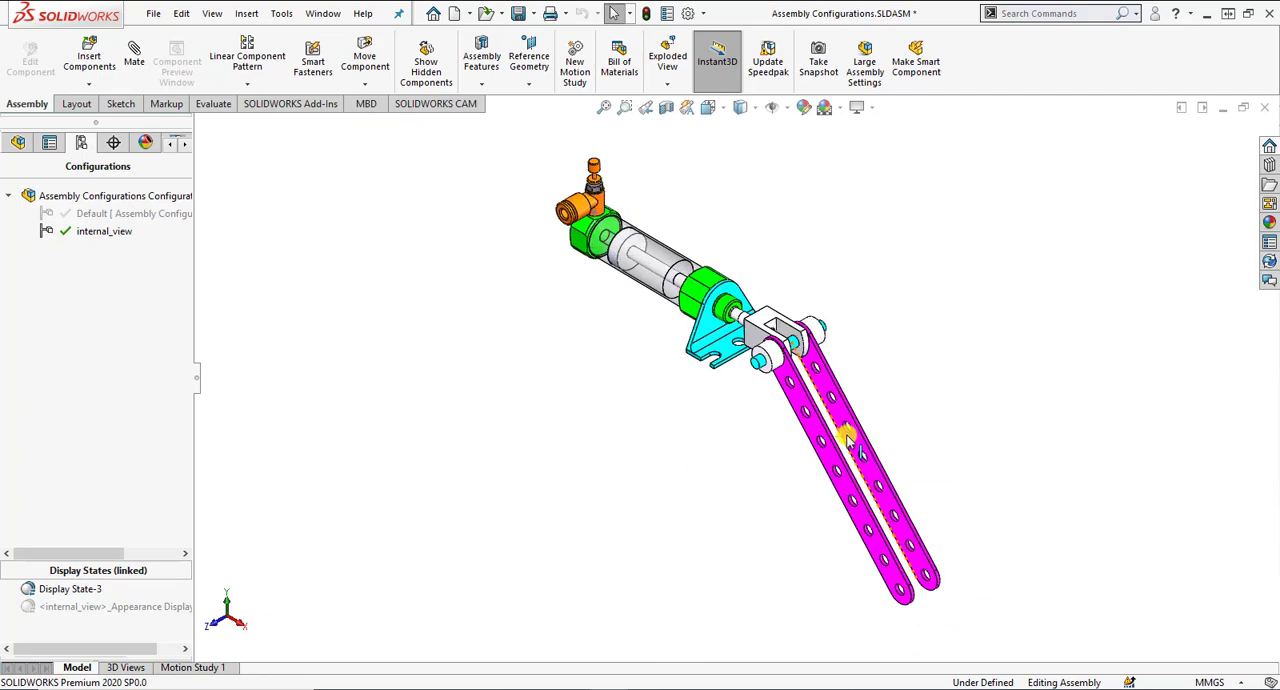
# Add a new assembly configuration named exploded-view.
pyautogui.rightClick(112, 256)
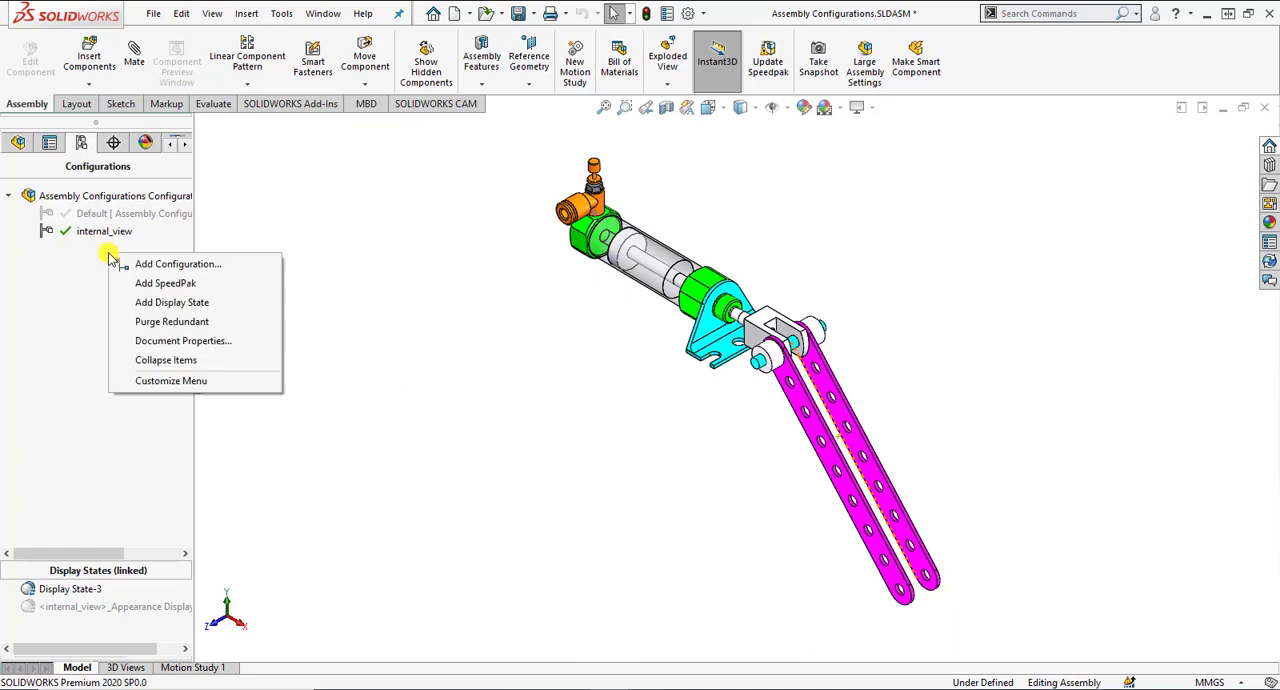
pyautogui.click(131, 266)
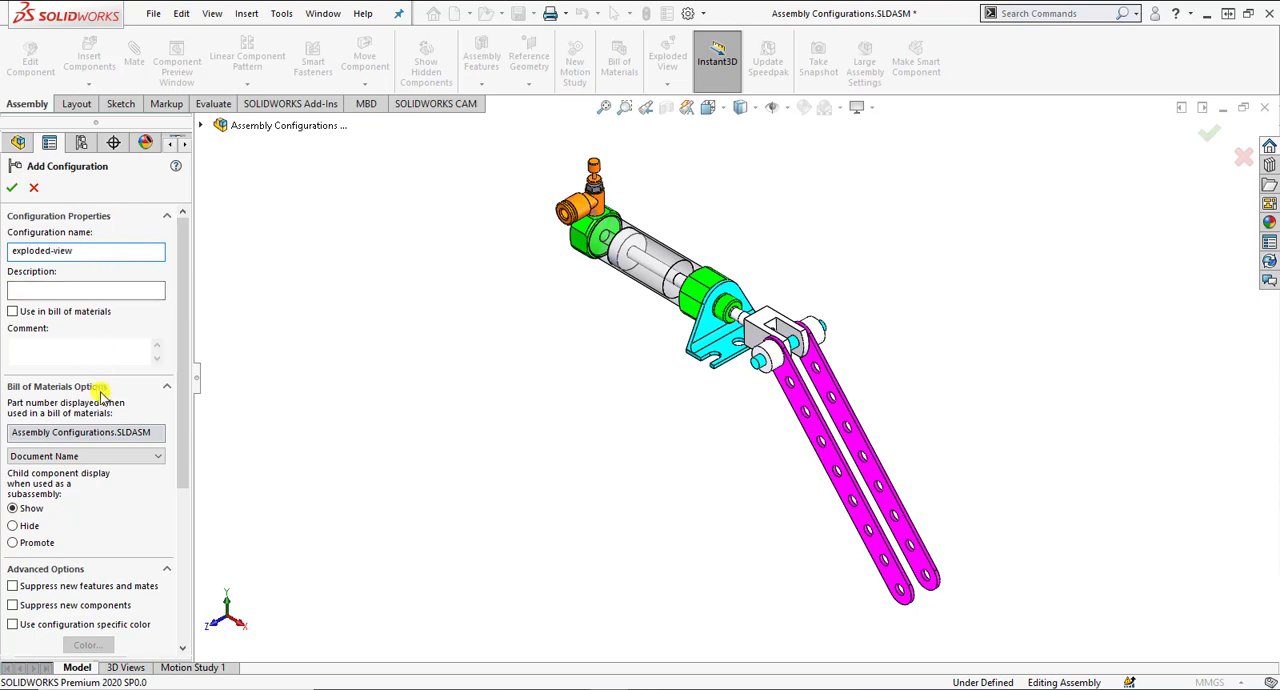
pyautogui.moveTo(187, 452); pyautogui.dragTo(172, 562)
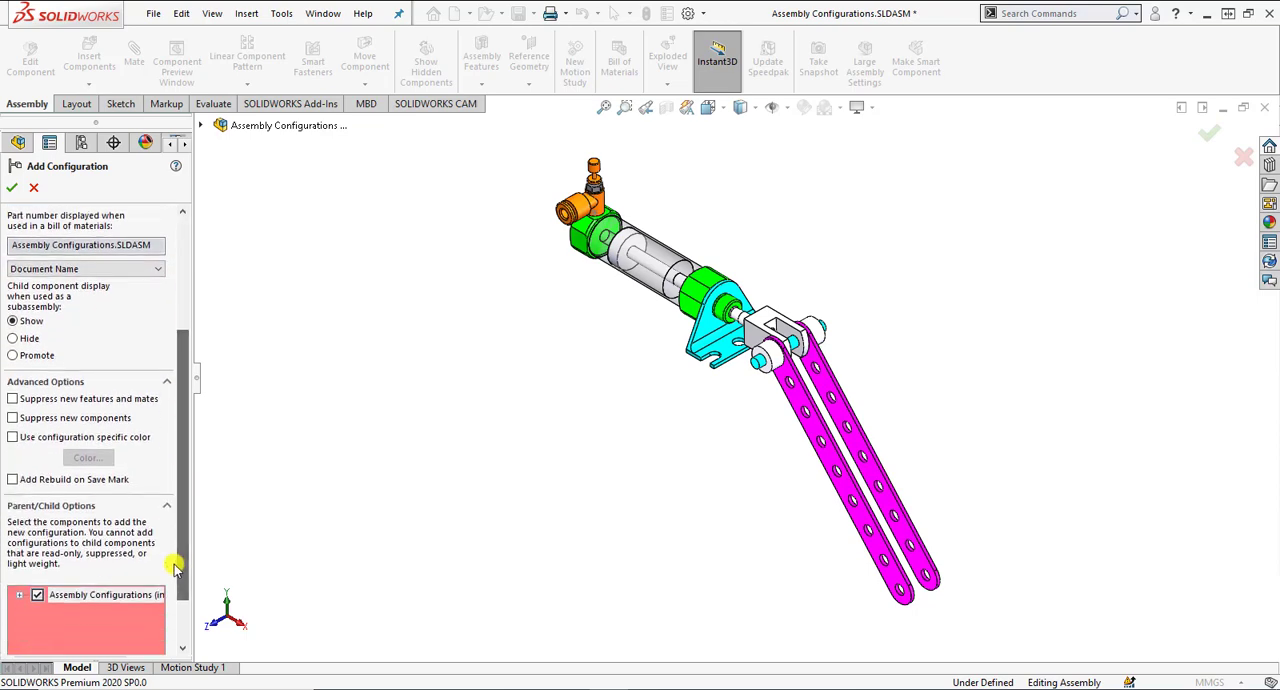
pyautogui.click(40, 400)
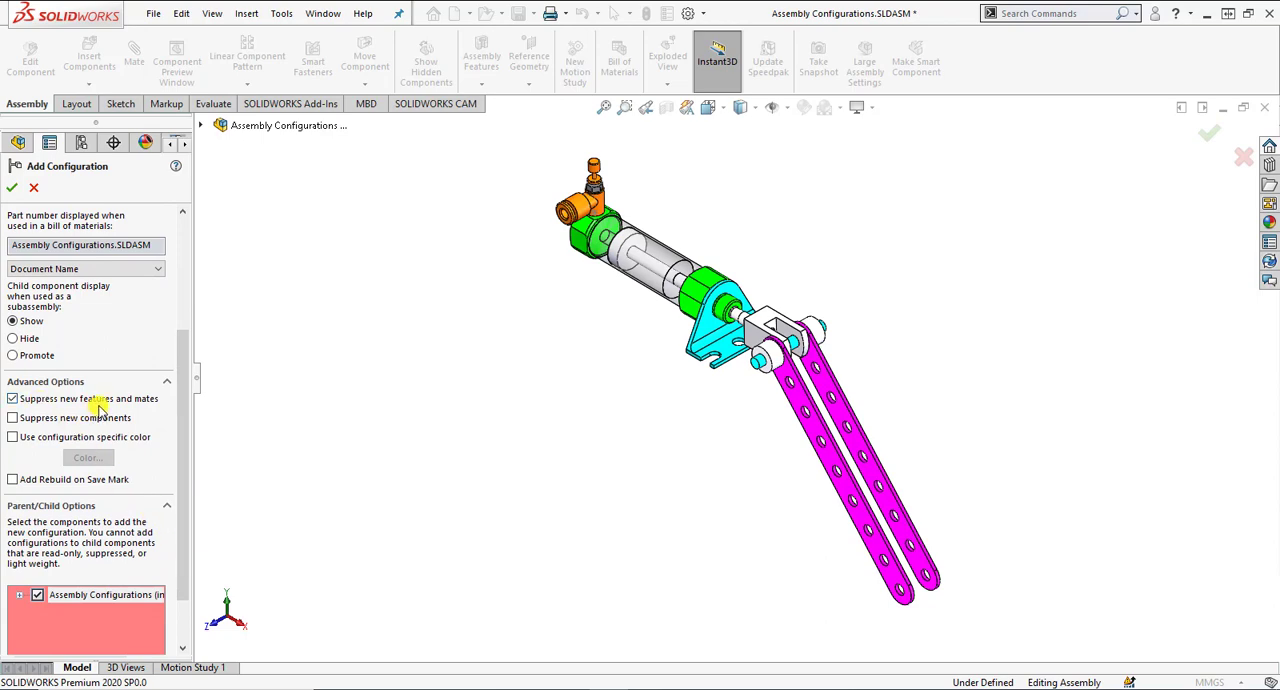
pyautogui.click(104, 403)
pyautogui.click(12, 187)
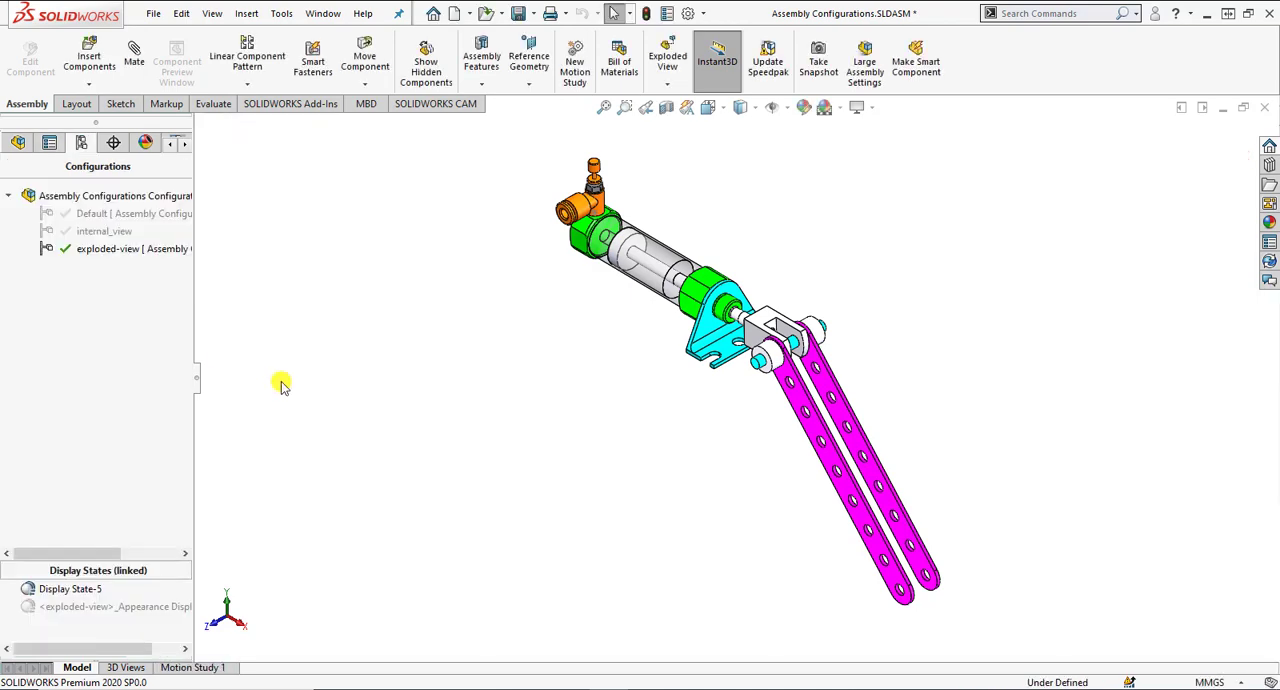
# Begin an exploded view, pulling the front shaft collar out about 43 mm and the front flat bar about 27 mm along Z.
pyautogui.click(667, 62)
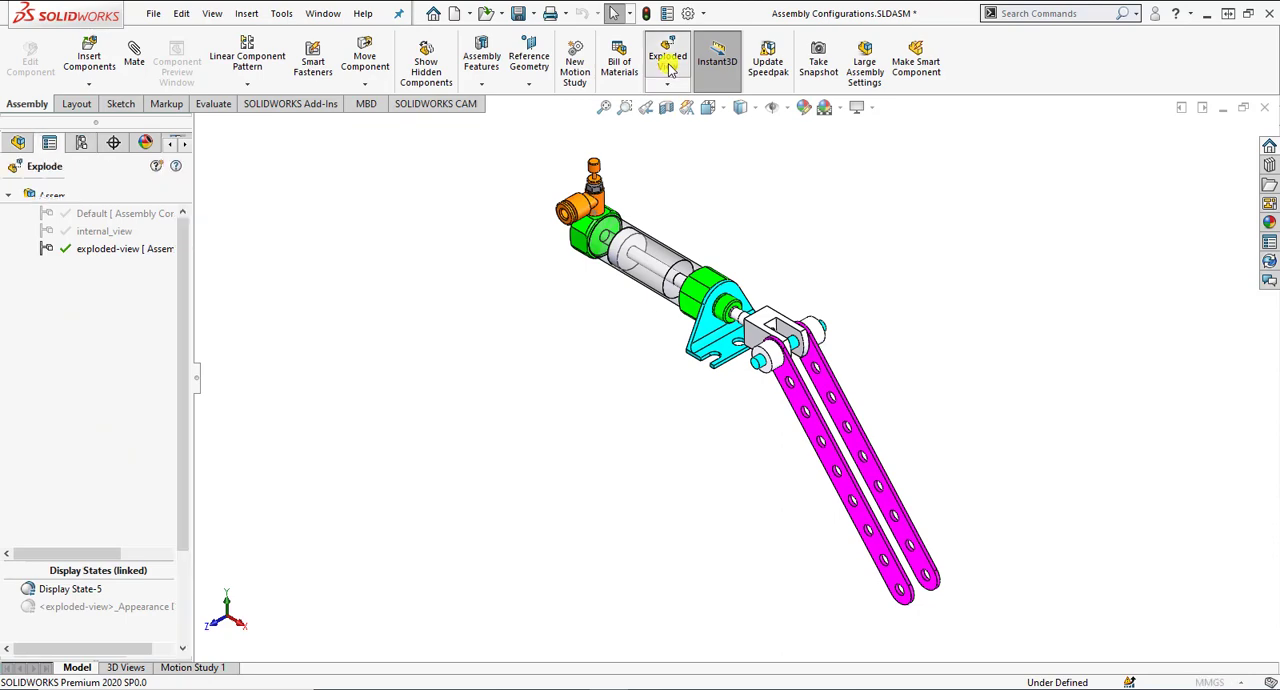
pyautogui.click(768, 360)
pyautogui.moveTo(708, 389); pyautogui.dragTo(640, 452)
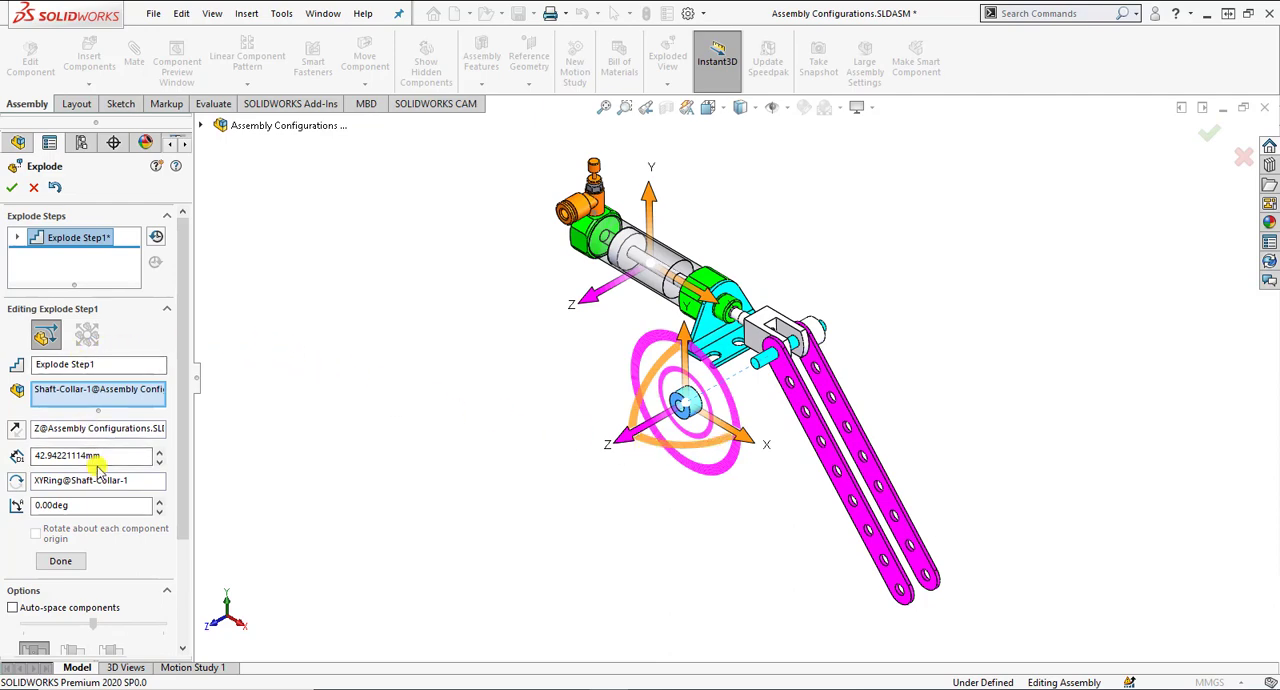
pyautogui.click(62, 561)
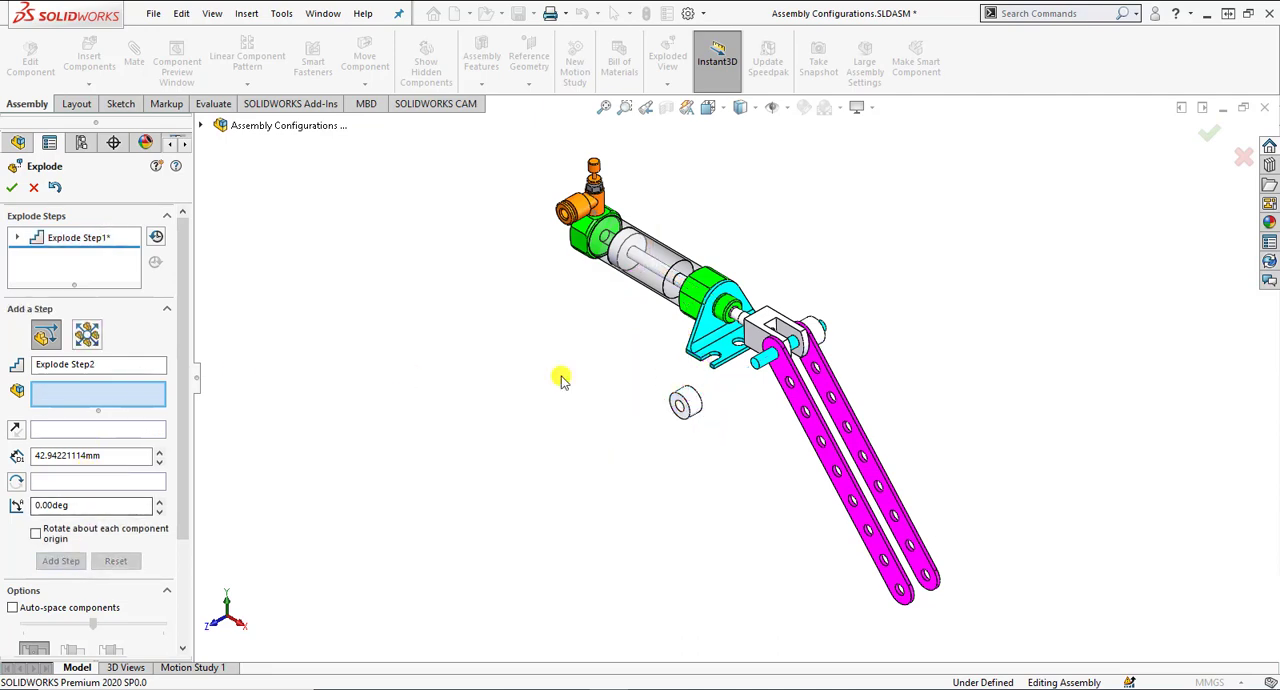
pyautogui.click(790, 388)
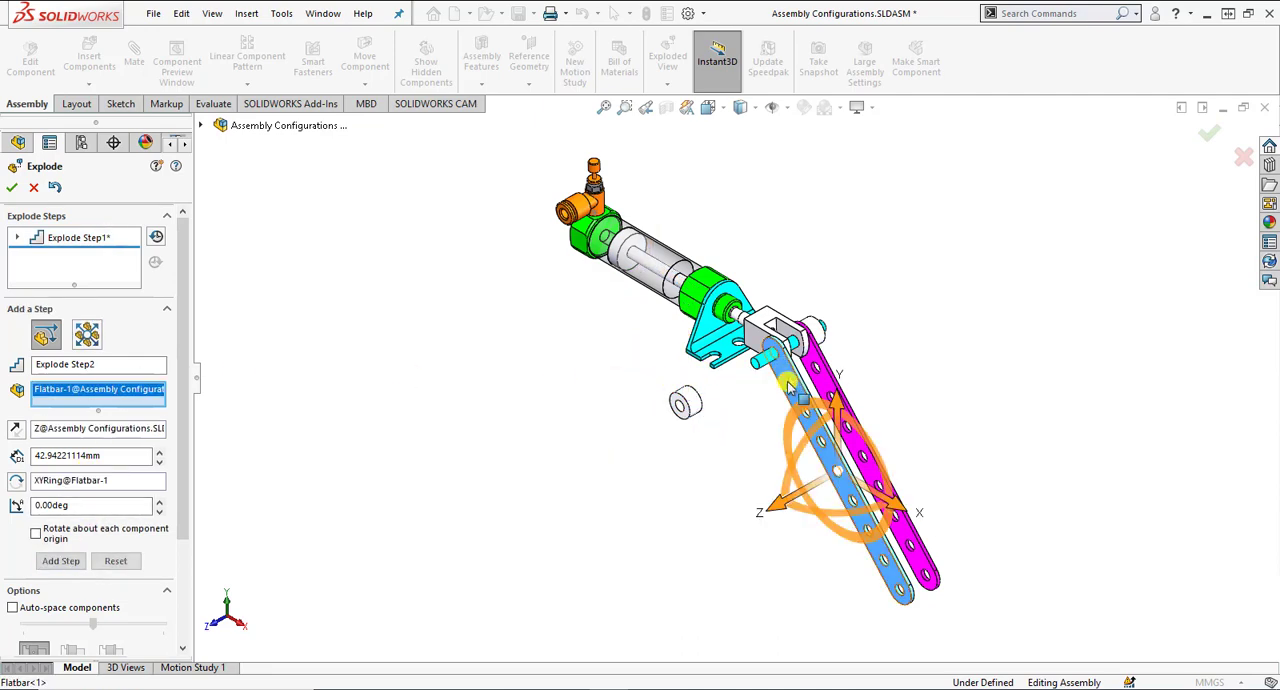
pyautogui.moveTo(772, 505); pyautogui.dragTo(725, 531)
pyautogui.click(63, 574)
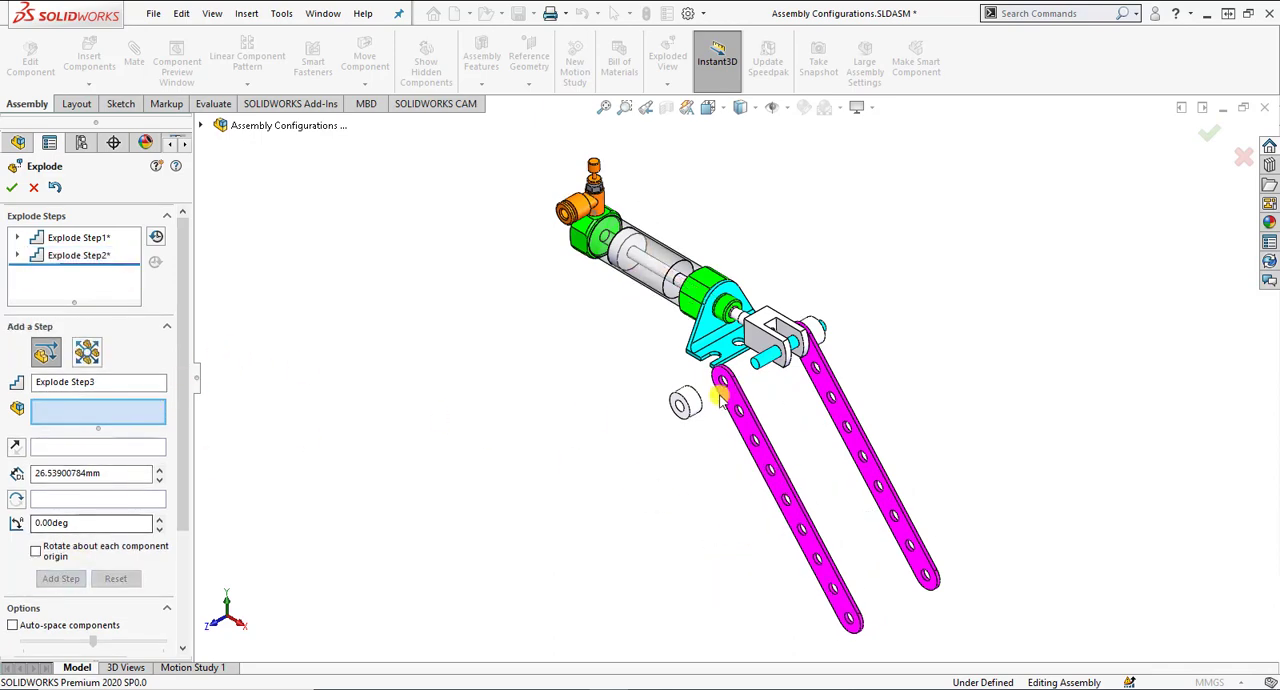
# Explode the rear shaft collar about 78 mm and the rear flat bar about 58 mm away from the clevis, along negative Z.
pyautogui.click(815, 335)
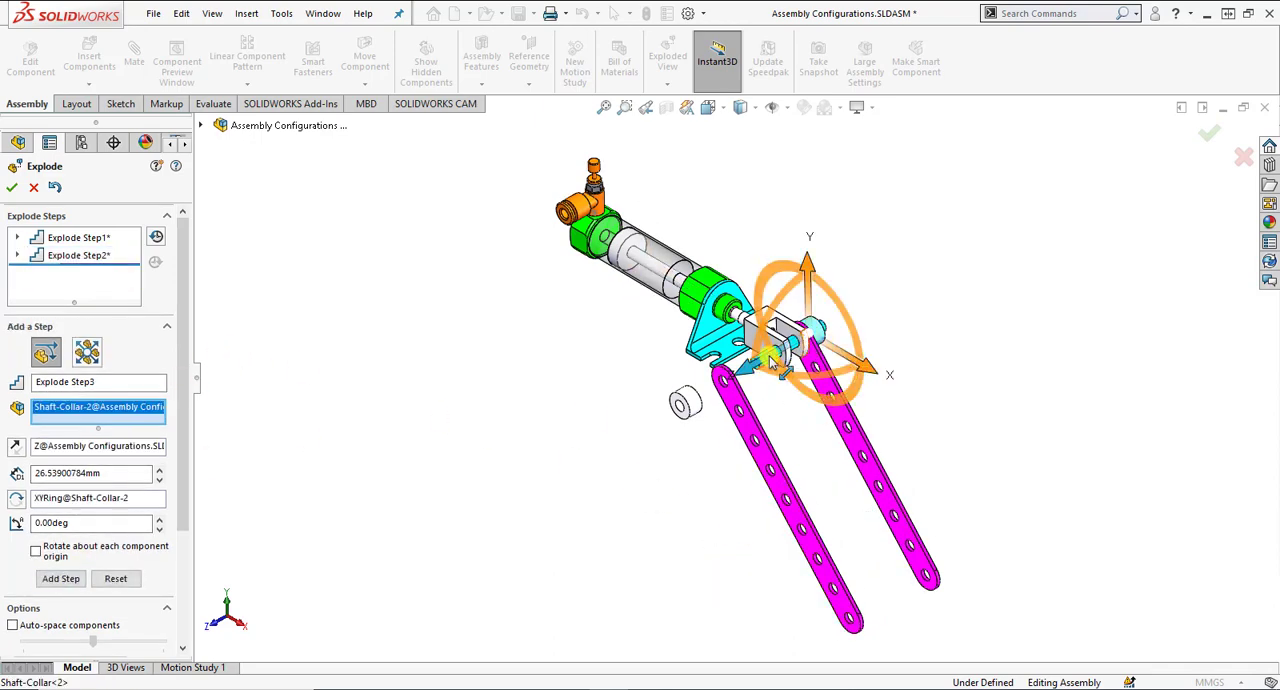
pyautogui.moveTo(769, 356); pyautogui.dragTo(912, 302)
pyautogui.click(45, 590)
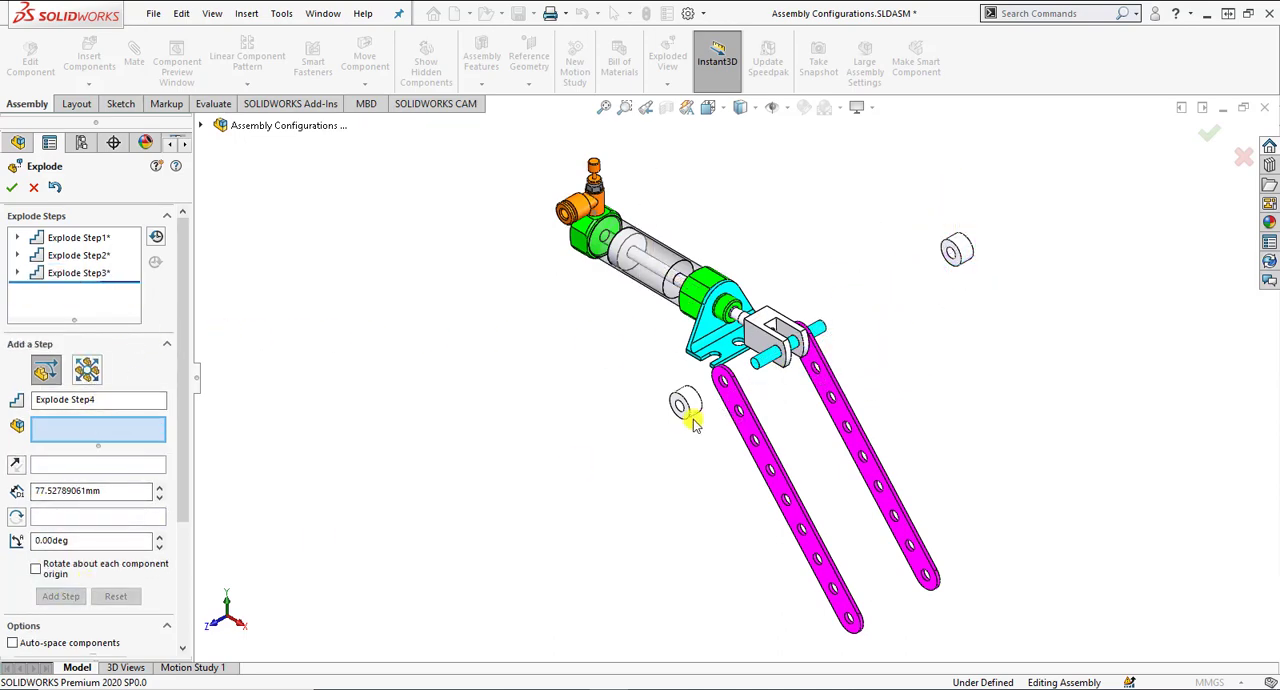
pyautogui.click(812, 362)
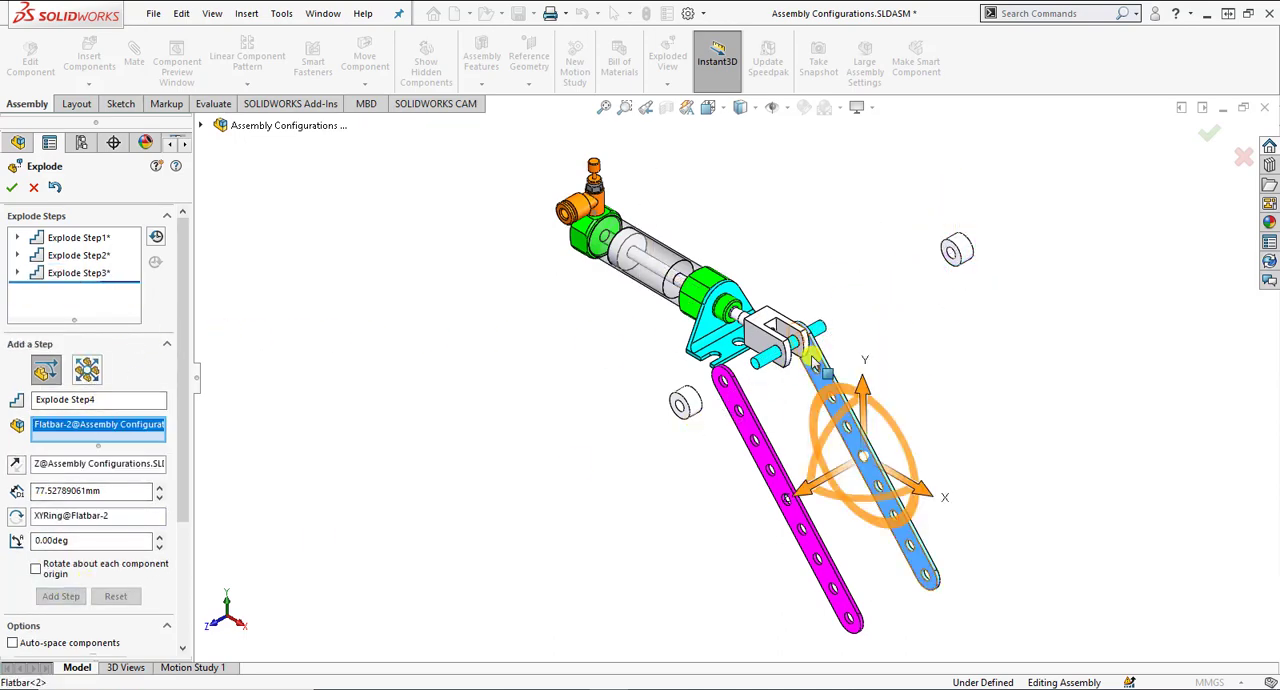
pyautogui.moveTo(808, 493); pyautogui.dragTo(925, 405)
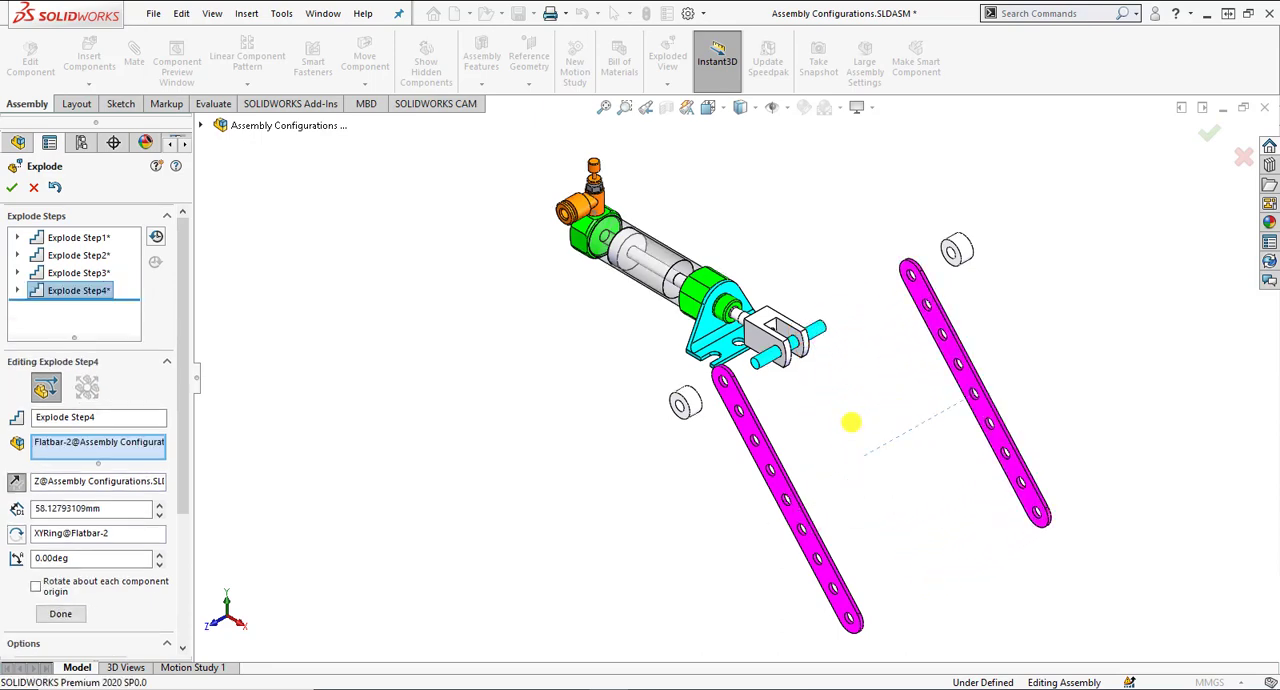
pyautogui.click(72, 614)
# Explode the axle about 42 mm out of the clevis along negative Z and finish the exploded view.
pyautogui.moveTo(772, 362); pyautogui.dragTo(798, 341)
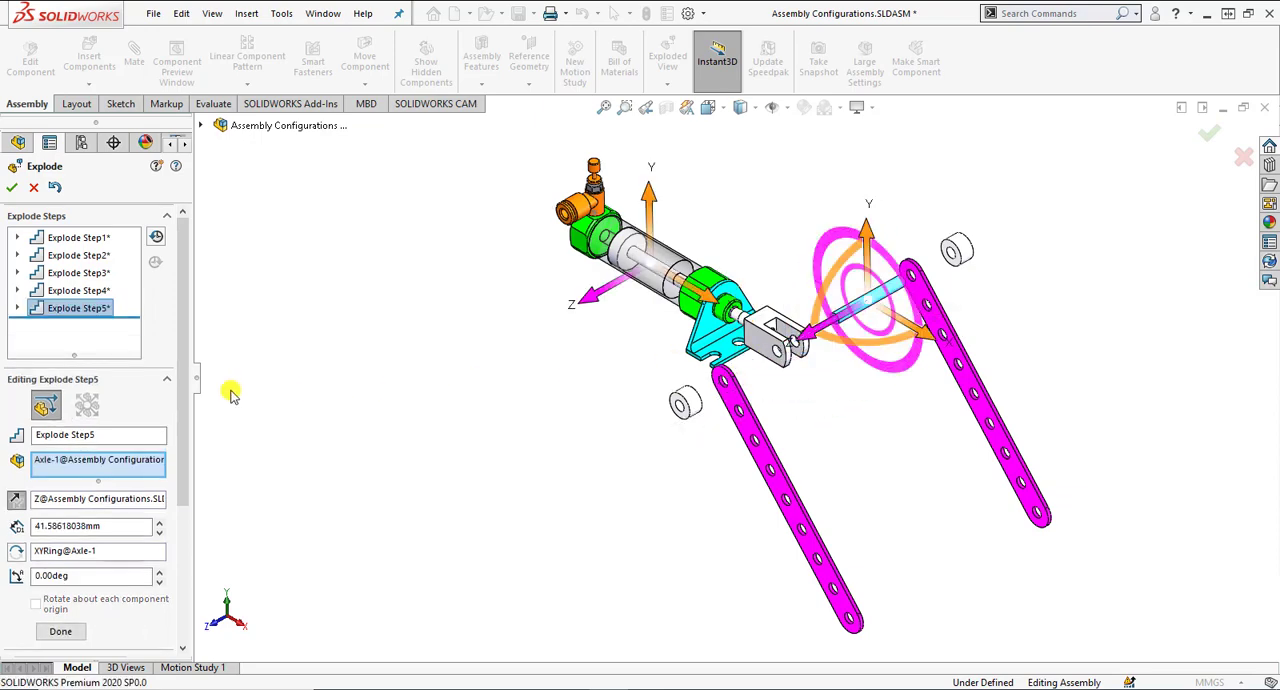
pyautogui.click(74, 630)
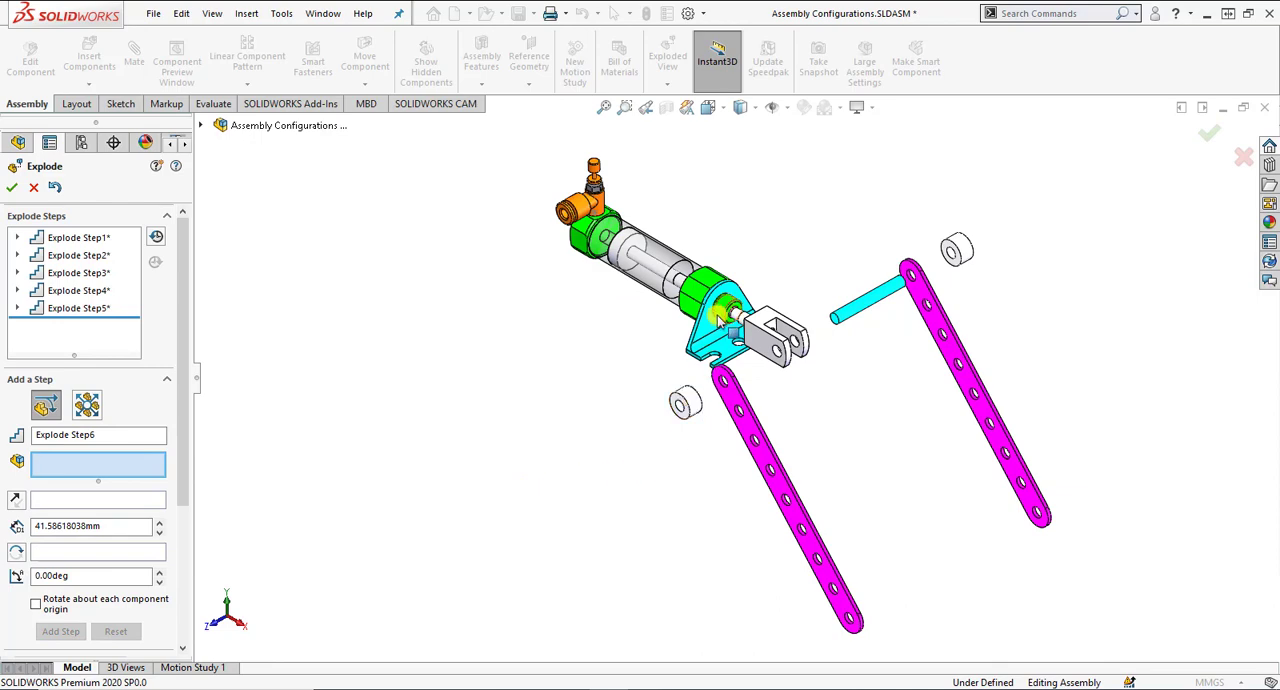
pyautogui.click(17, 187)
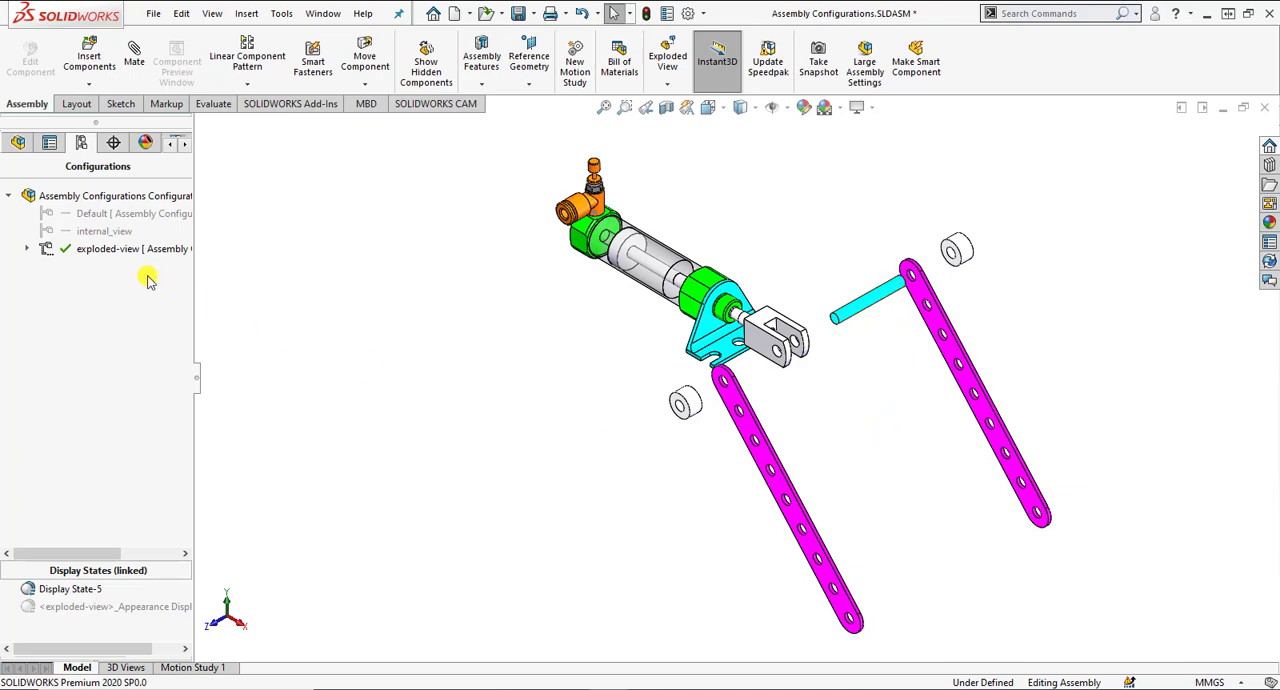
# Compare the internal_view and Default configurations, then reactivate exploded-view.
pyautogui.doubleClick(129, 238)
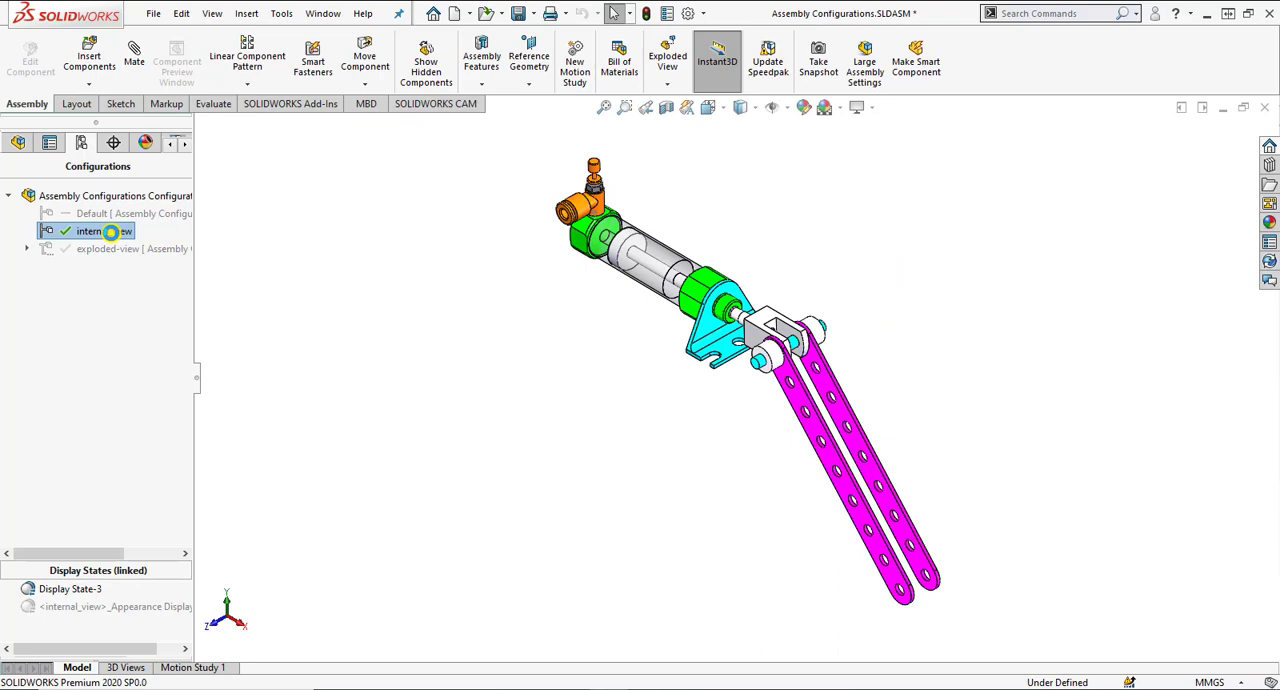
pyautogui.doubleClick(100, 213)
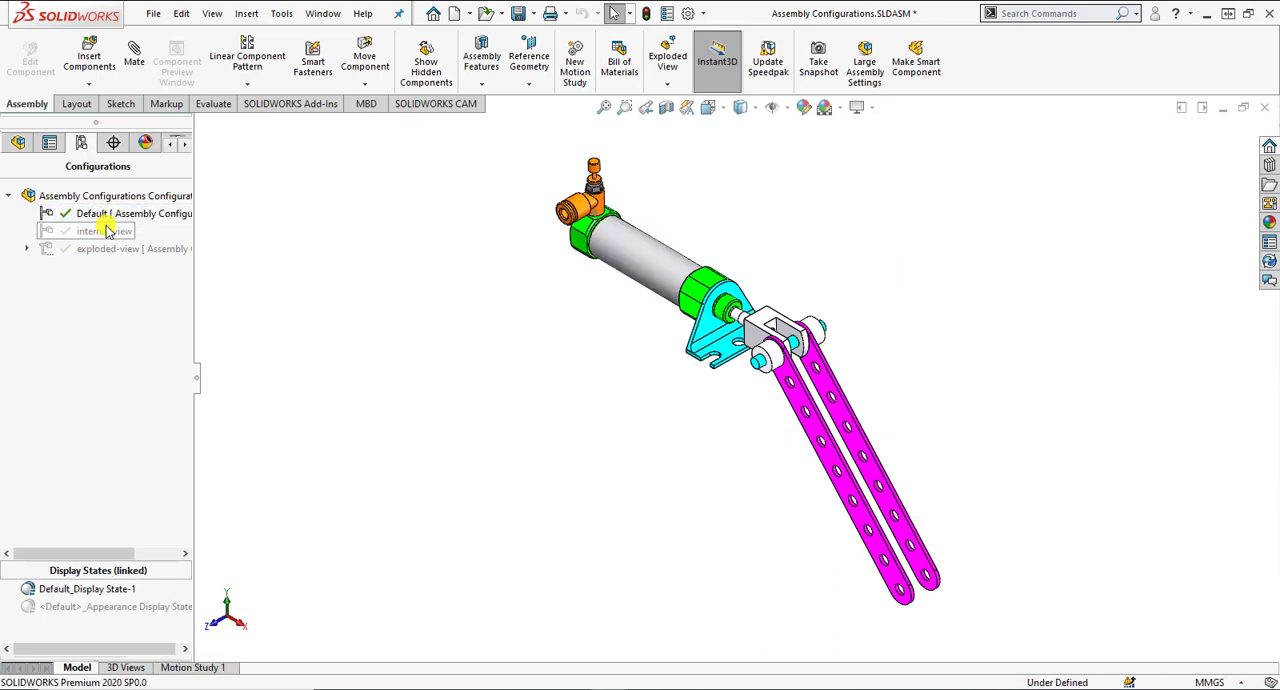
pyautogui.doubleClick(107, 230)
pyautogui.doubleClick(116, 246)
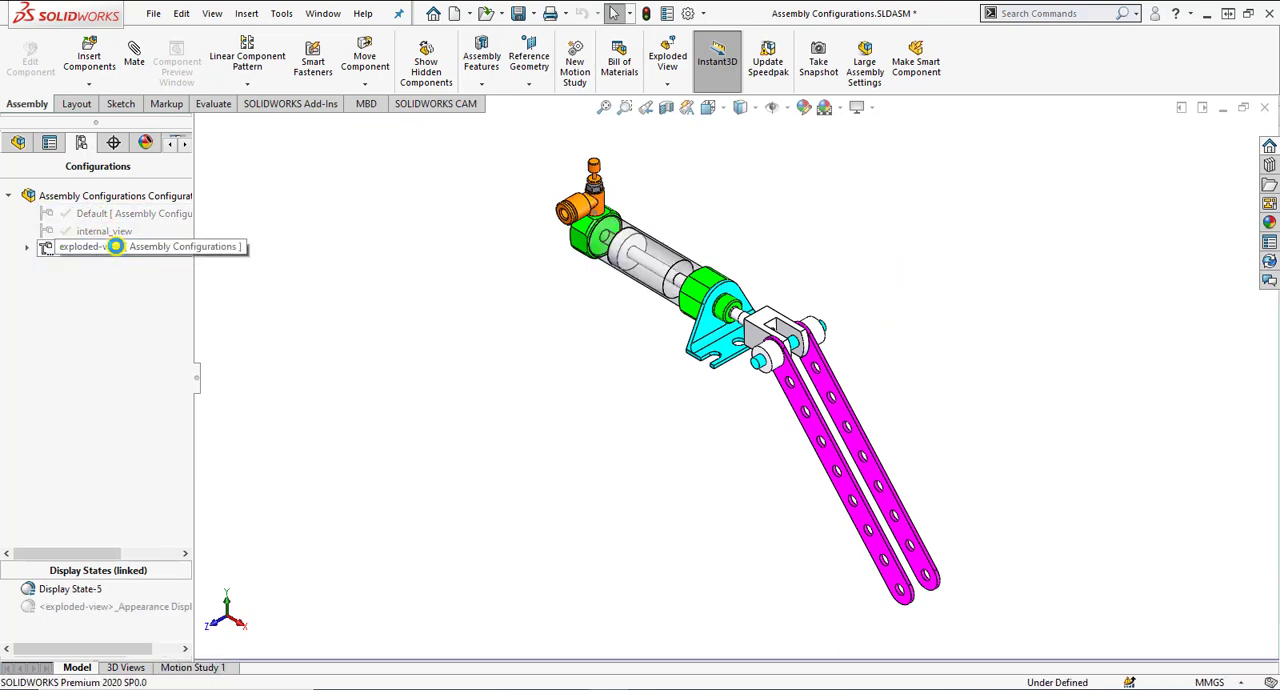
# Display the exploded view stored under the exploded-view configuration and check its explode steps.
pyautogui.click(27, 248)
pyautogui.doubleClick(100, 266)
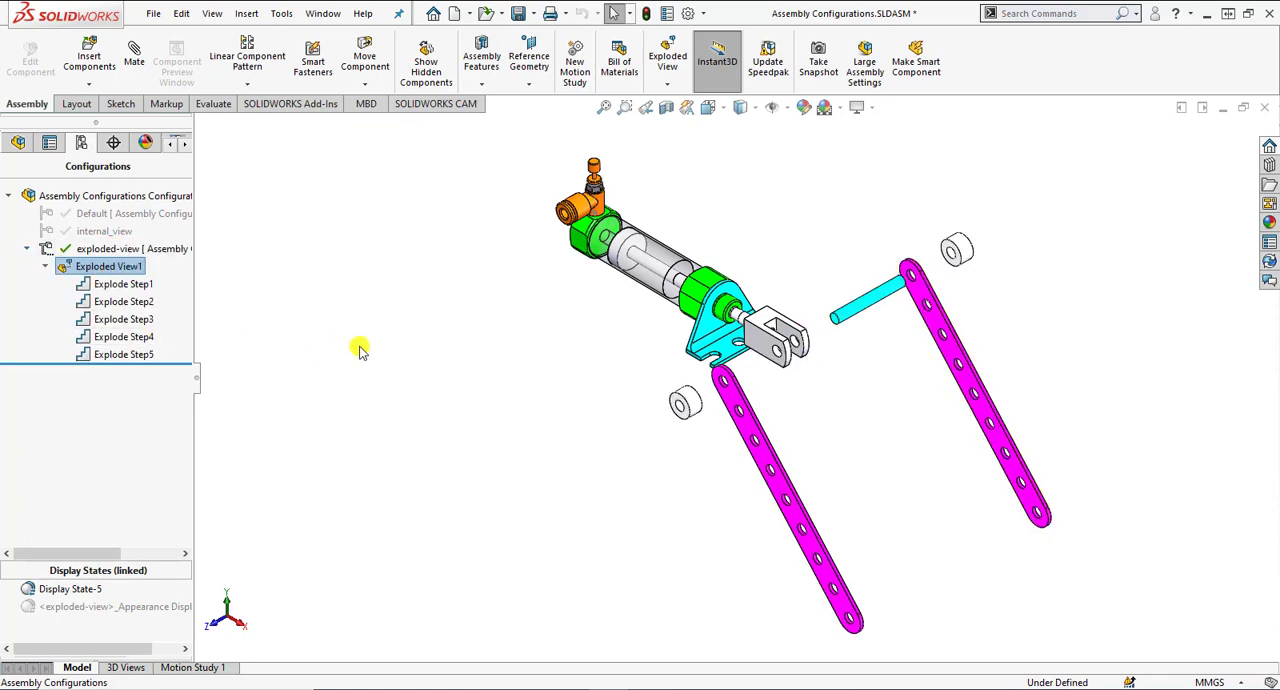
pyautogui.click(27, 248)
# Switch between the Default, exploded-view and internal_view configurations to compare them, ending with exploded-view active.
pyautogui.doubleClick(67, 218)
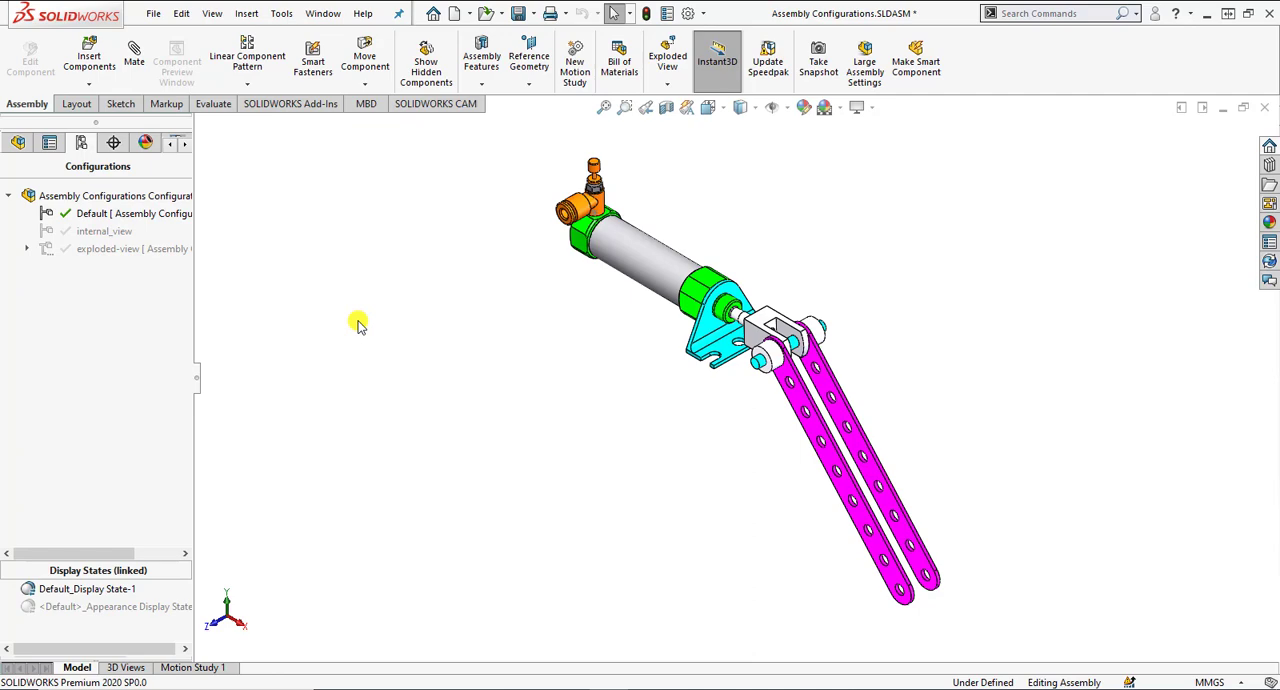
pyautogui.click(119, 250)
pyautogui.doubleClick(119, 250)
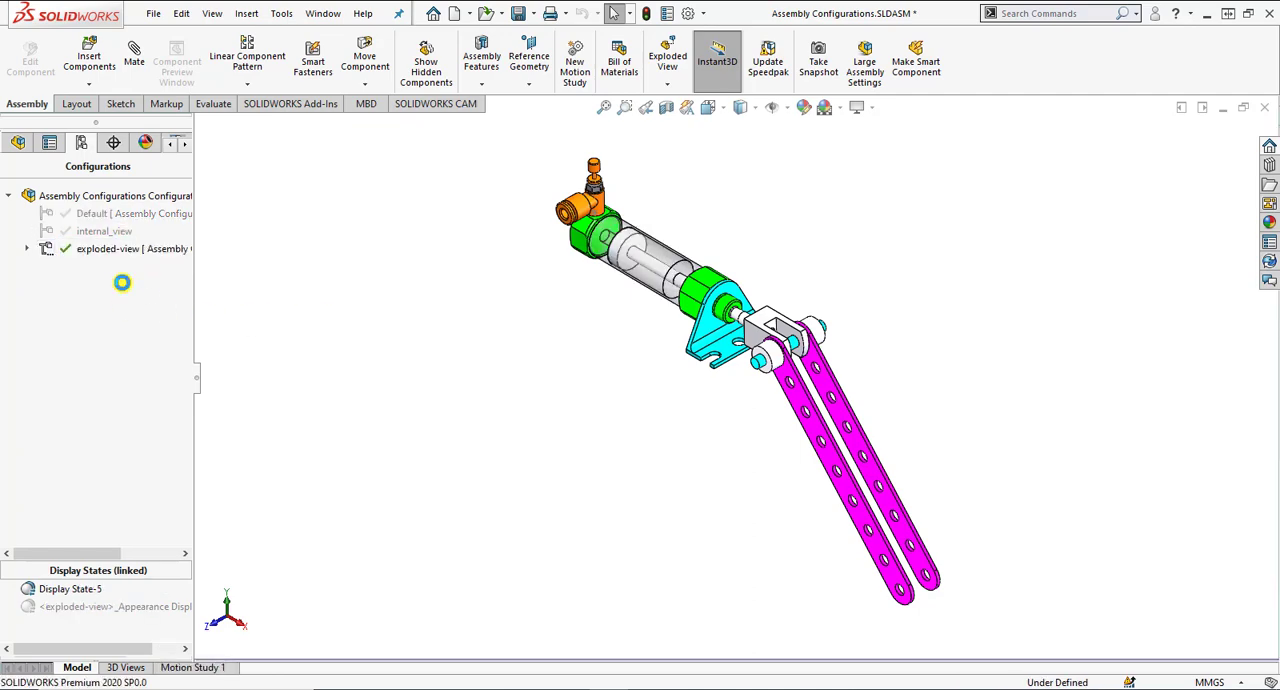
pyautogui.rightClick(125, 288)
pyautogui.click(110, 273)
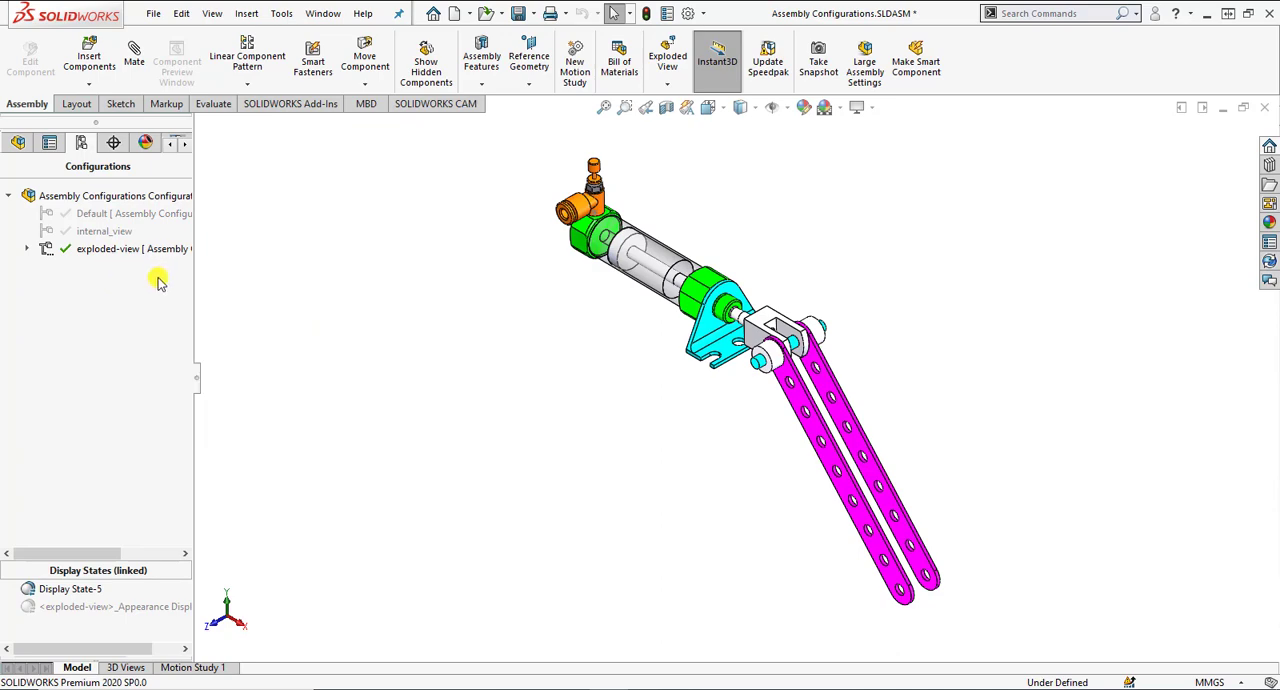
pyautogui.doubleClick(121, 233)
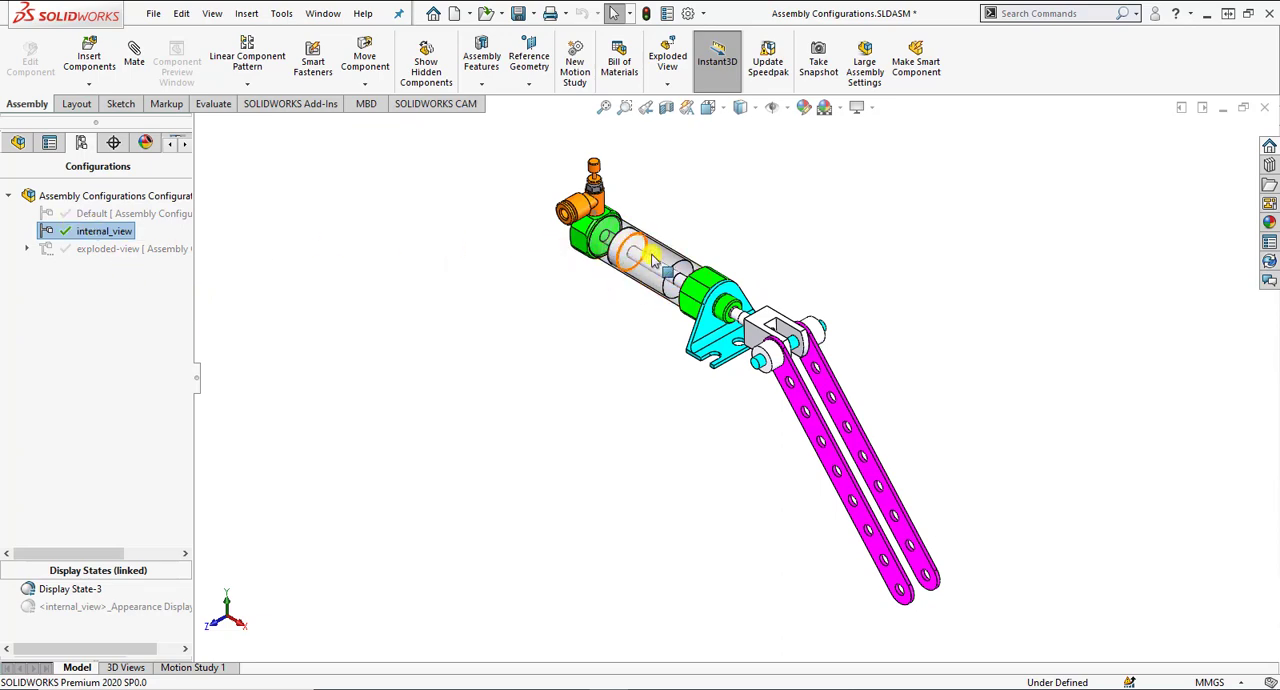
pyautogui.doubleClick(90, 249)
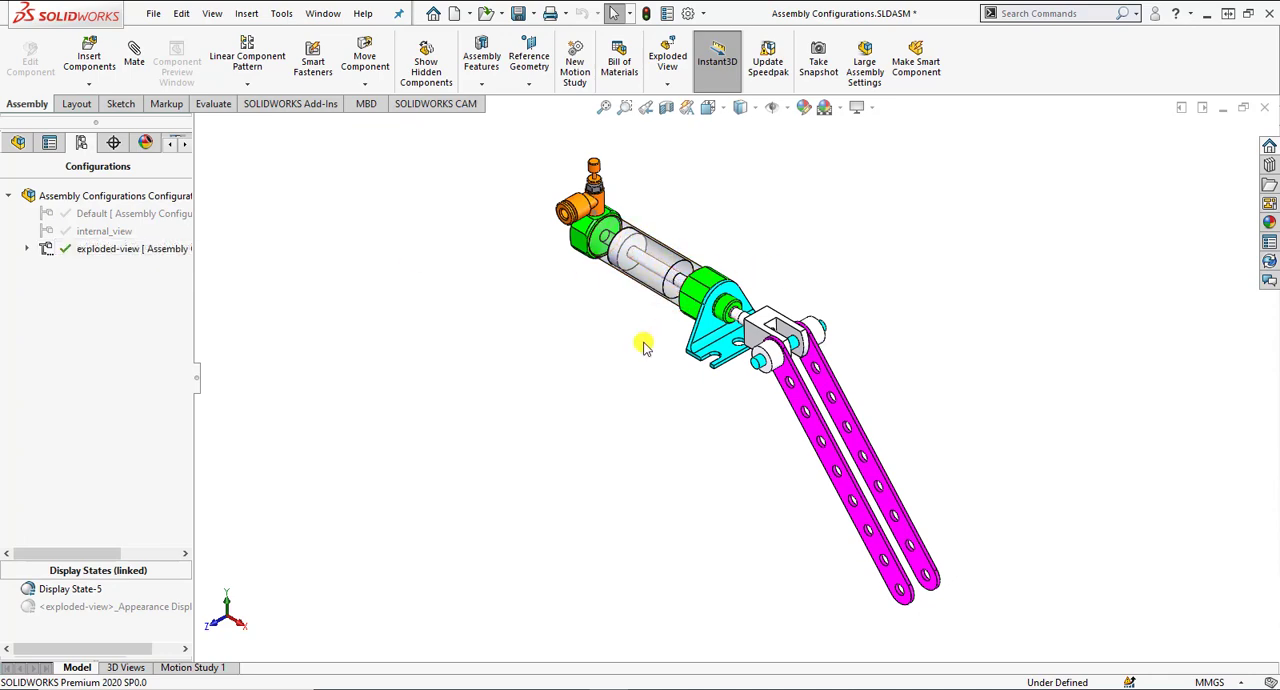
# Add a configuration named cut-view with Suppress new features and mates enabled.
pyautogui.rightClick(131, 281)
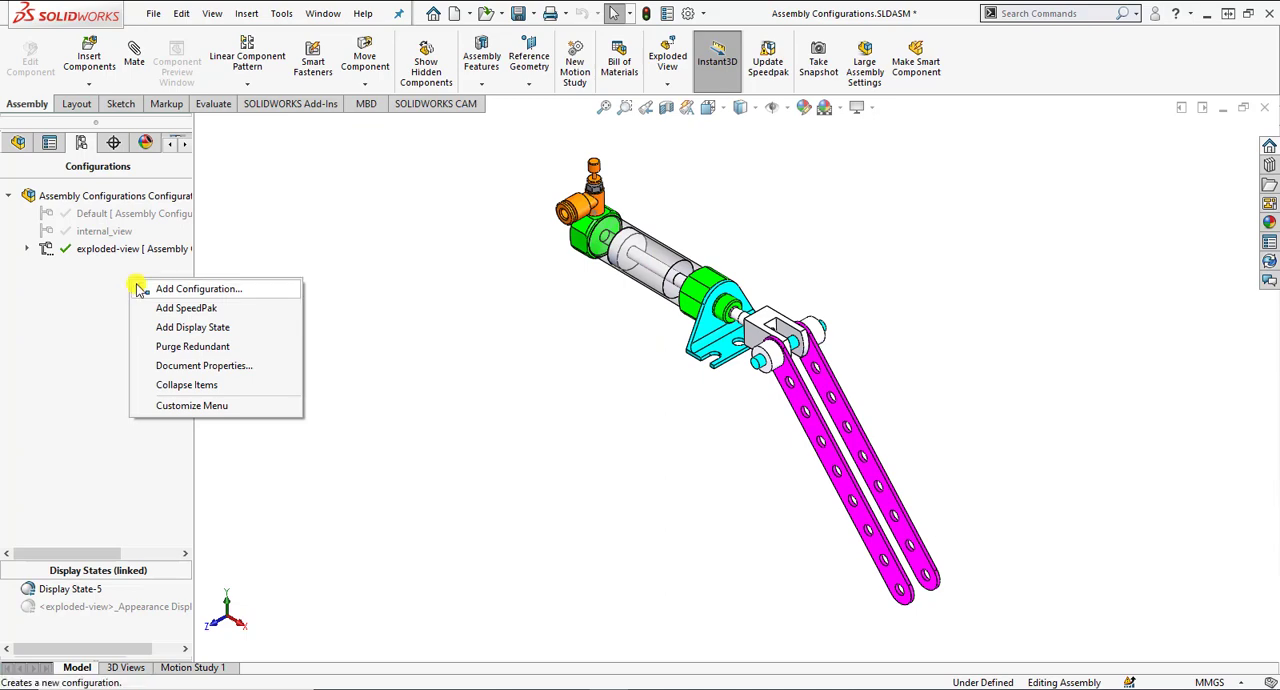
pyautogui.rightClick(108, 280)
pyautogui.rightClick(114, 278)
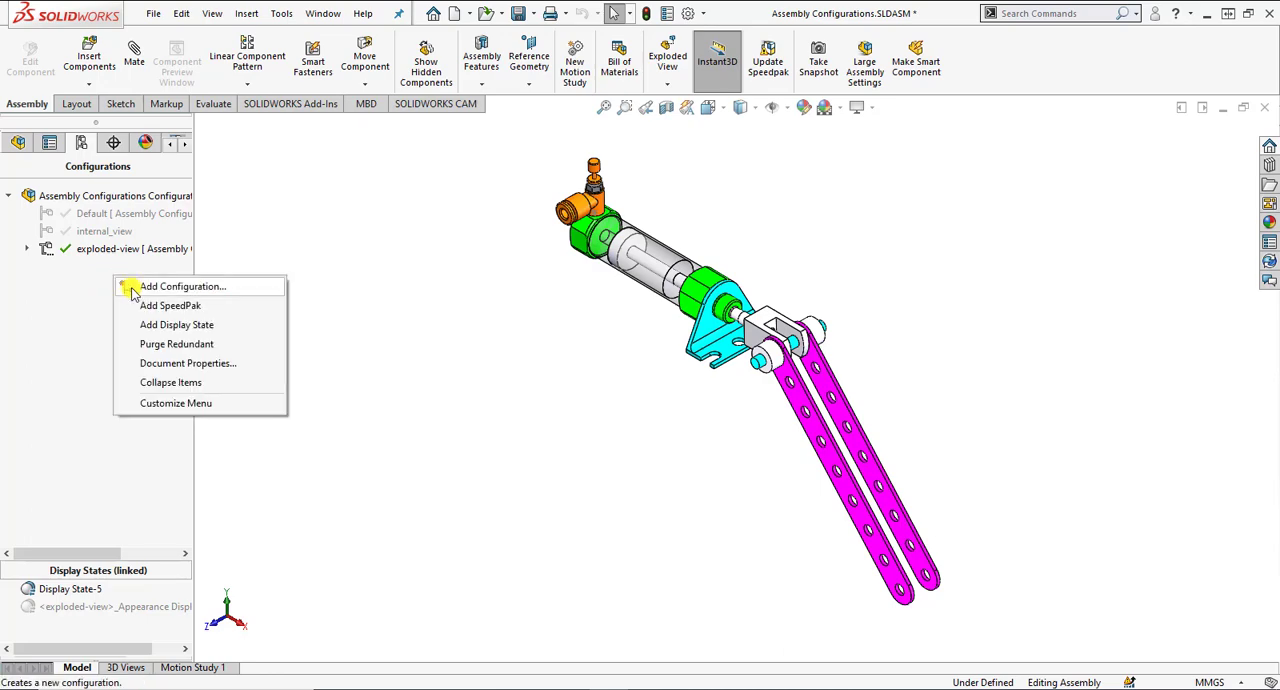
pyautogui.click(131, 288)
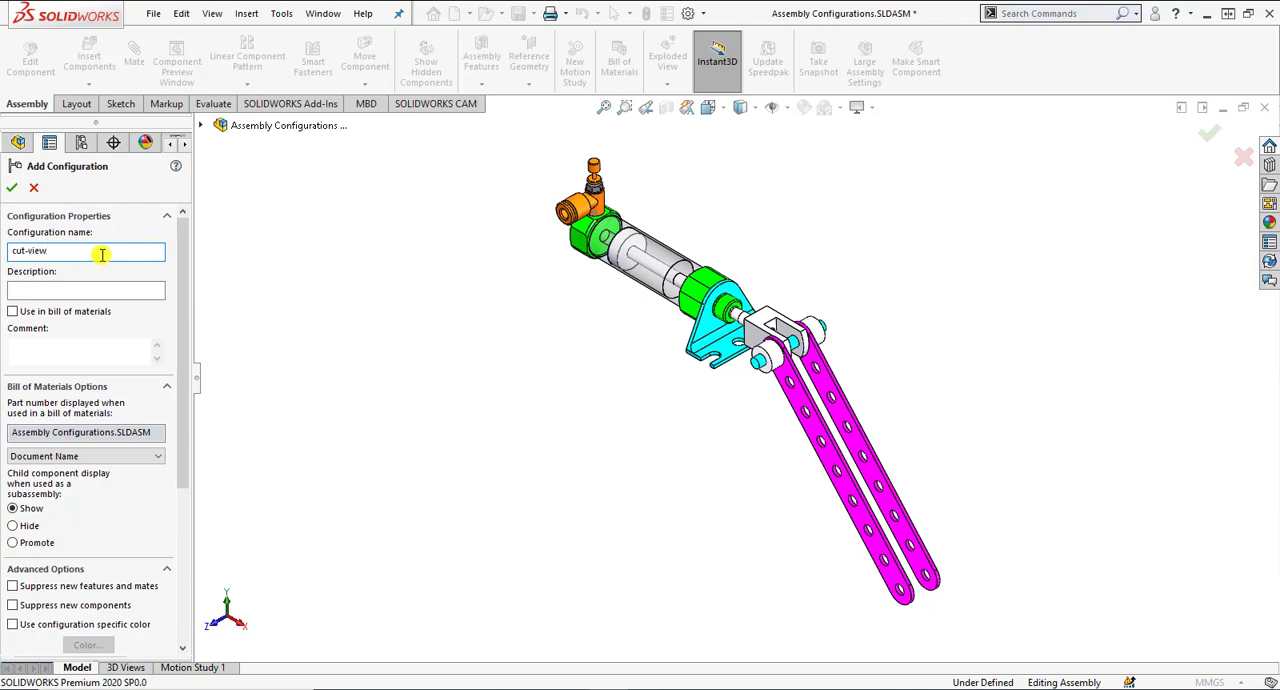
pyautogui.moveTo(189, 457); pyautogui.dragTo(184, 559)
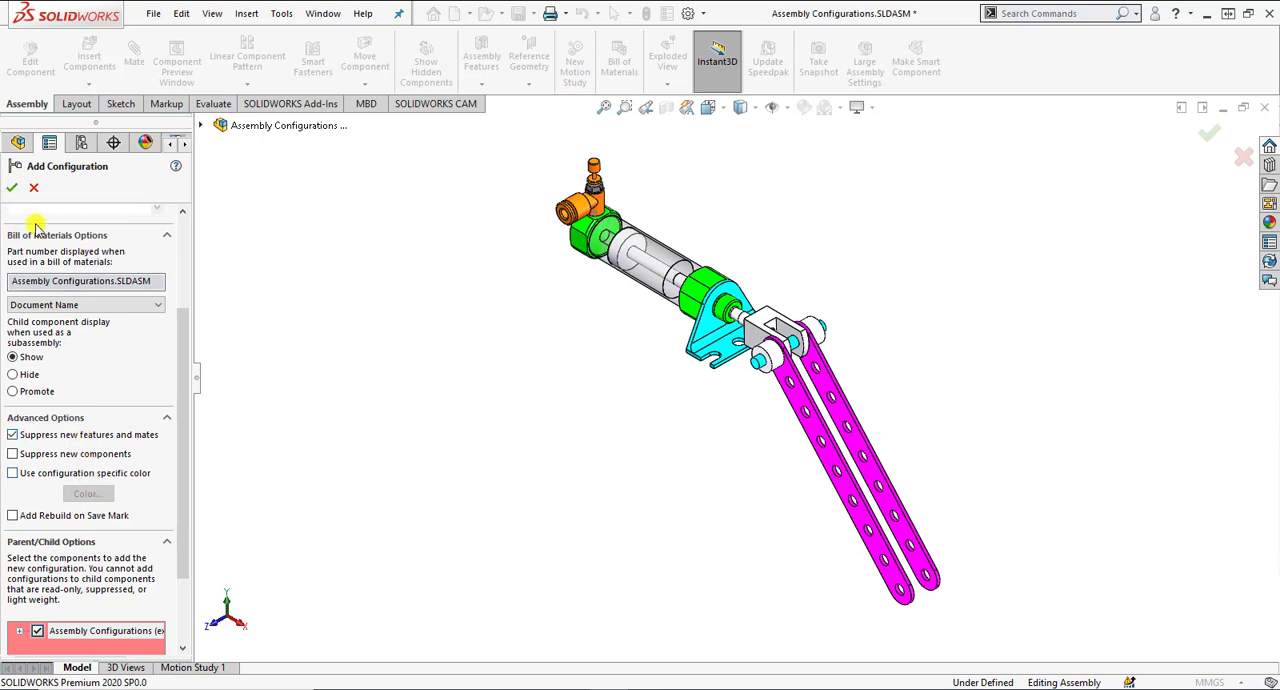
pyautogui.click(19, 188)
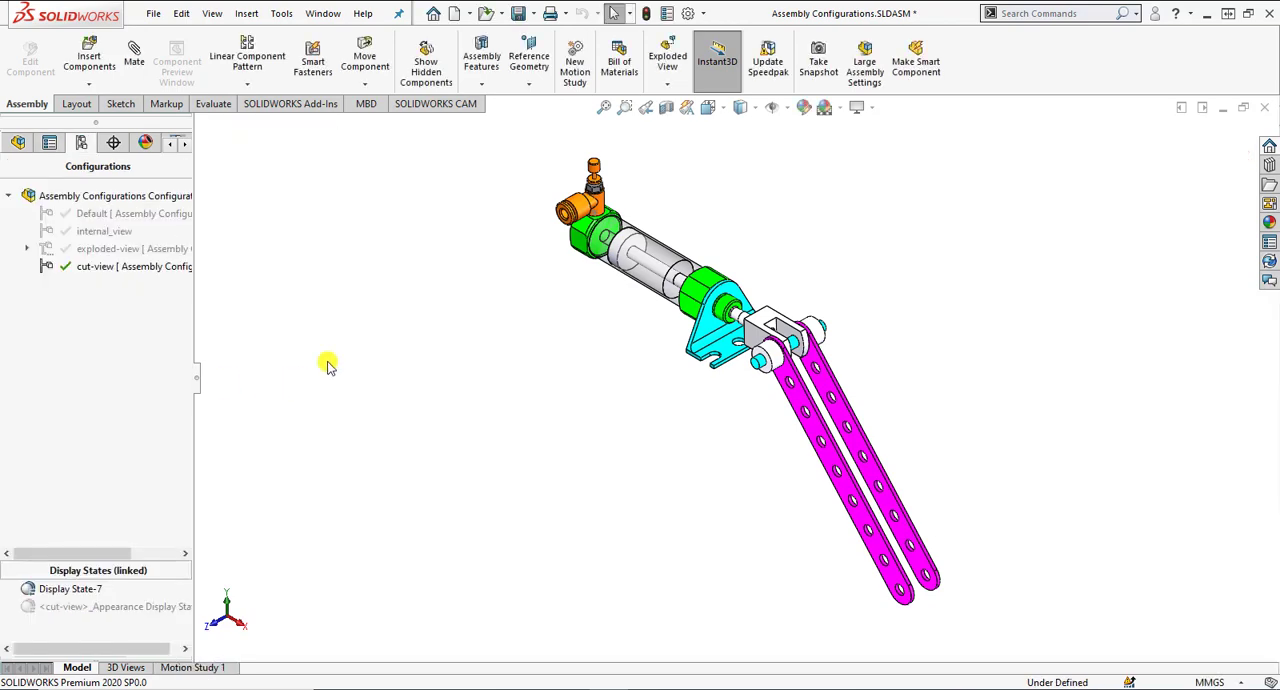
# Sketch a corner rectangle about 32 mm high on the Front Plane, covering most of the cylinder tube and part of the bracket-side end cap.
pyautogui.click(124, 106)
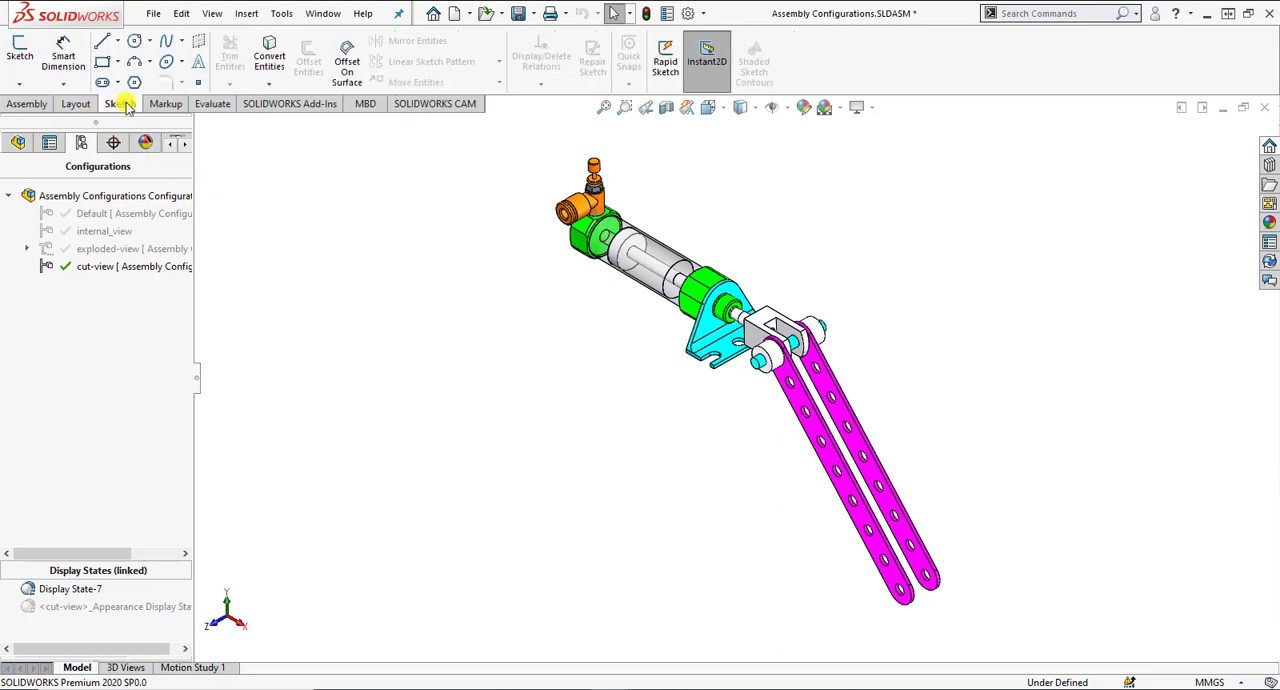
pyautogui.click(19, 55)
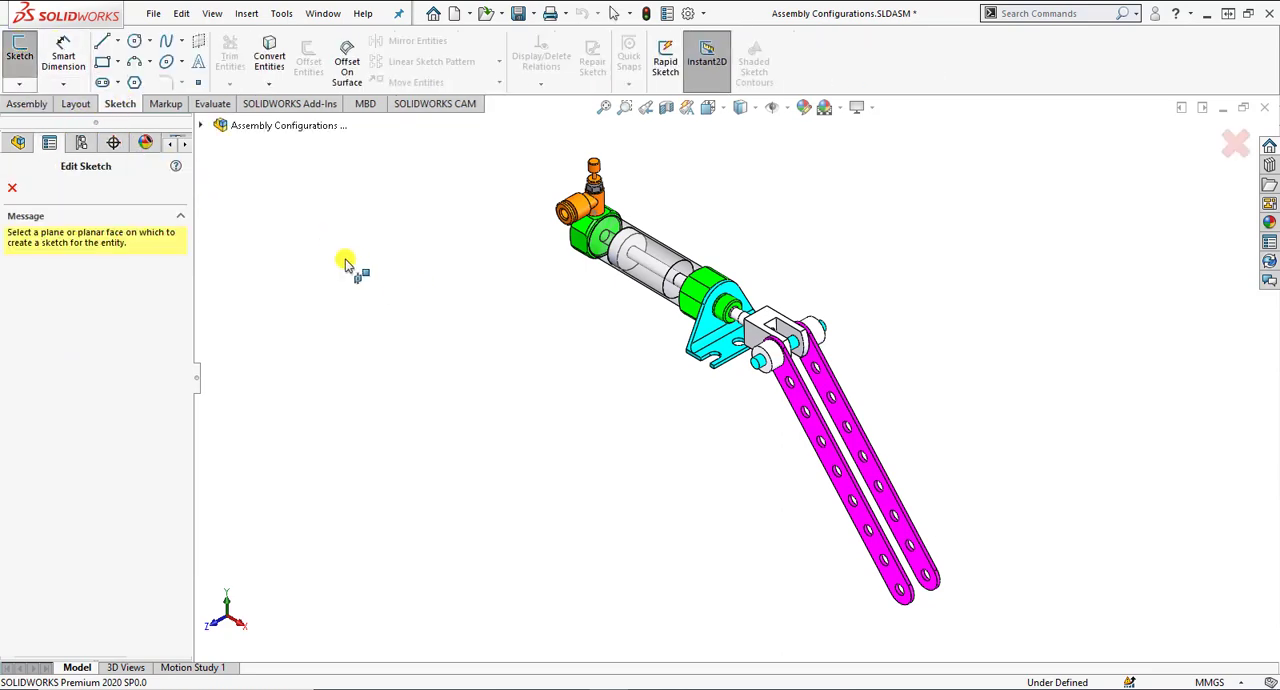
pyautogui.click(201, 125)
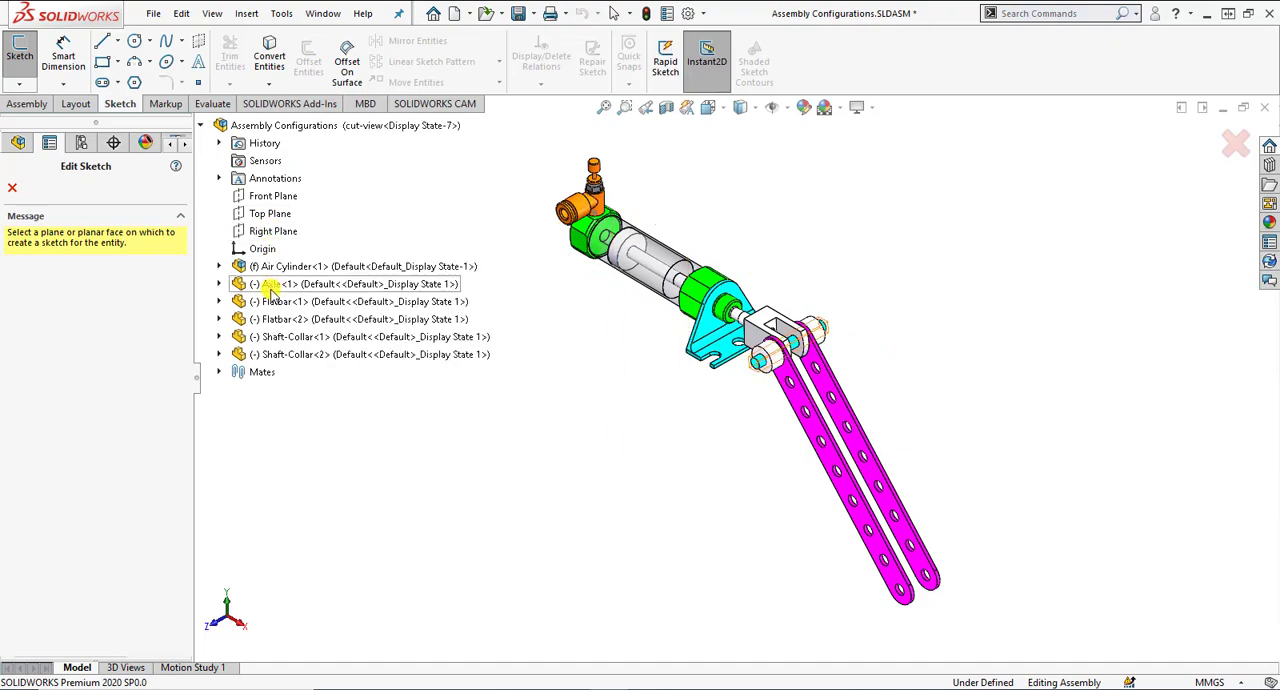
pyautogui.click(265, 196)
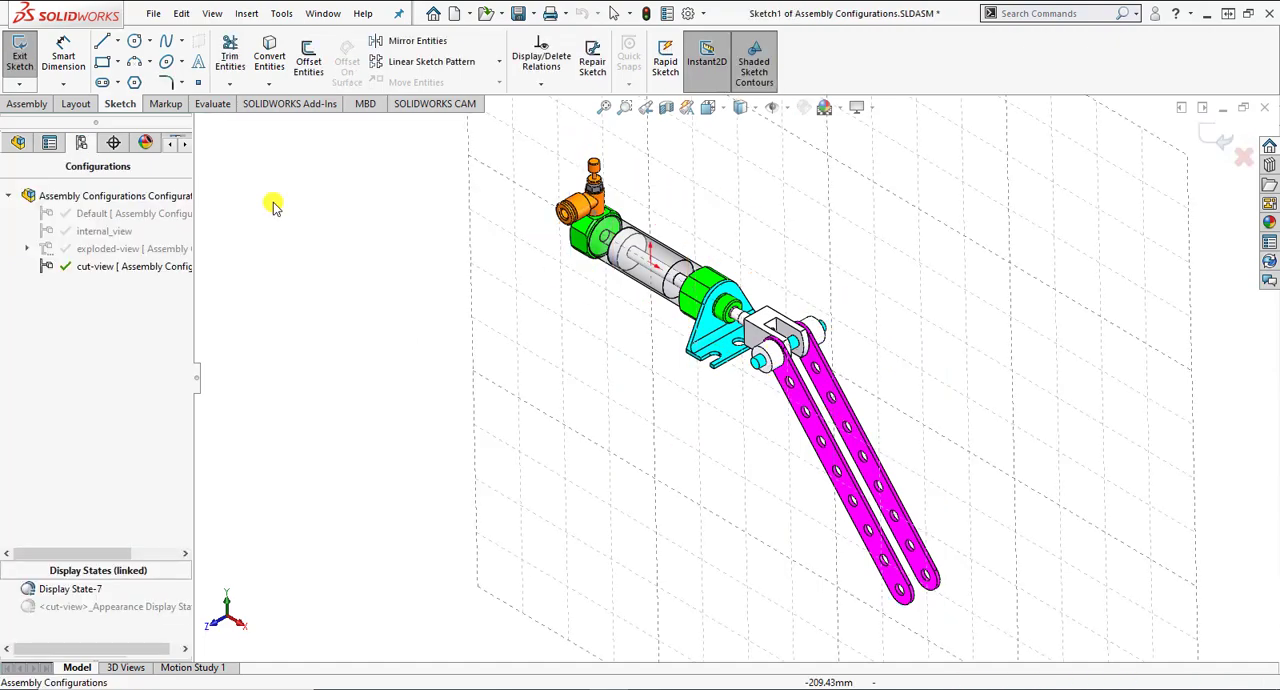
pyautogui.click(103, 62)
pyautogui.moveTo(717, 116)
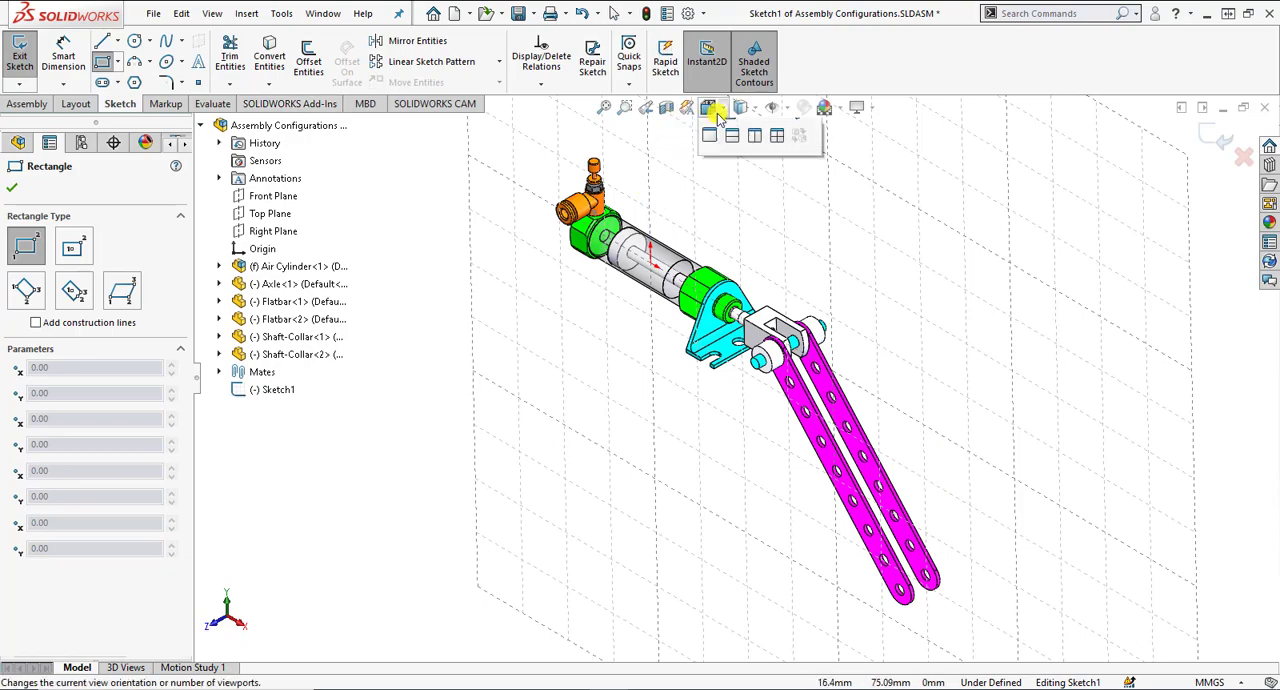
pyautogui.click(797, 191)
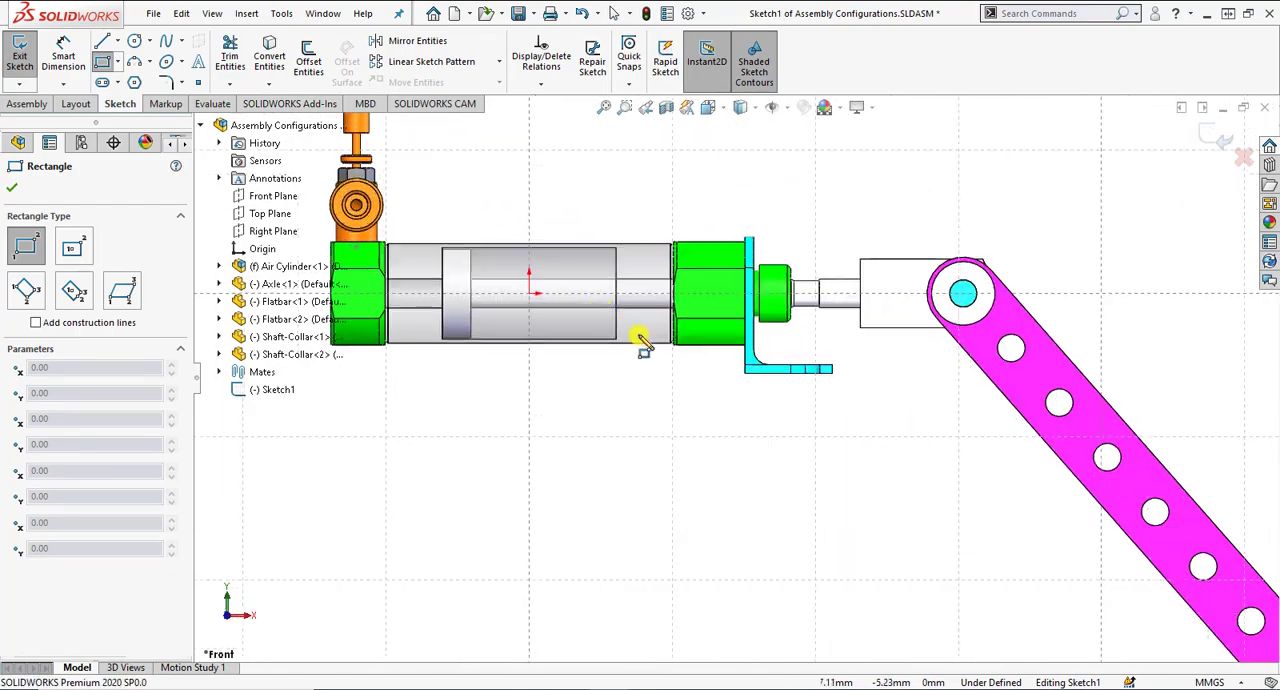
pyautogui.click(713, 384)
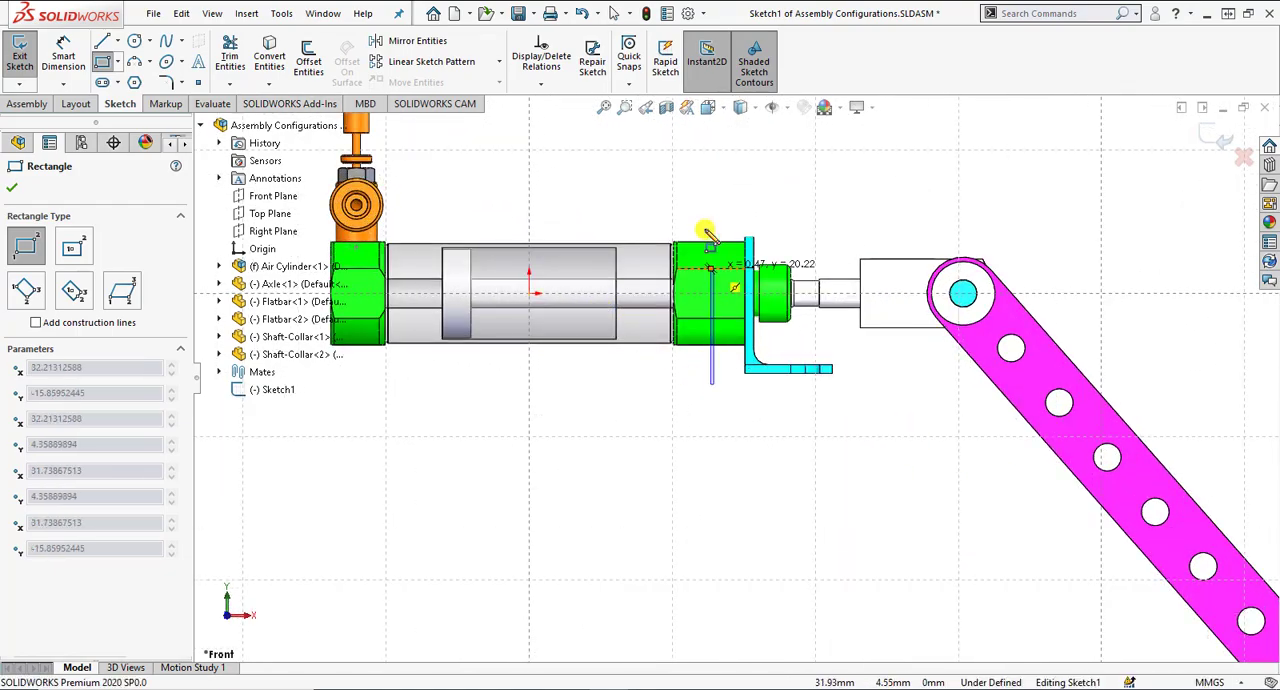
pyautogui.click(396, 202)
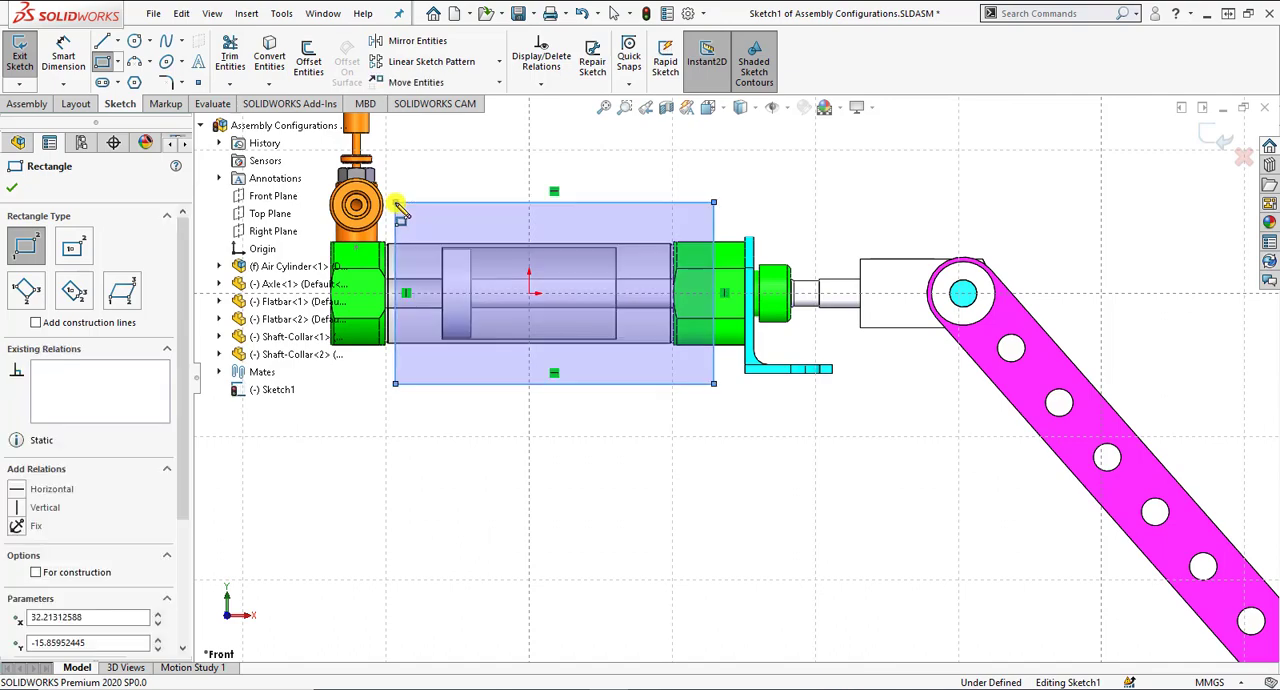
pyautogui.click(12, 187)
# Start an assembly Extruded Cut from the rectangle, reversing its direction toward the front and setting a blind depth of 30 mm.
pyautogui.click(22, 104)
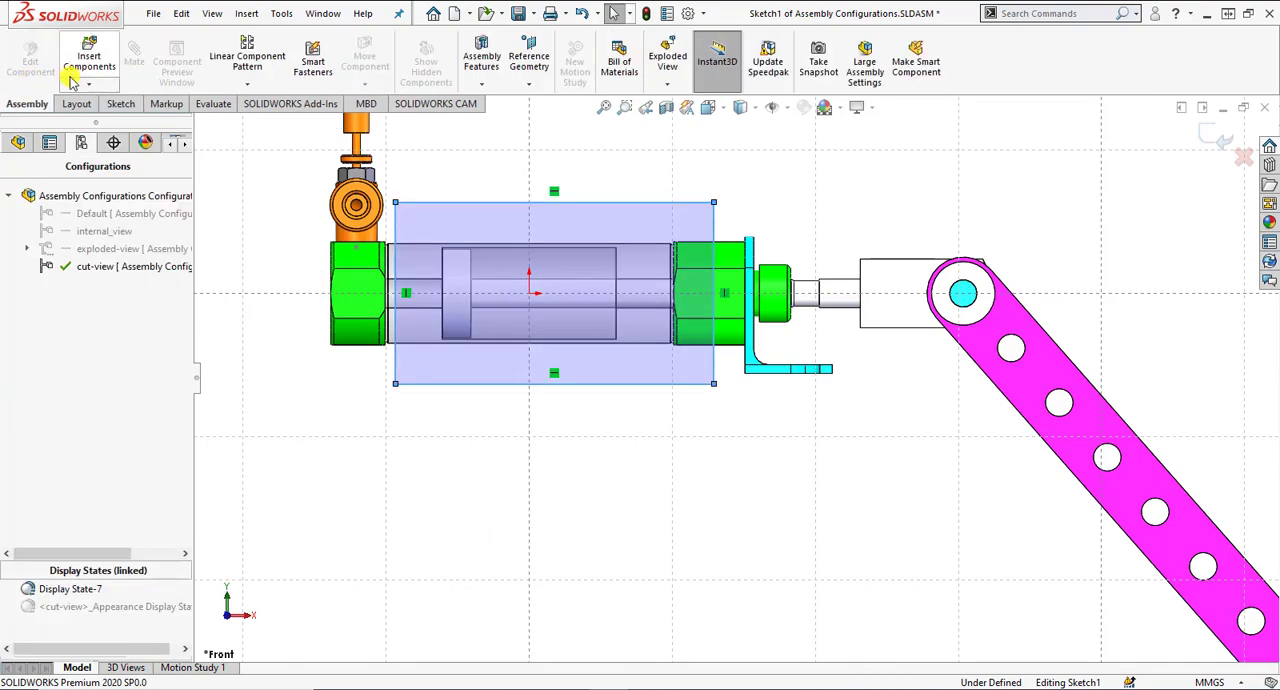
pyautogui.click(78, 104)
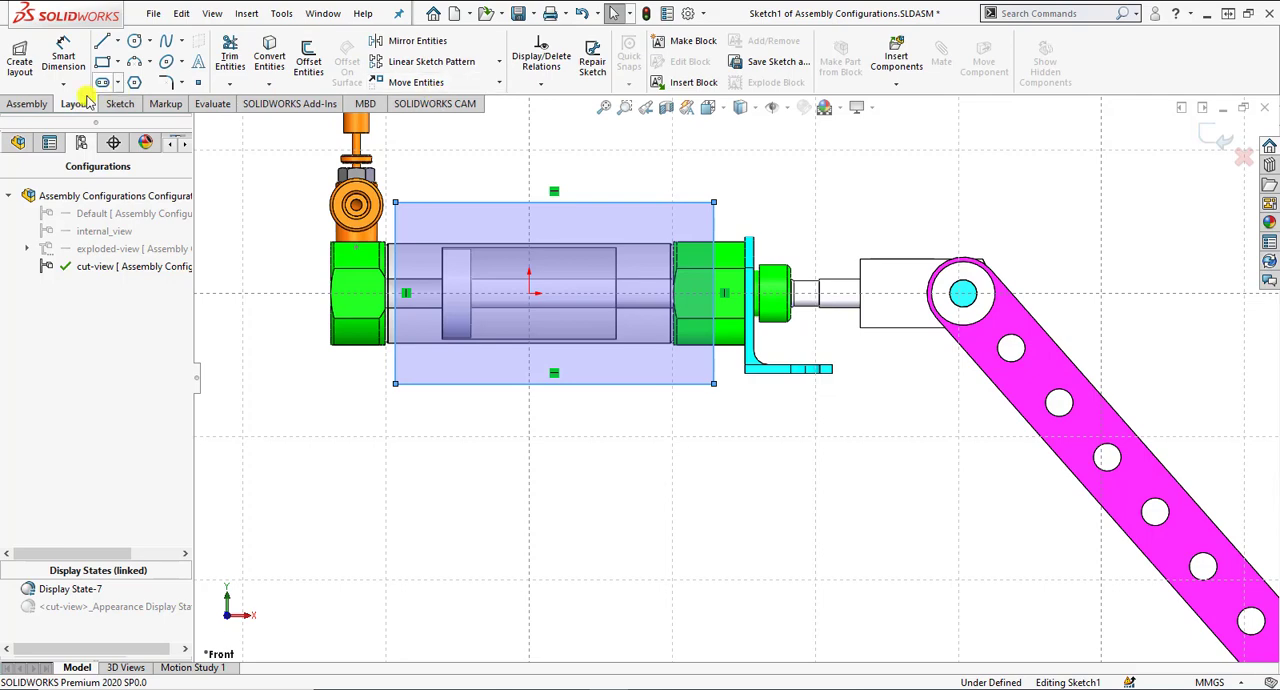
pyautogui.click(40, 104)
pyautogui.click(530, 85)
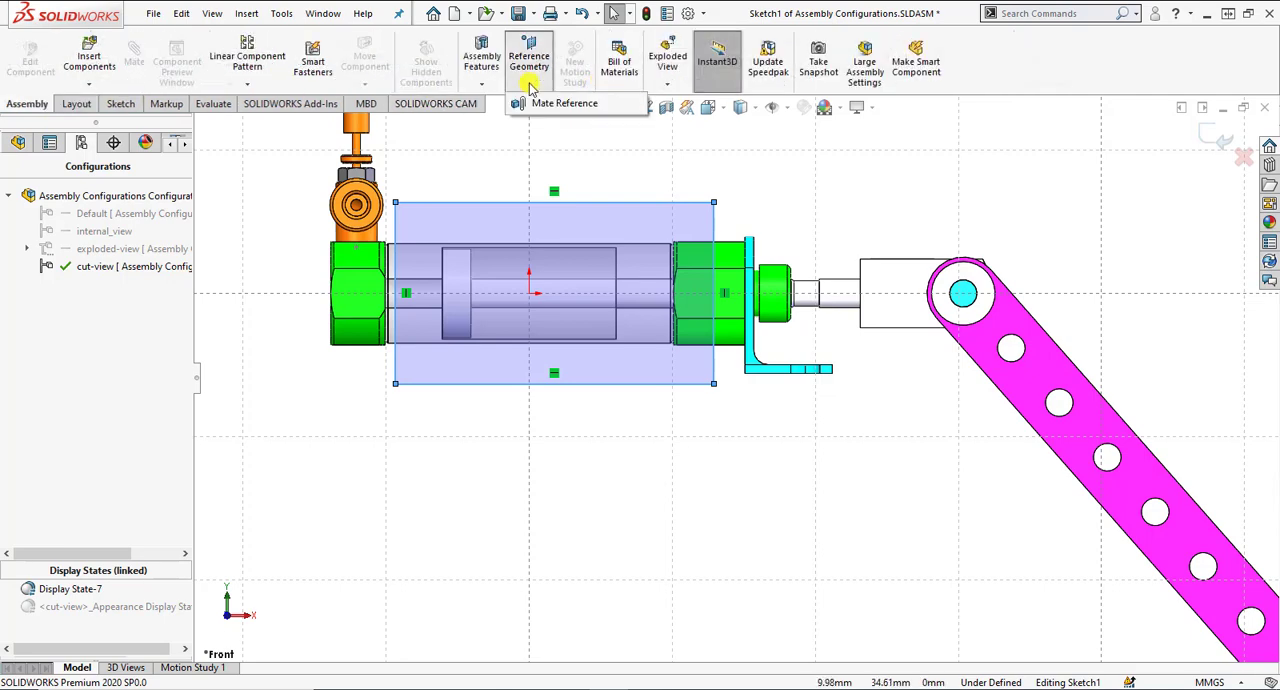
pyautogui.click(496, 86)
pyautogui.click(496, 86)
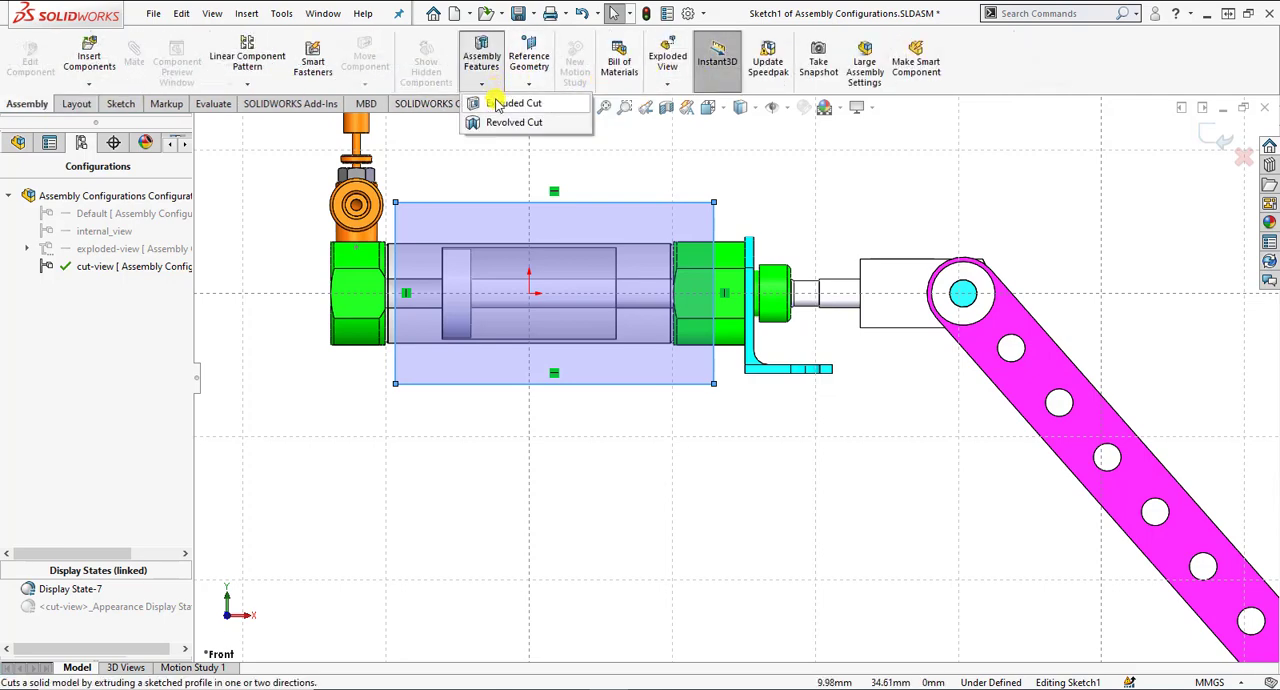
pyautogui.click(505, 104)
pyautogui.moveTo(737, 418); pyautogui.dragTo(703, 431, button='middle')
pyautogui.scroll(-3, 645, 285)
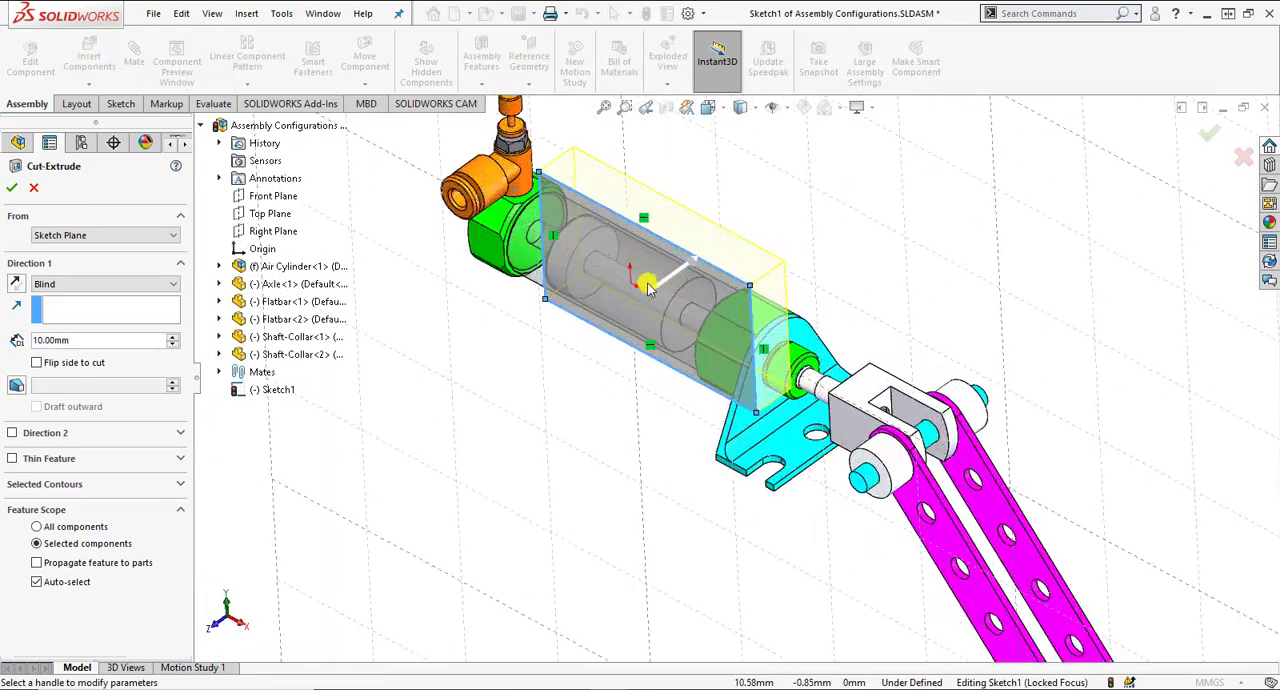
pyautogui.click(17, 284)
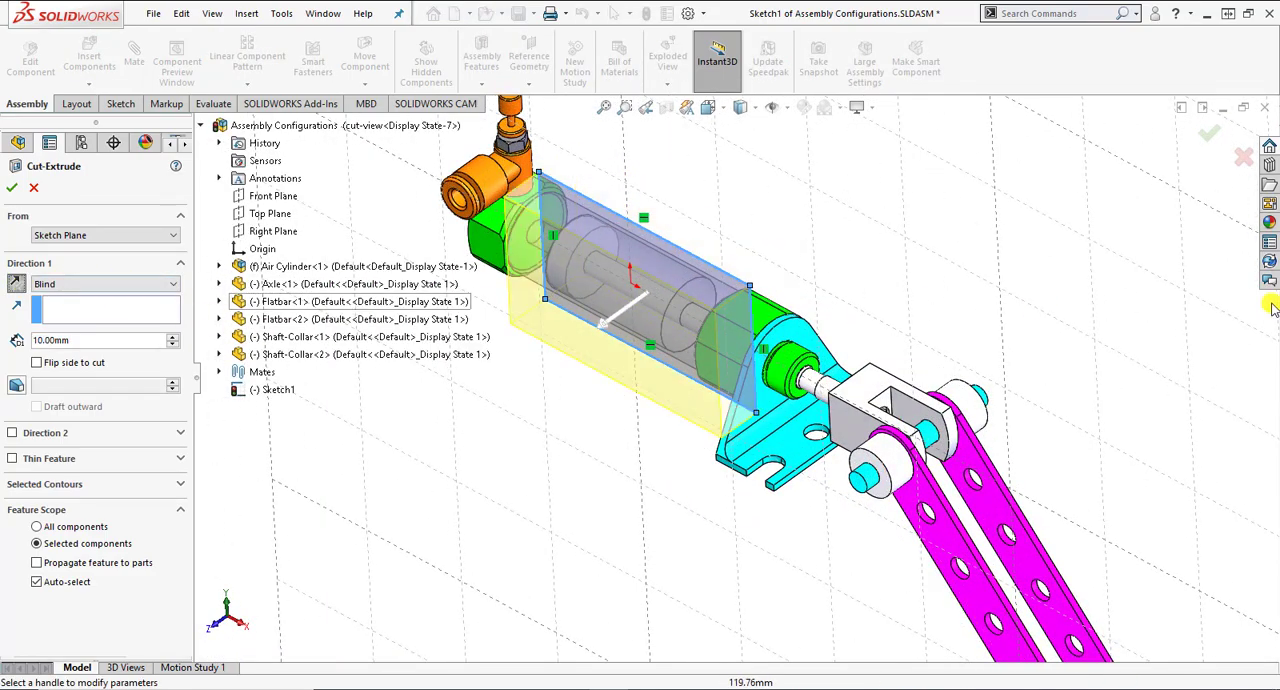
pyautogui.click(175, 337)
pyautogui.click(175, 337)
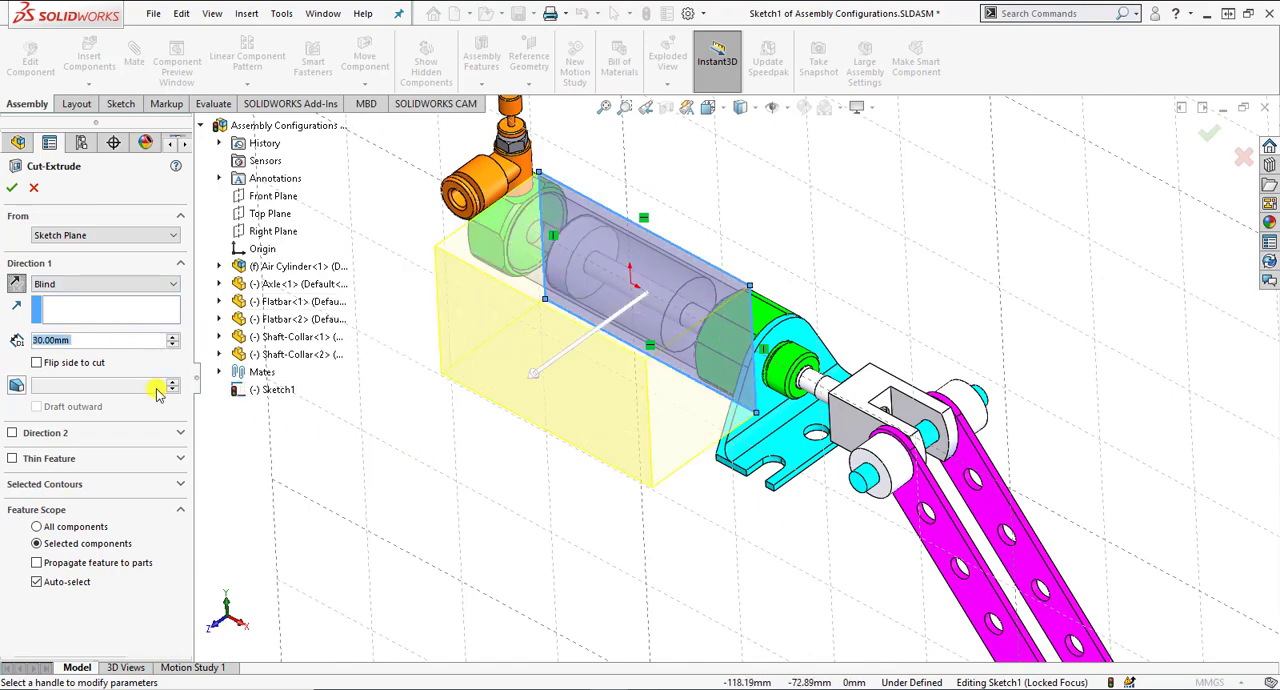
# Turn off Auto-select, limit the cut to the tube, the bracket-side end cap and the mounting bracket, and accept the cut.
pyautogui.click(79, 580)
pyautogui.scroll(-1, 176, 570)
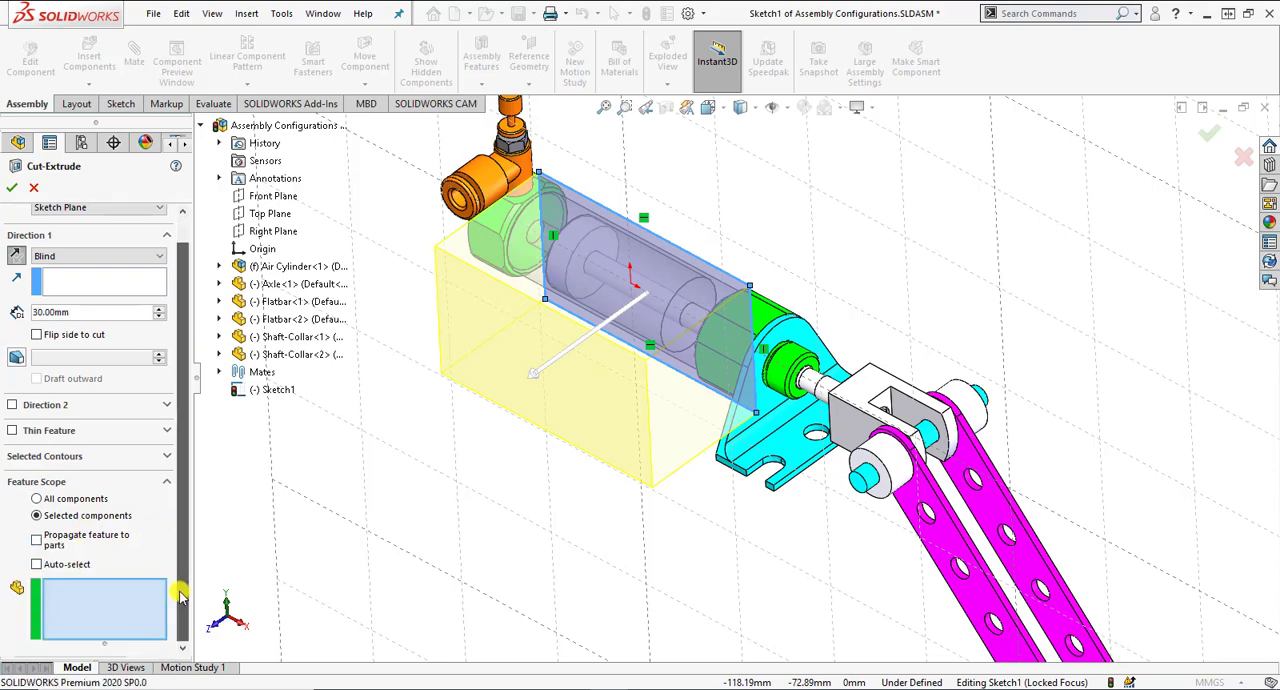
pyautogui.scroll(-2, 560, 386)
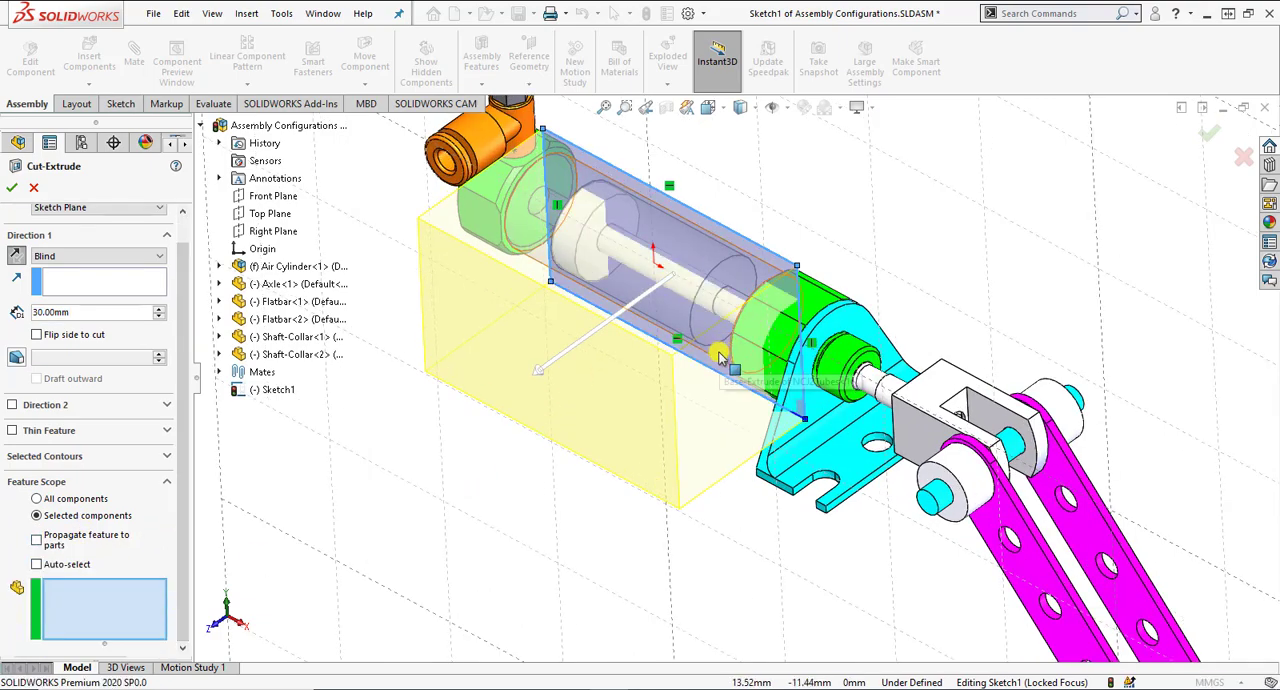
pyautogui.click(738, 362)
pyautogui.click(755, 362)
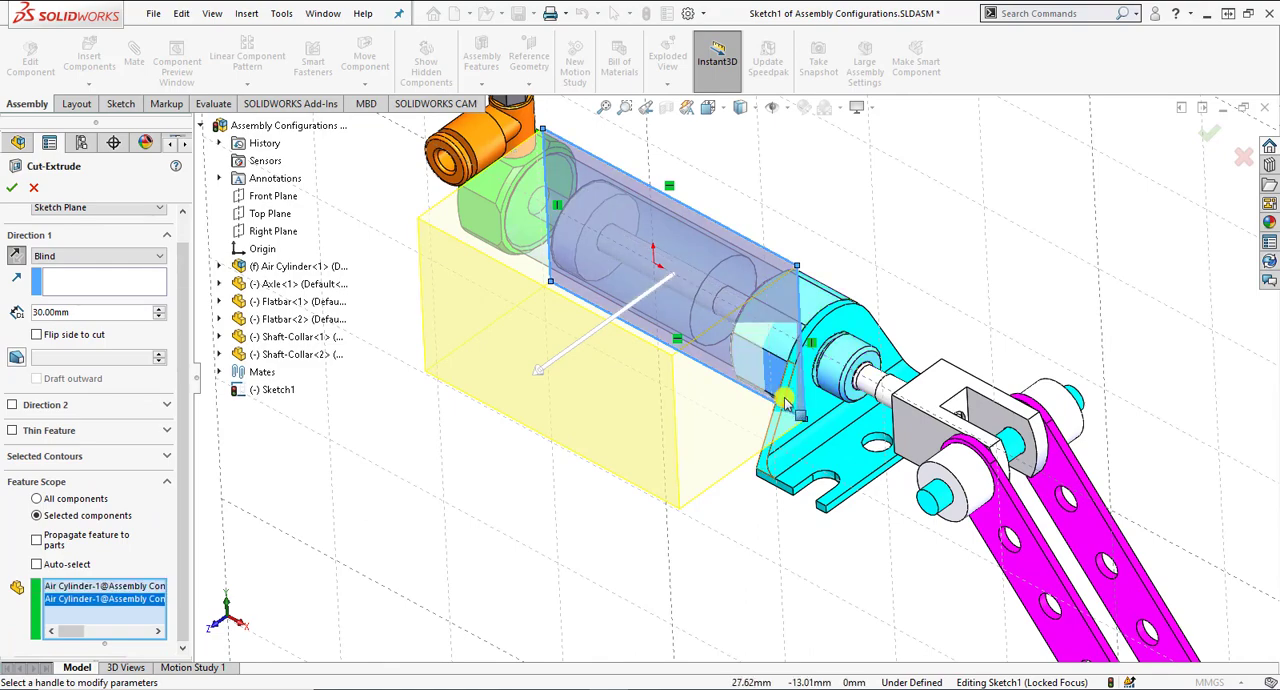
pyautogui.click(790, 459)
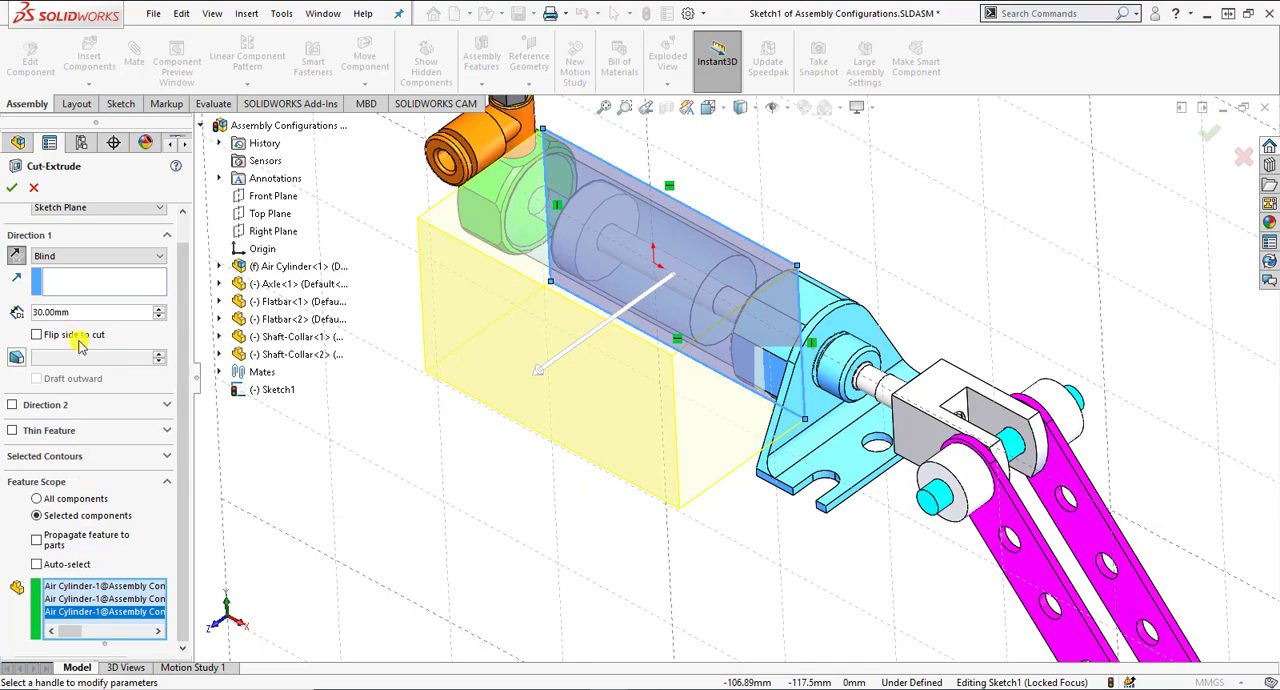
pyautogui.click(20, 194)
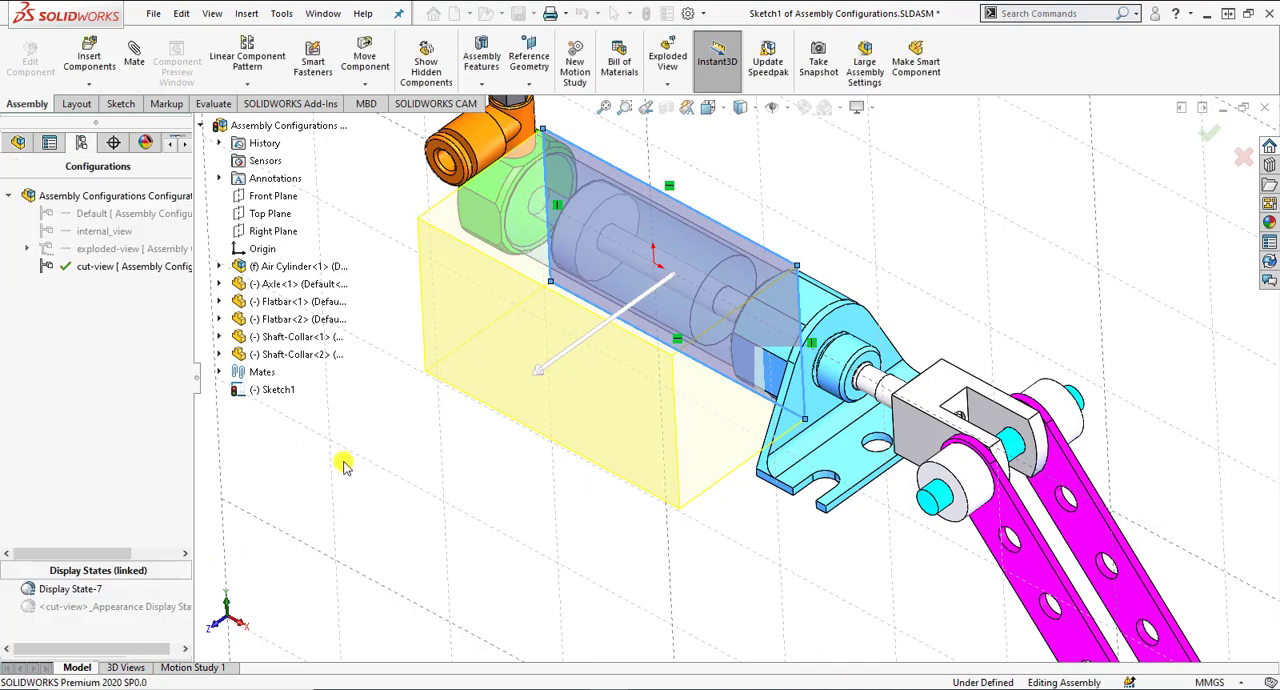
# Inspect the cut cylinder, and activate the Default and internal_view configurations in turn to check them for the cut.
pyautogui.moveTo(523, 500); pyautogui.dragTo(594, 461, button='middle')
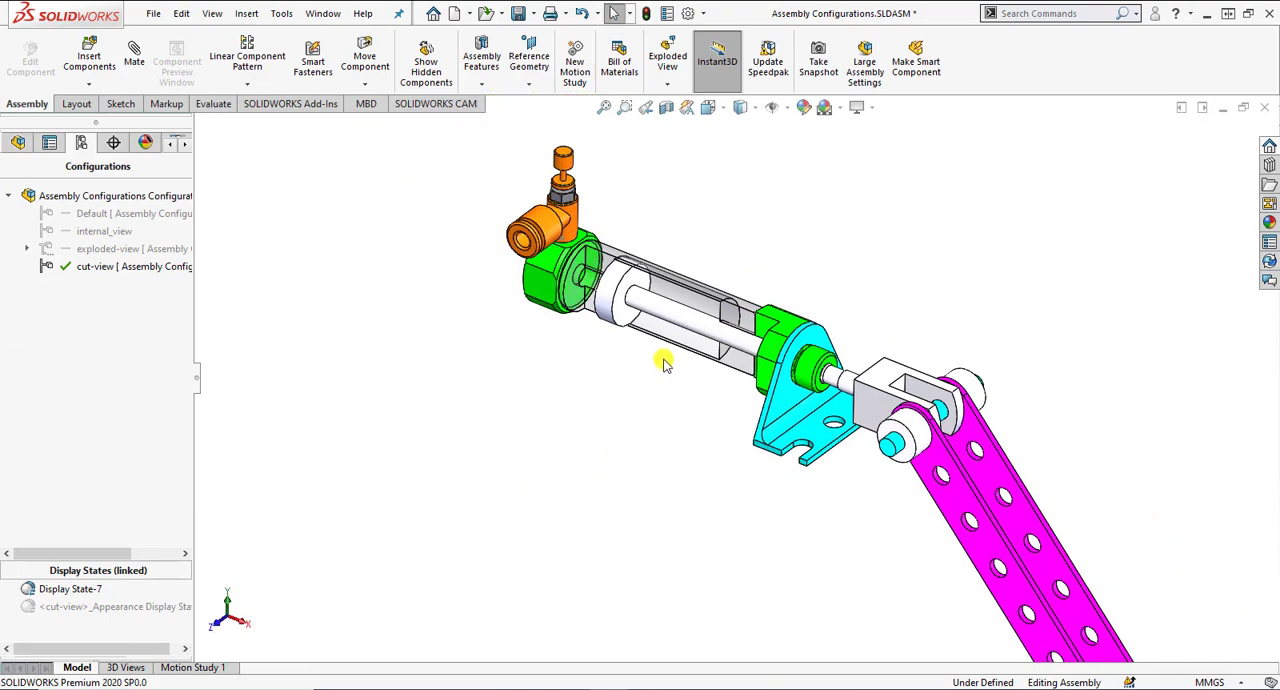
pyautogui.moveTo(651, 346); pyautogui.dragTo(826, 462, button='middle')
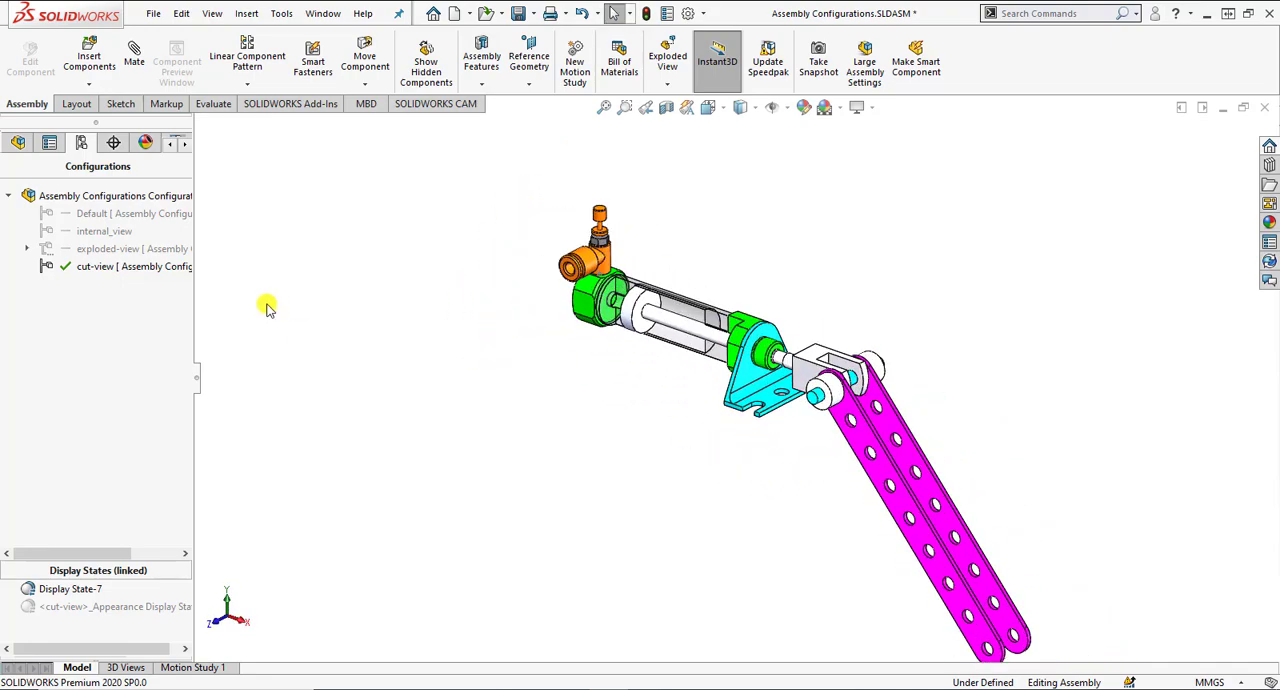
pyautogui.doubleClick(164, 216)
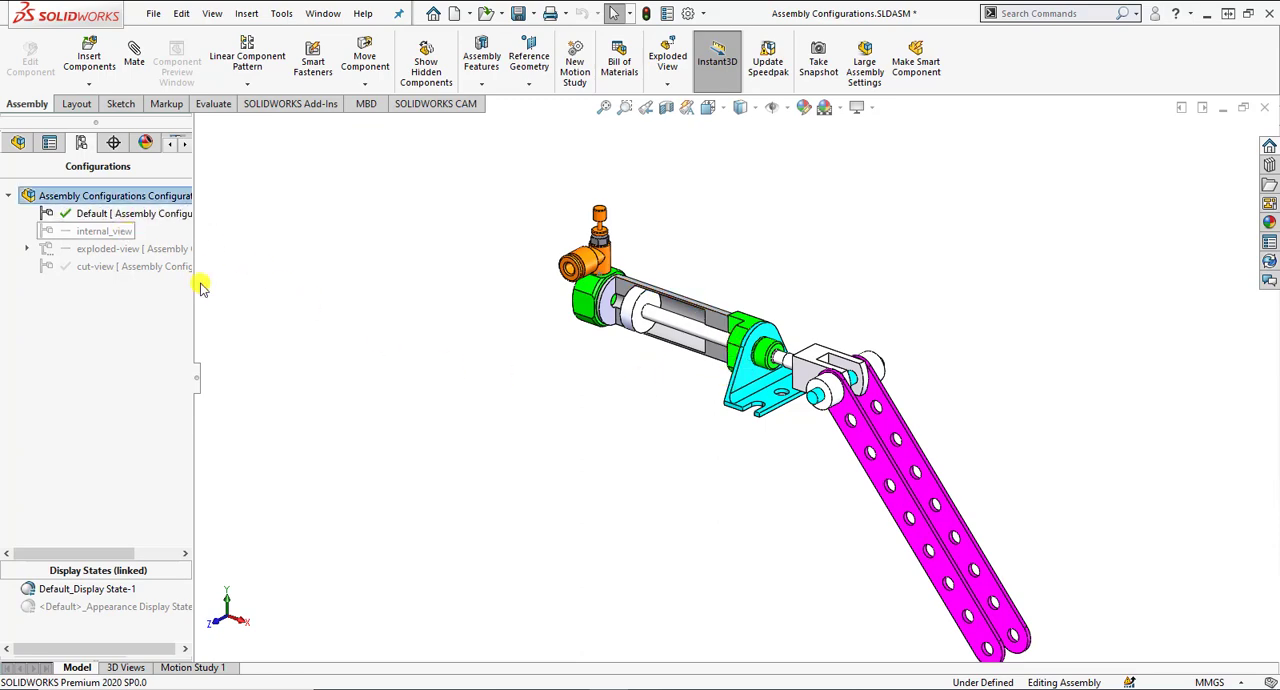
pyautogui.doubleClick(100, 231)
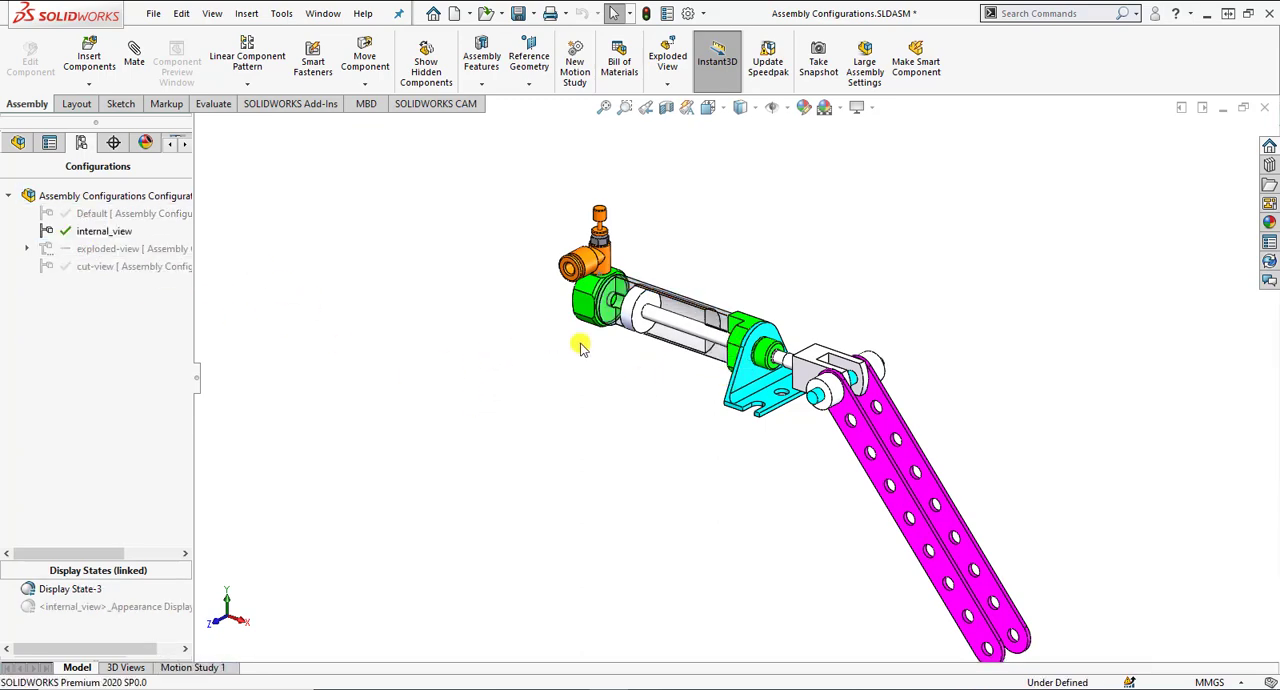
pyautogui.scroll(-3, 700, 340)
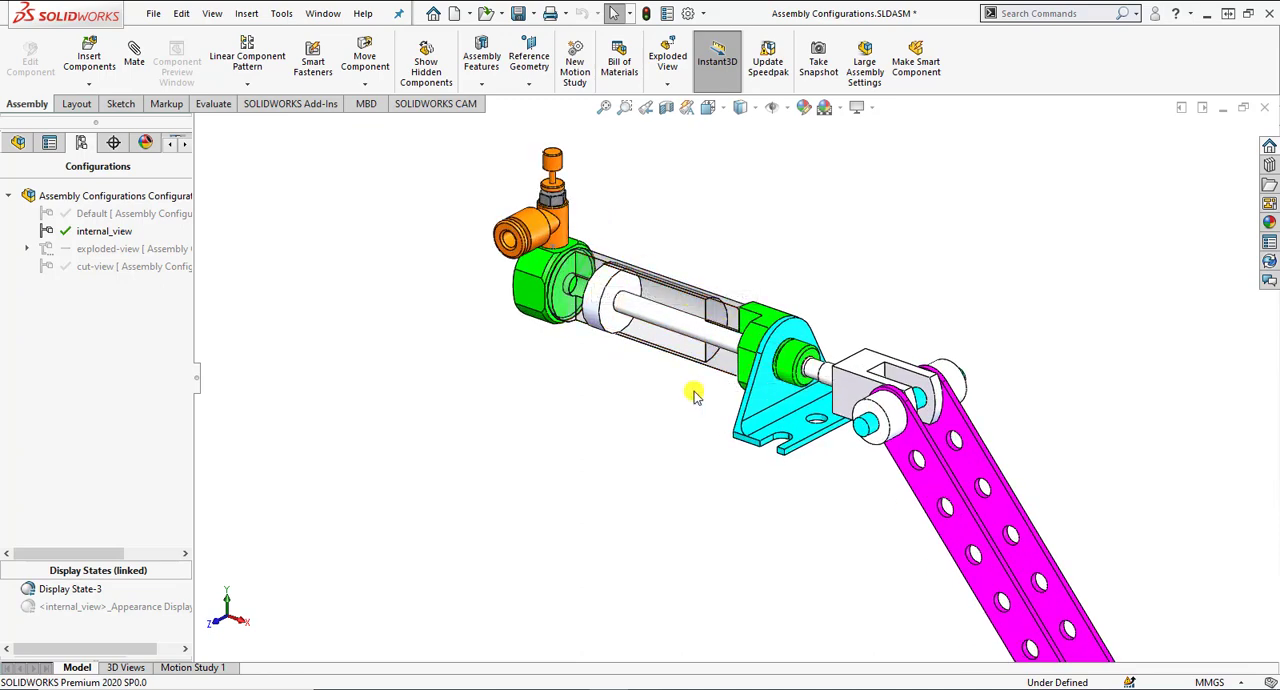
pyautogui.scroll(3, 692, 395)
# Activate exploded-view, display its exploded view to check the components, and return to the cut-view configuration.
pyautogui.doubleClick(123, 249)
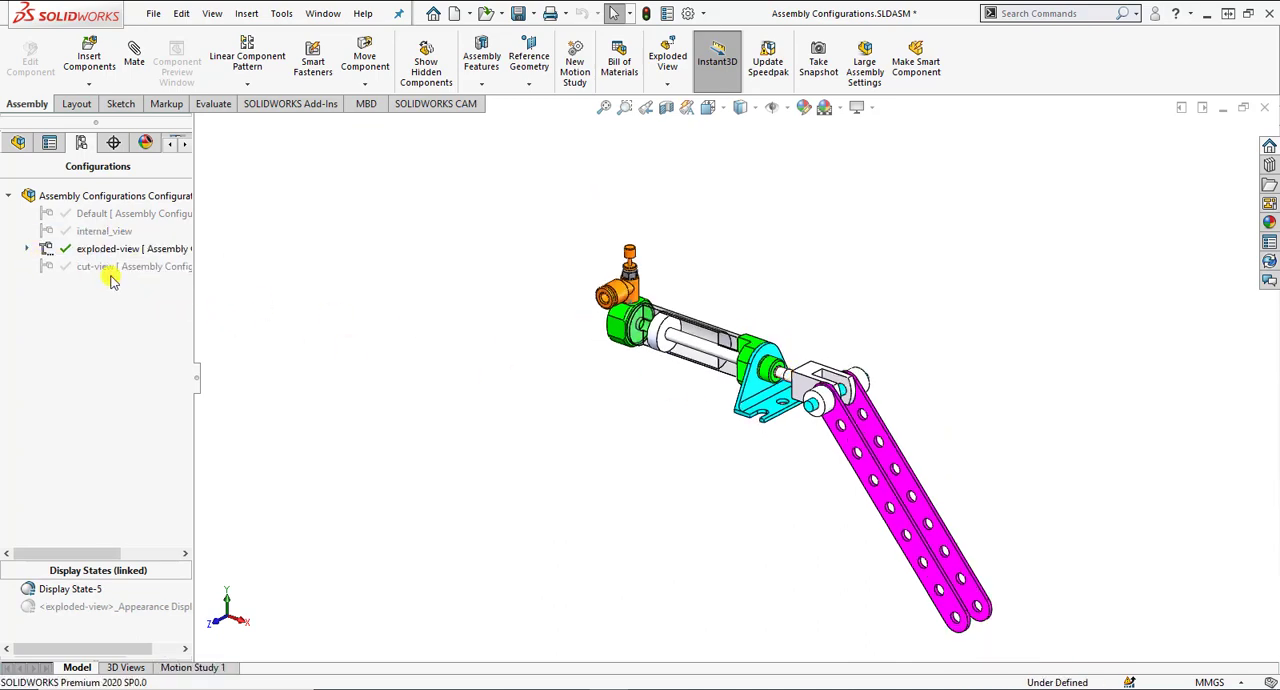
pyautogui.click(28, 249)
pyautogui.doubleClick(100, 268)
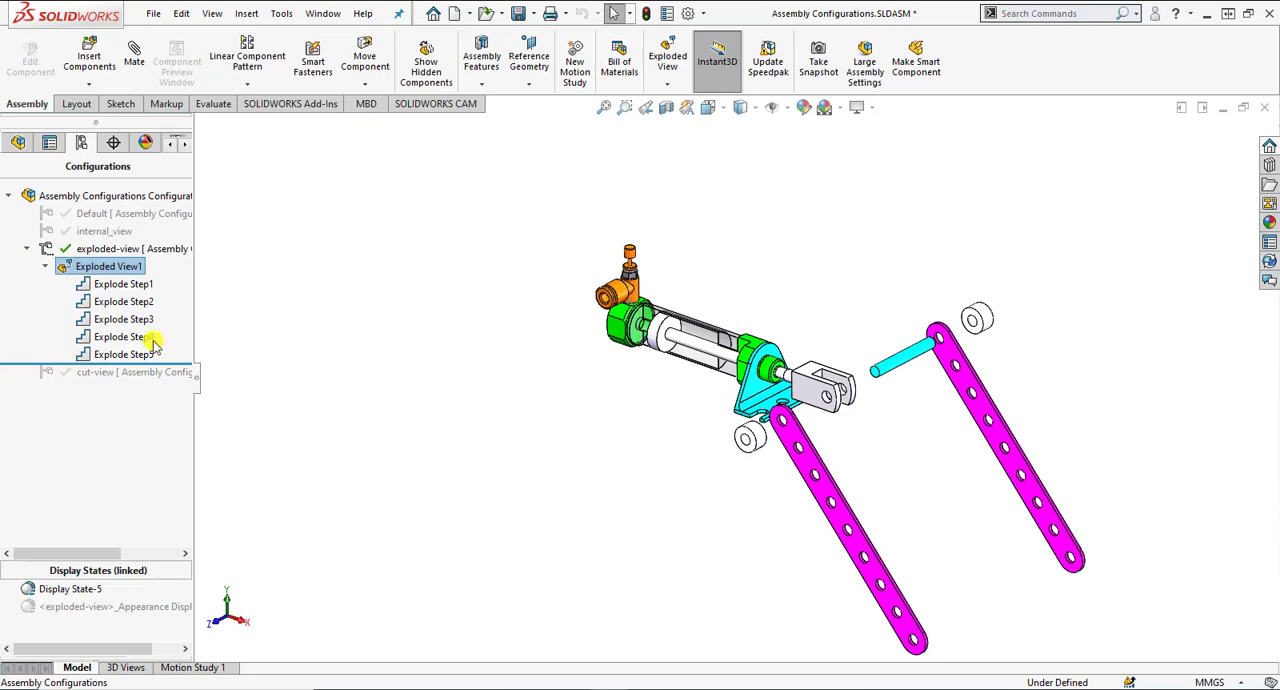
pyautogui.click(108, 371)
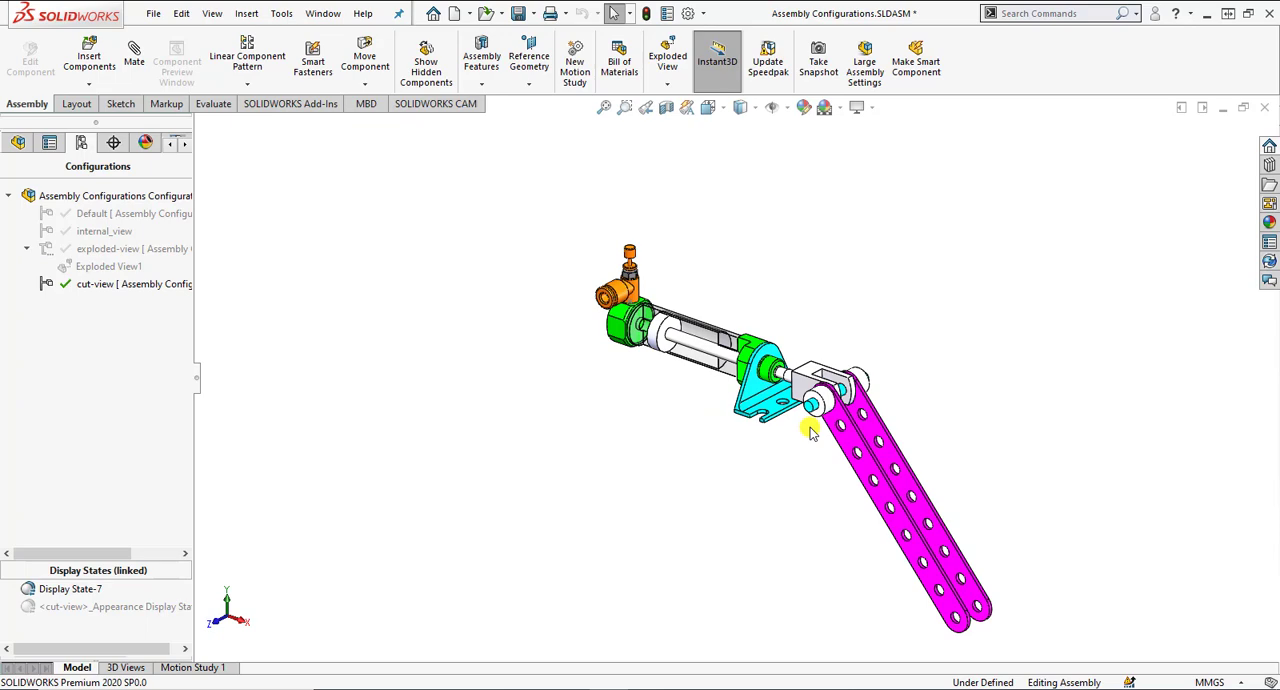
pyautogui.click(138, 285)
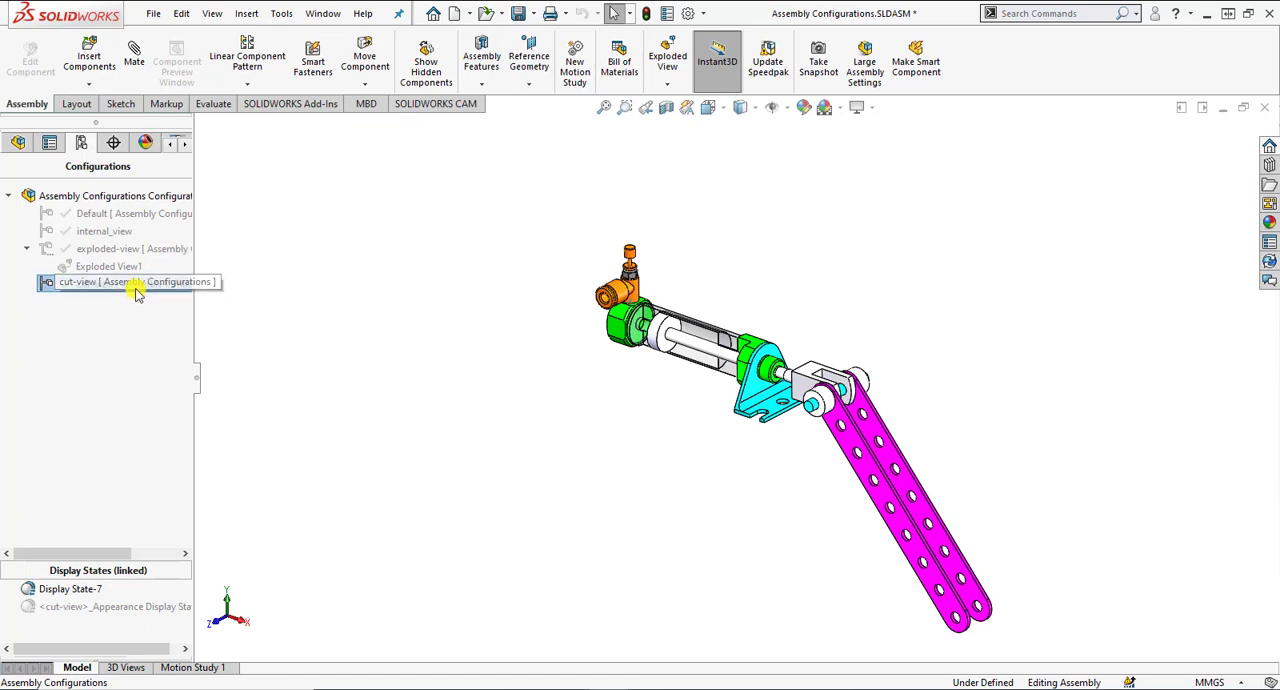
pyautogui.doubleClick(137, 289)
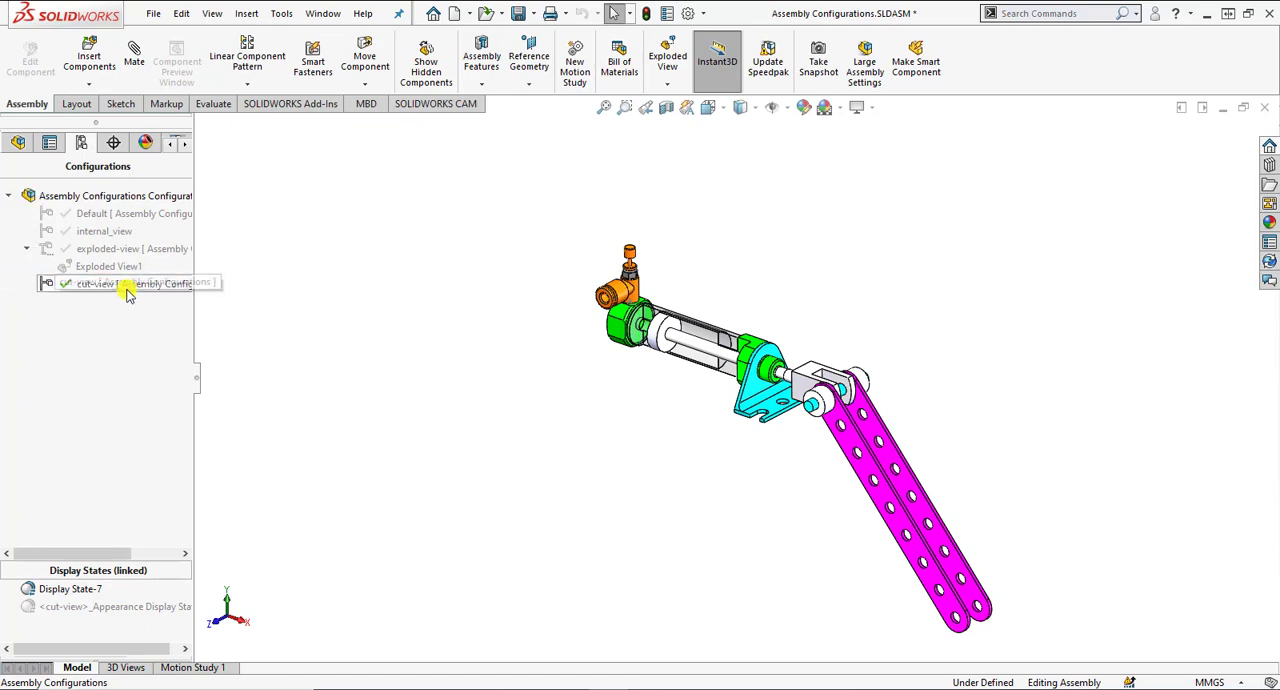
# Review the properties of the cut-view configuration, including the Suppress new features and mates setting in its advanced options.
pyautogui.rightClick(127, 286)
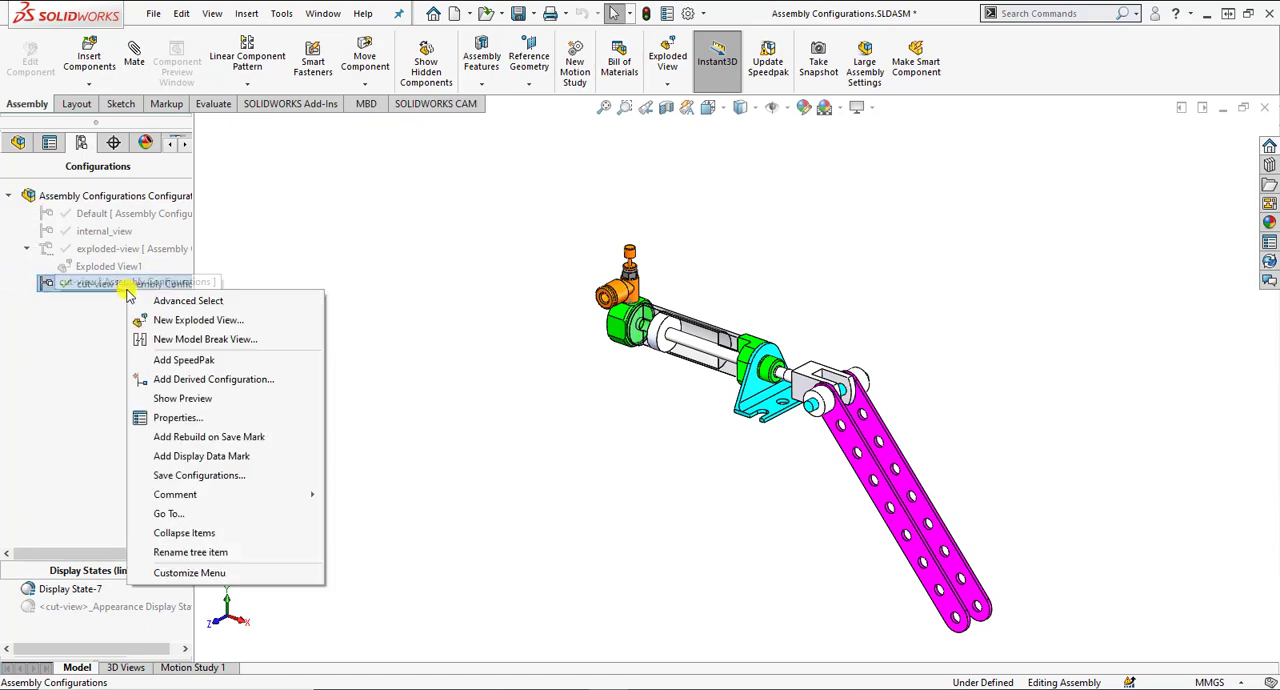
pyautogui.click(170, 417)
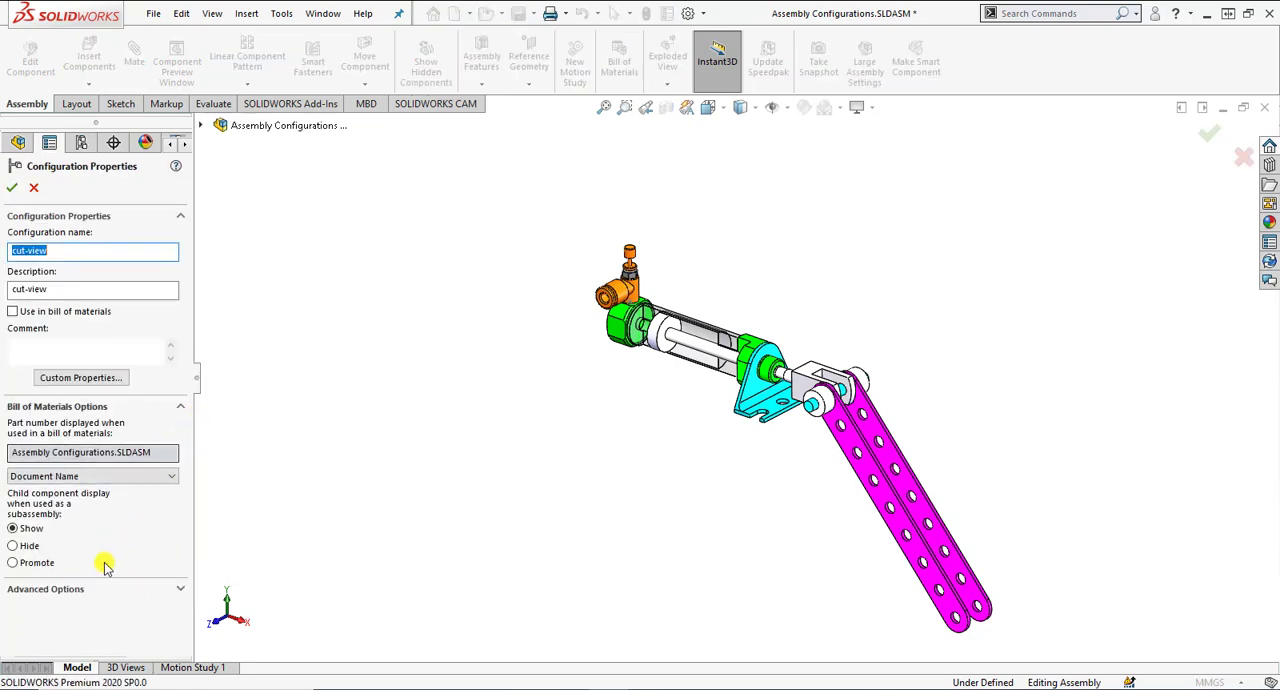
pyautogui.click(85, 590)
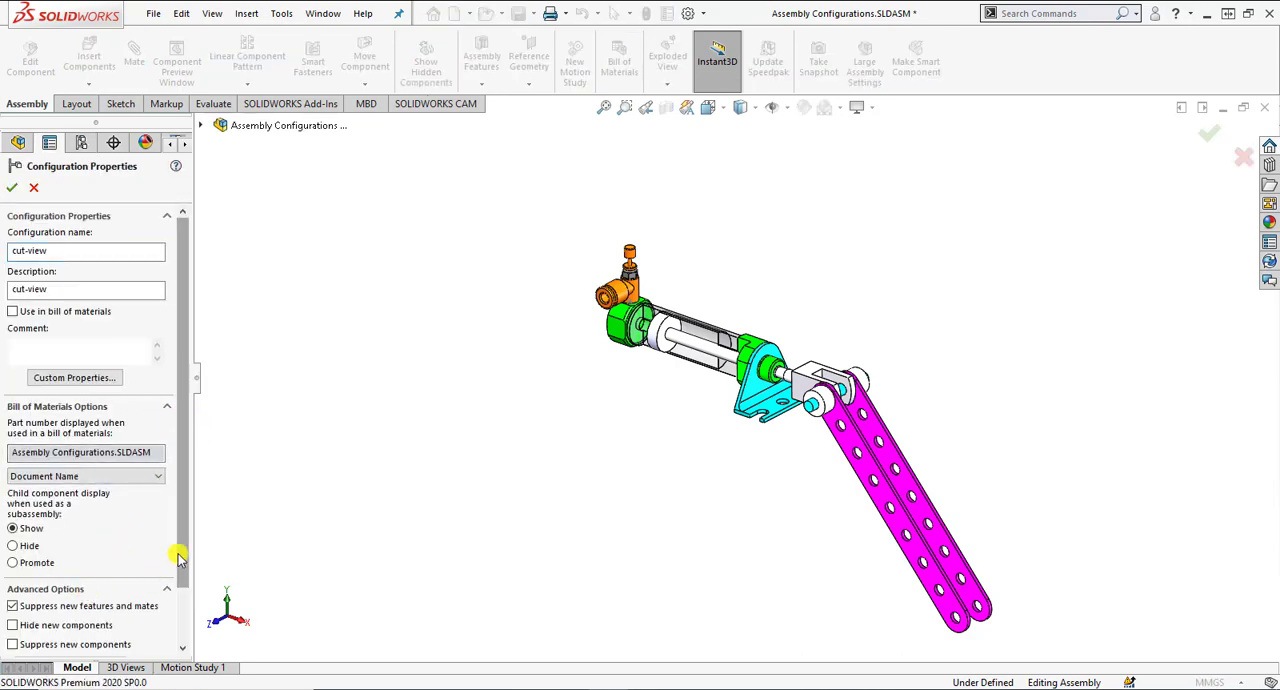
pyautogui.scroll(-2, 171, 557)
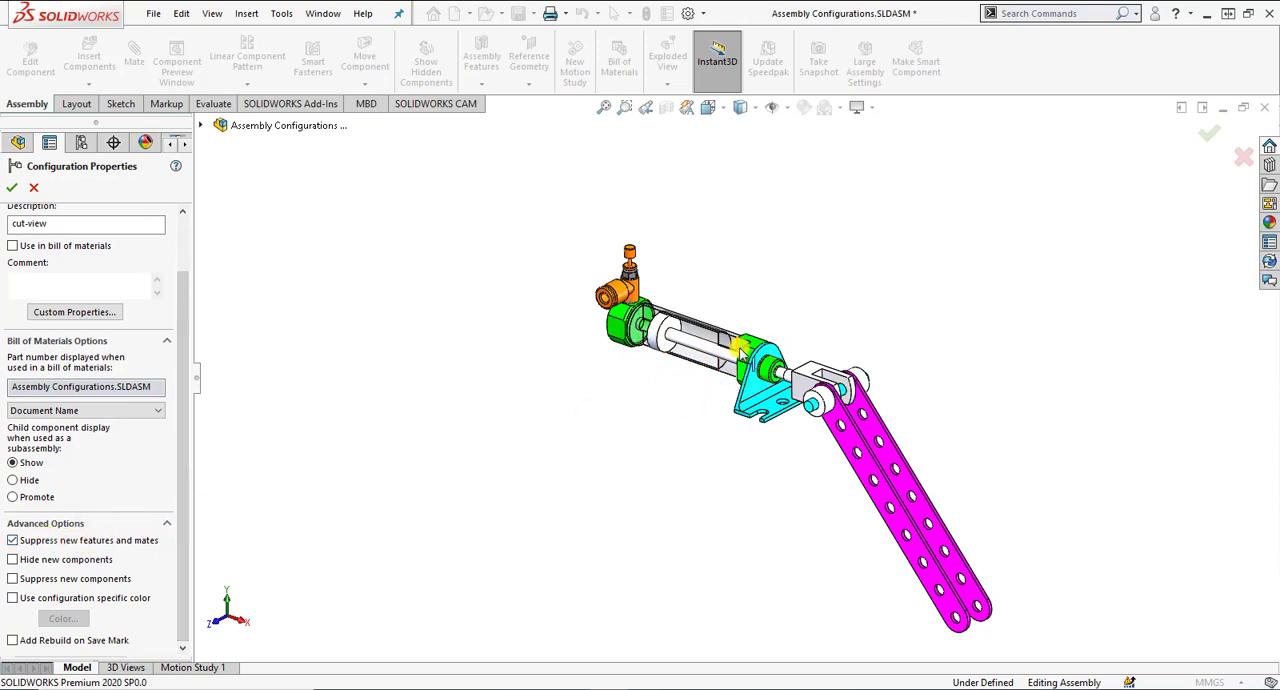
pyautogui.click(11, 187)
# Add a derived configuration named change-view under the cut-view configuration, with new features and mates suppressed.
pyautogui.rightClick(137, 341)
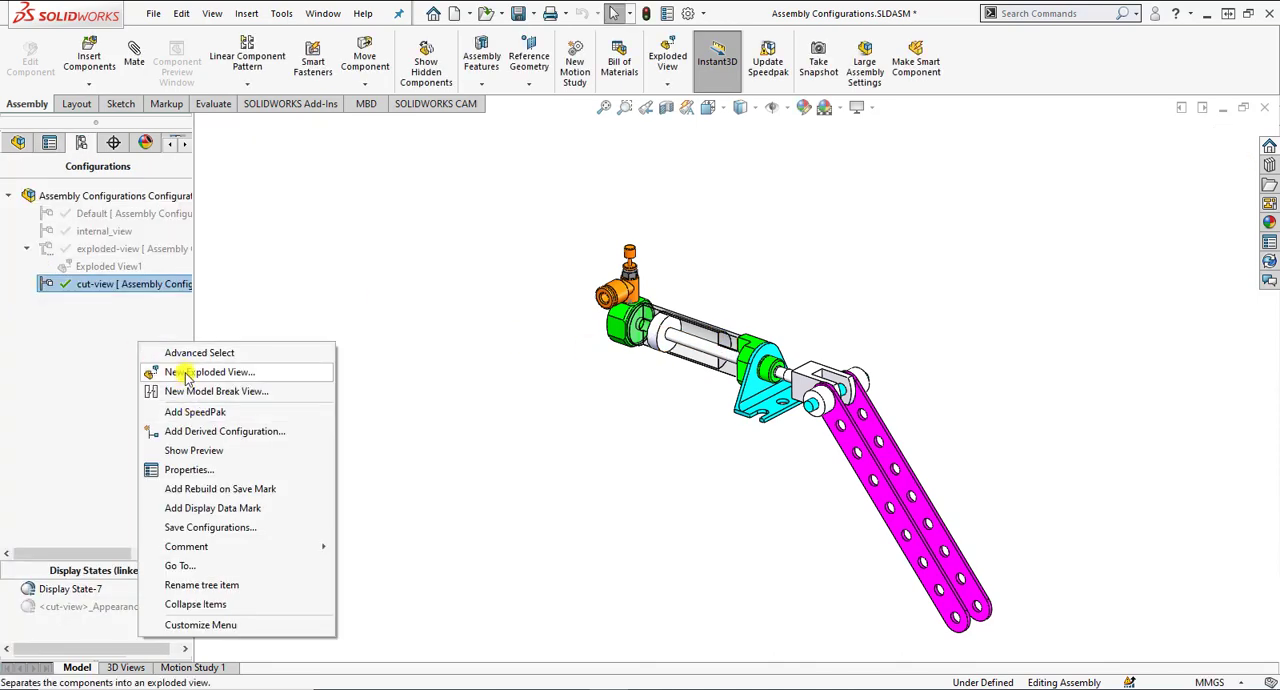
pyautogui.click(190, 433)
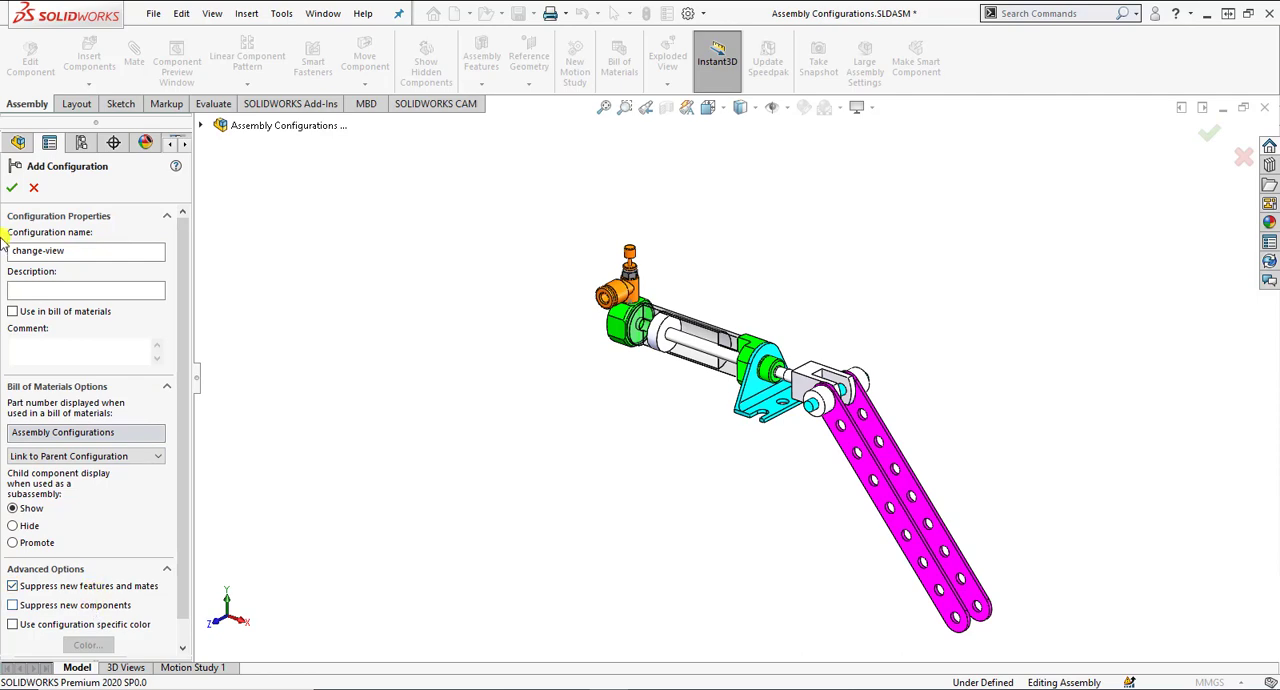
pyautogui.click(12, 189)
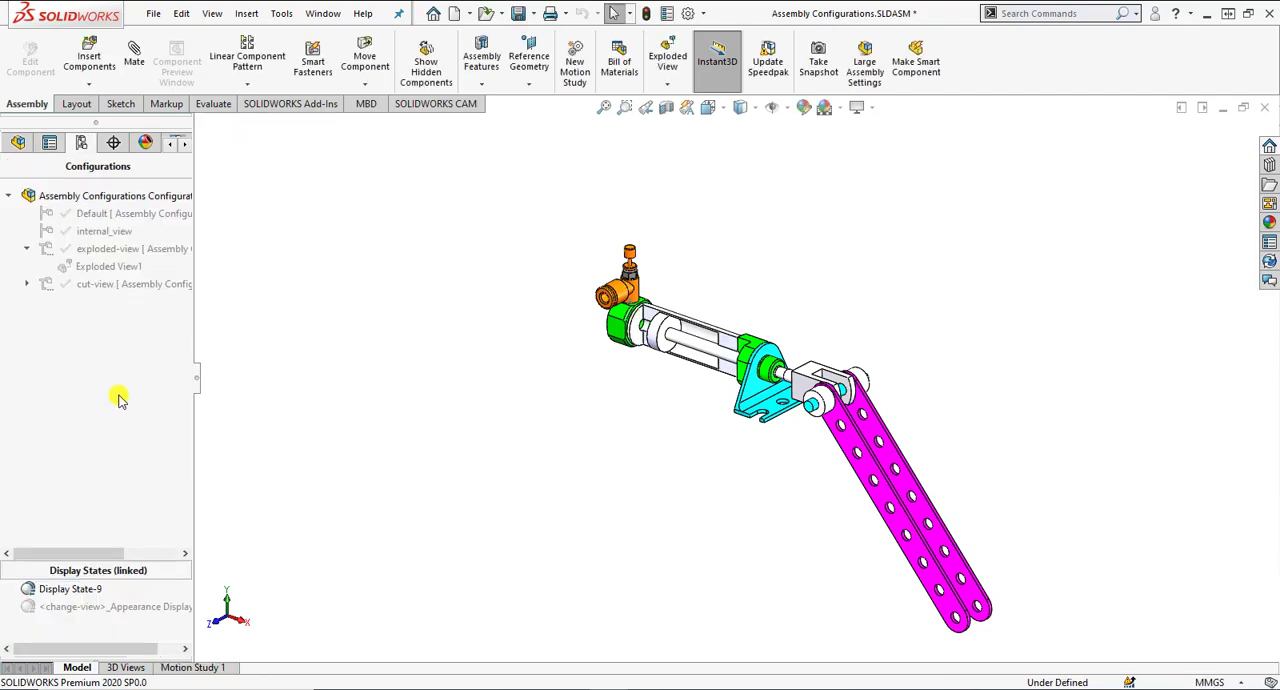
# Add a top-level configuration named new-view to the assembly, with new features and mates suppressed.
pyautogui.rightClick(118, 342)
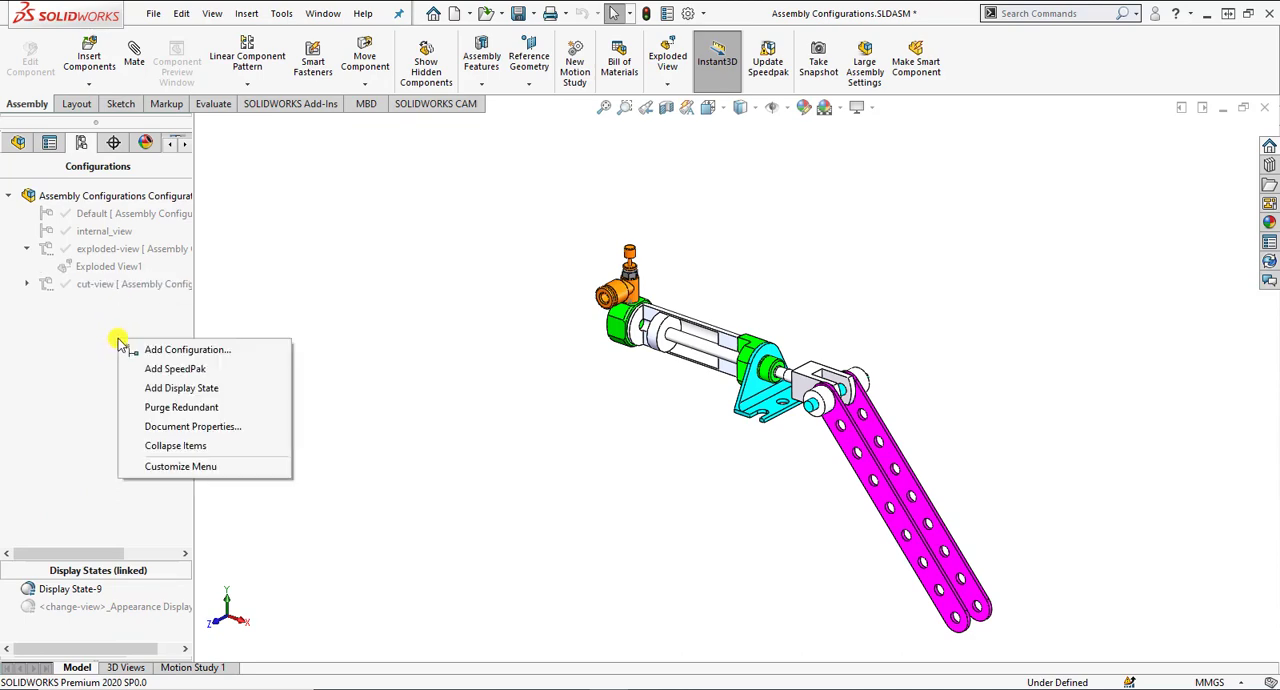
pyautogui.click(145, 349)
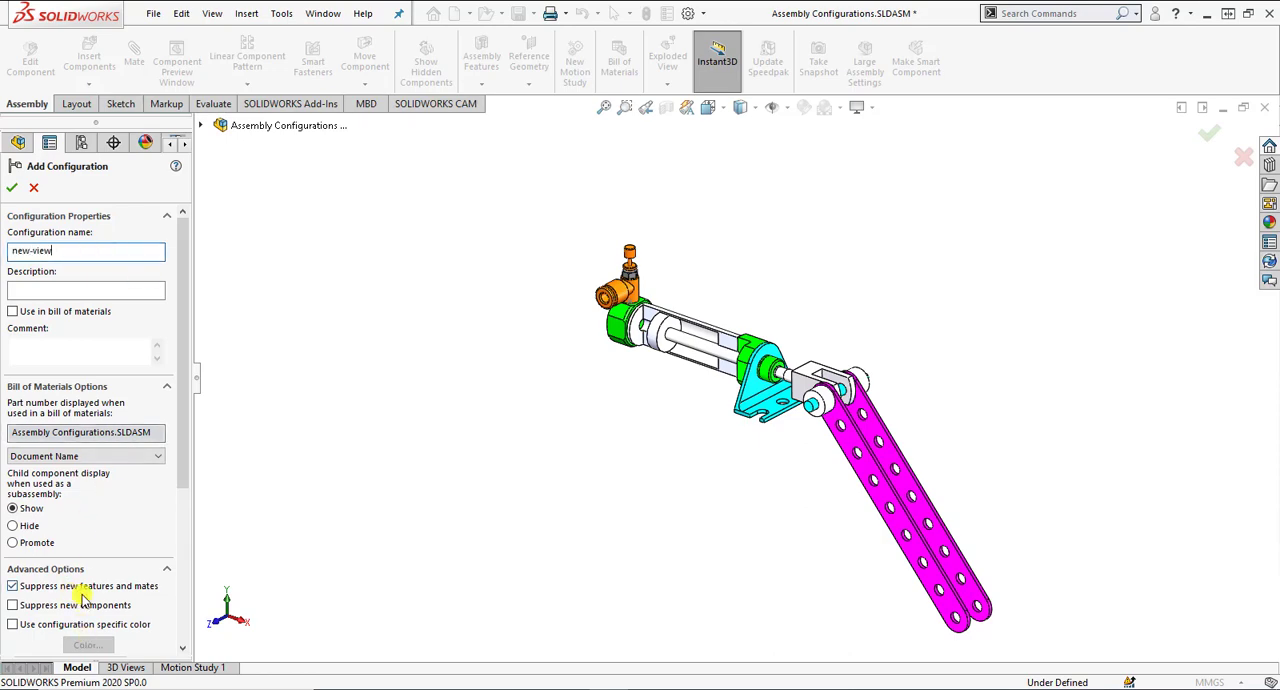
pyautogui.write('new-view')
pyautogui.click(12, 187)
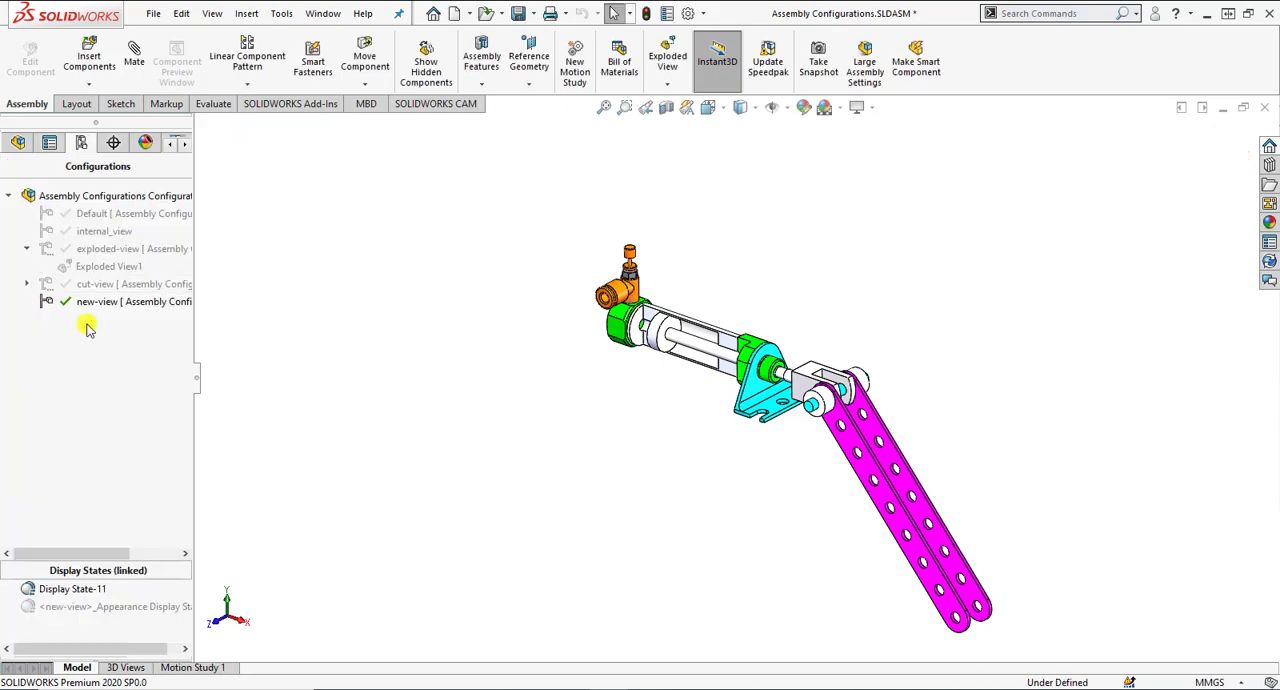
# Examine the cut faces and interior of the air cylinder in the new-view configuration.
pyautogui.scroll(-5, 726, 350)
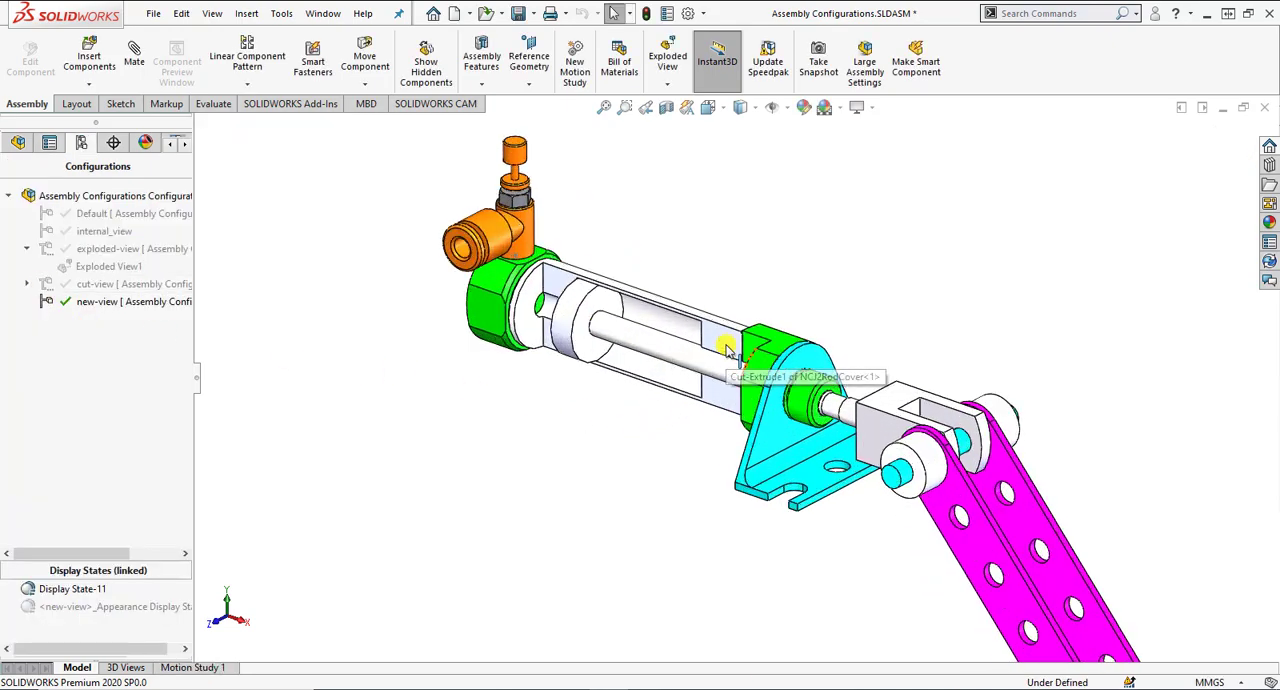
pyautogui.click(726, 347)
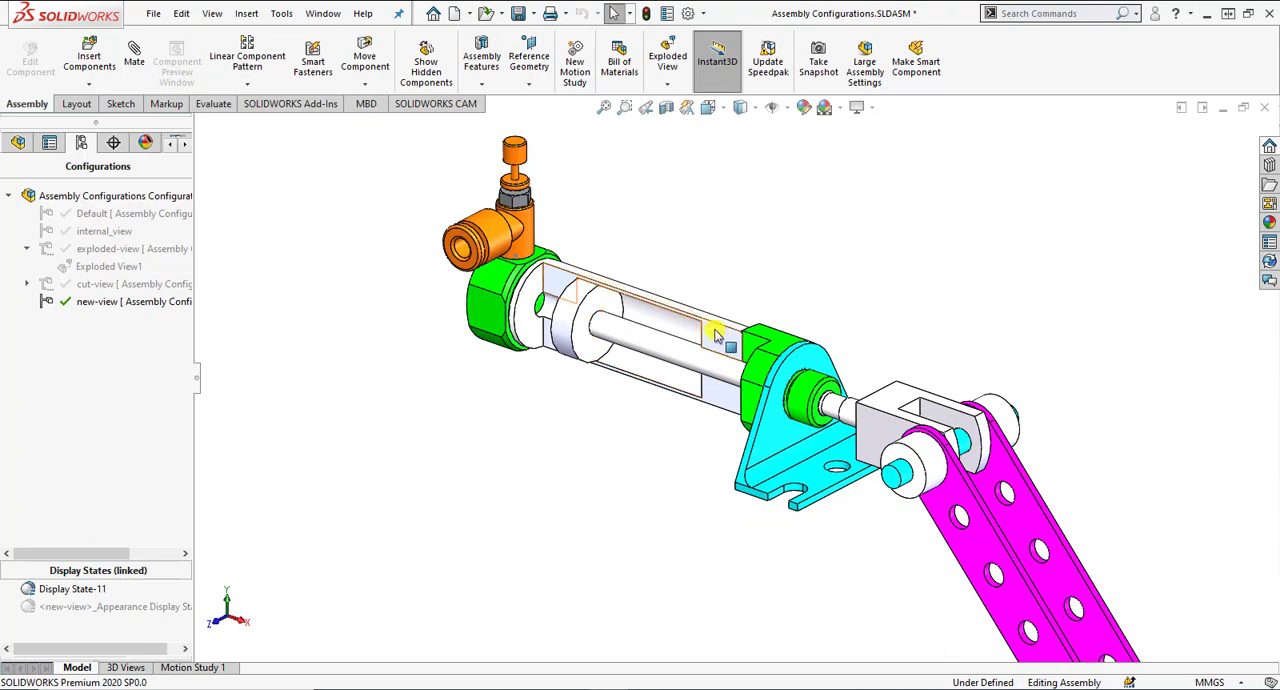
pyautogui.click(640, 451)
pyautogui.scroll(2, 735, 432)
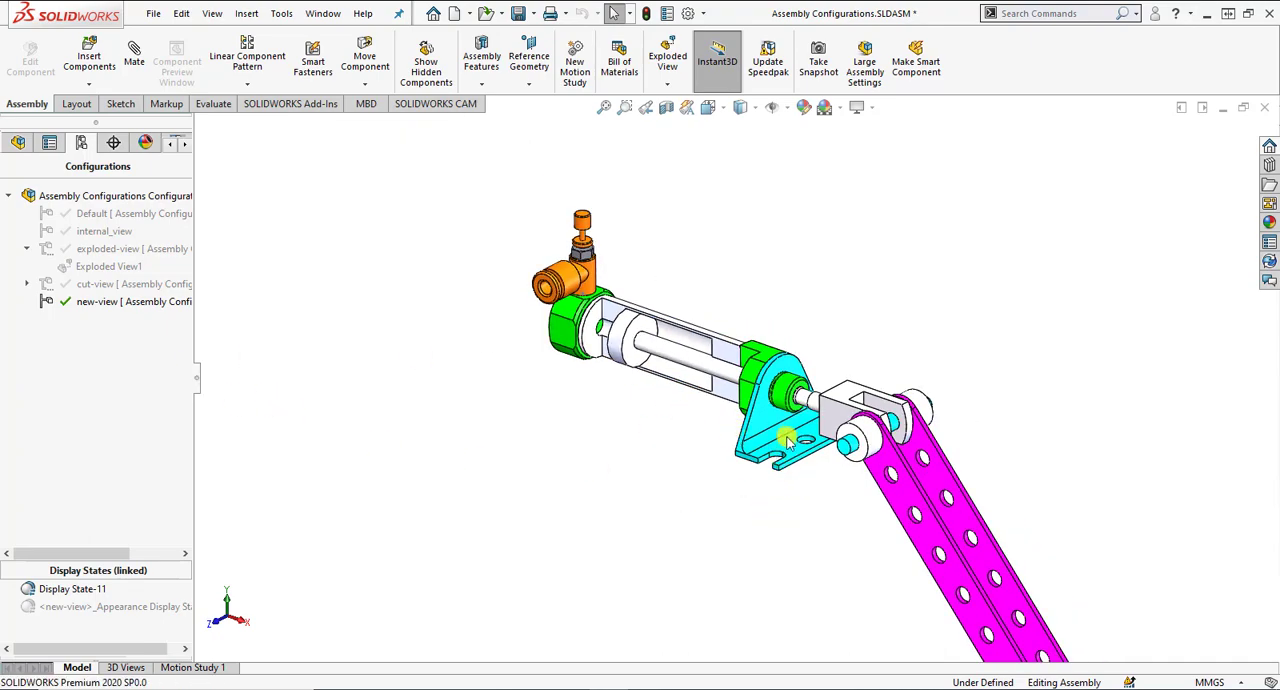
pyautogui.scroll(2, 775, 460)
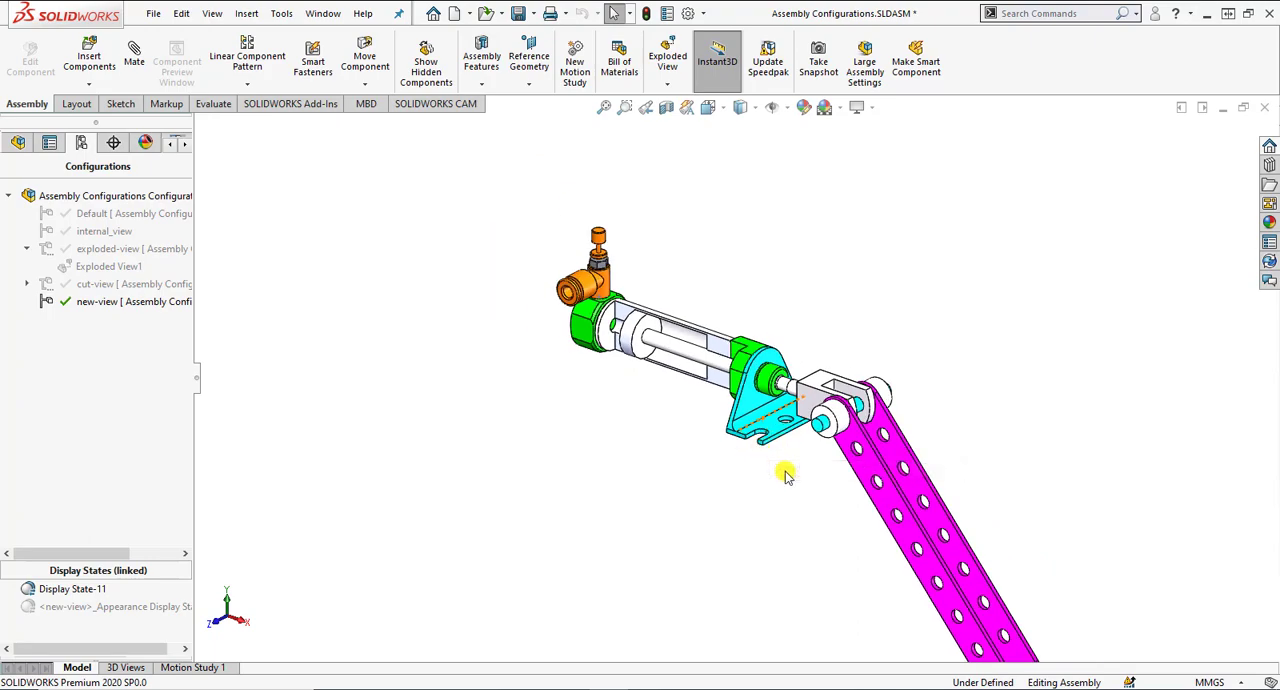
pyautogui.scroll(-2, 800, 445)
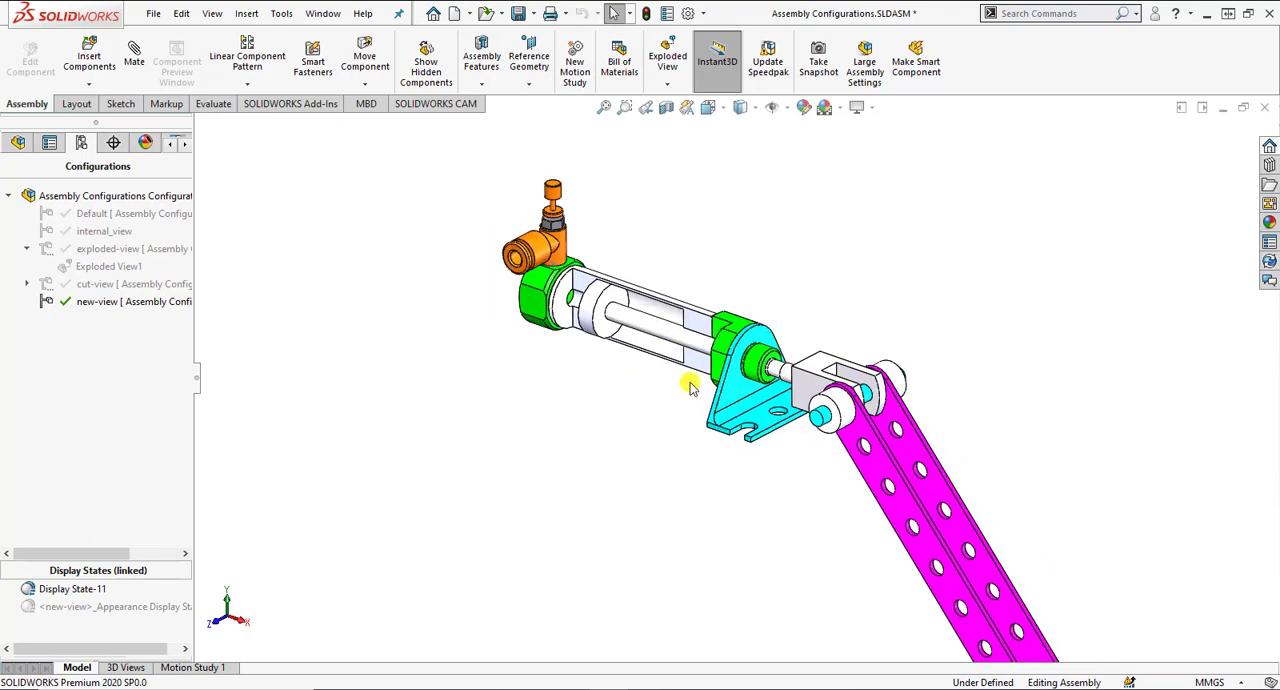
pyautogui.moveTo(692, 388)
pyautogui.mouseDown(button='middle')
pyautogui.moveTo(702, 352)
pyautogui.moveTo(706, 396)
pyautogui.moveTo(696, 390)
pyautogui.mouseUp(button='middle')
pyautogui.scroll(-1, 590, 315)
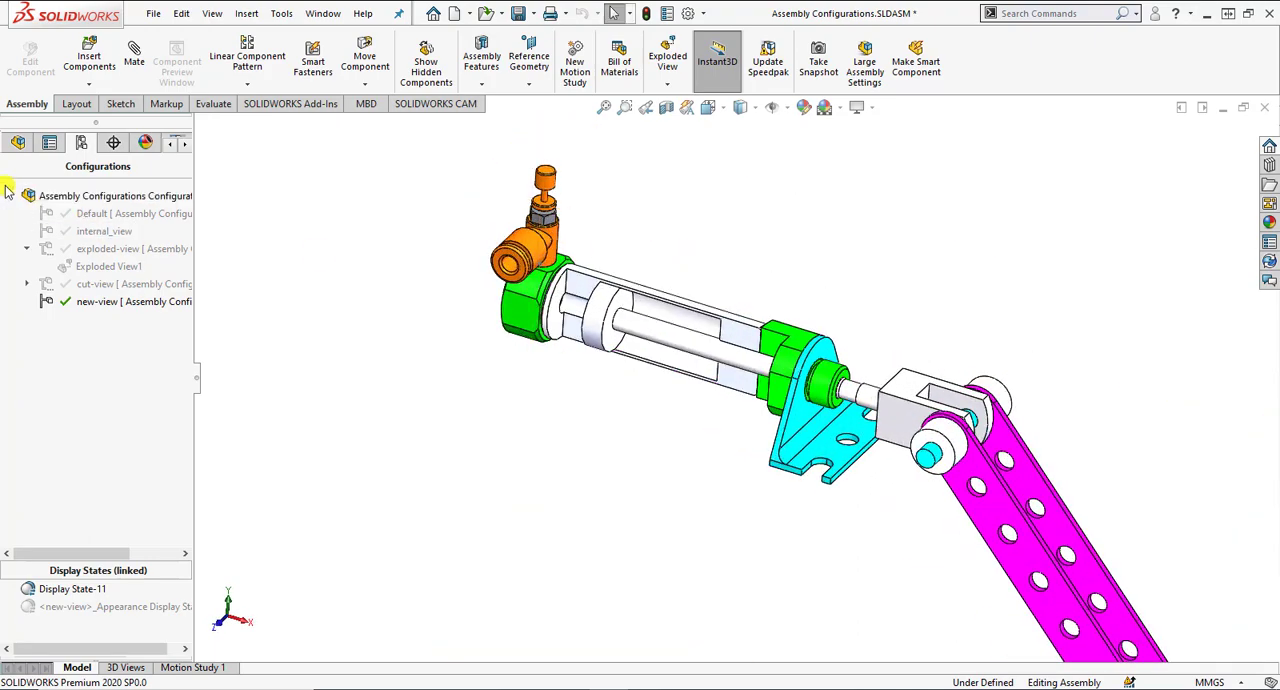
# Suppress the assembly's Cut-Extrude1 feature in new-view and return to the configuration list.
pyautogui.click(18, 143)
pyautogui.click(75, 448)
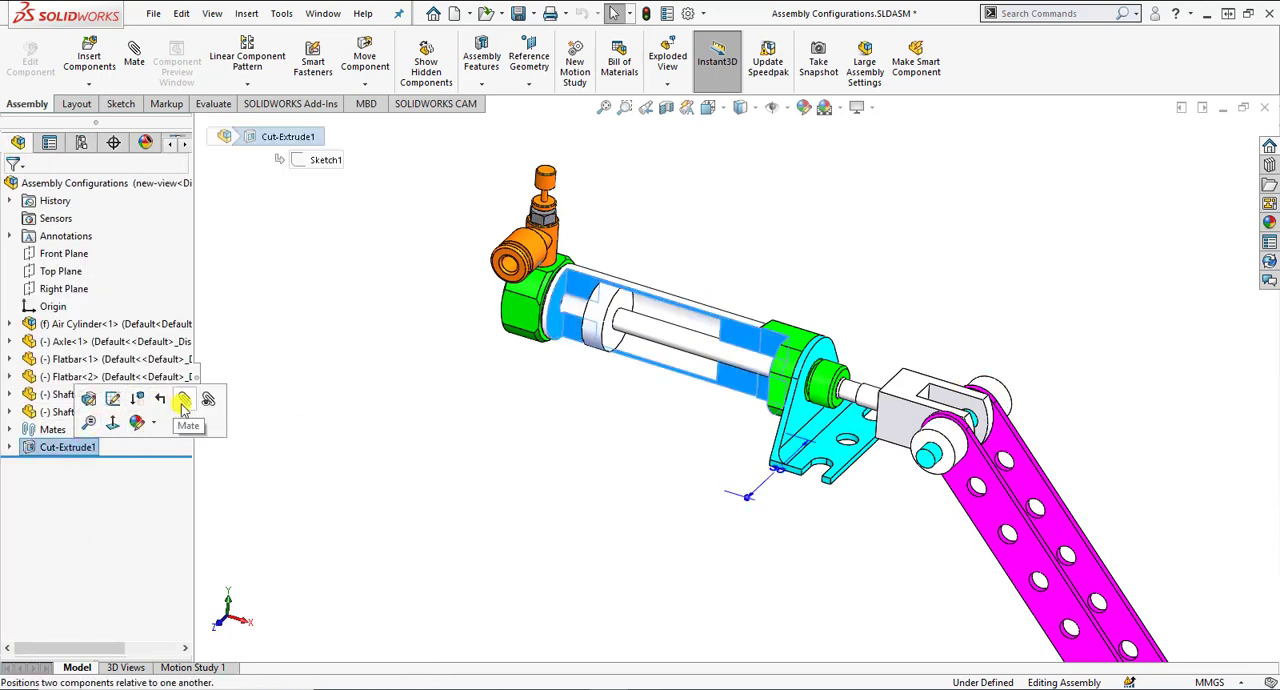
pyautogui.click(137, 399)
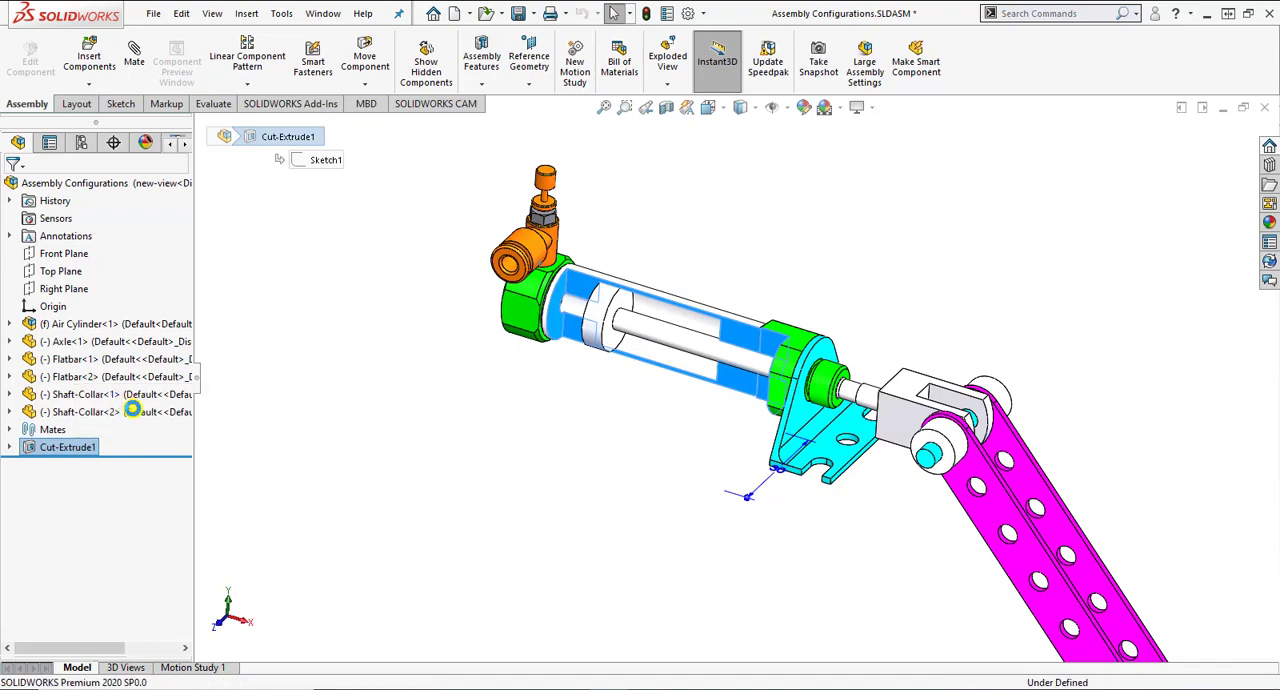
pyautogui.click(82, 144)
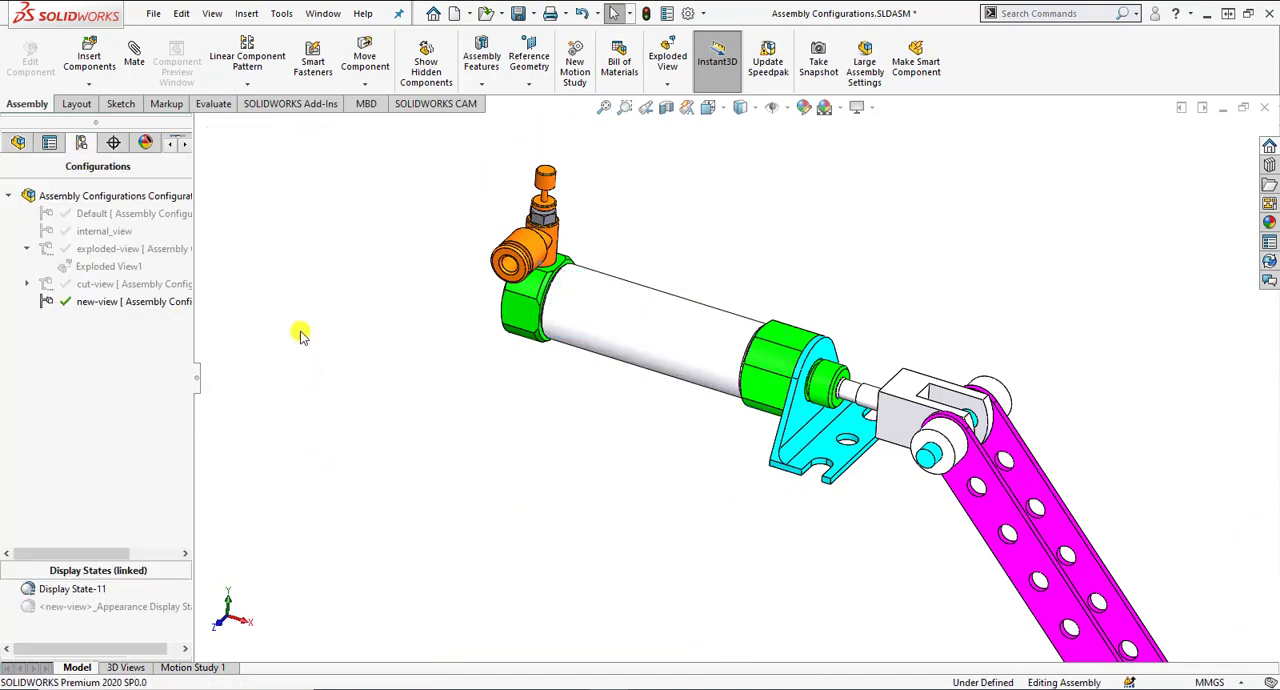
# Apply an orange color to the outer face of the cylinder tube at part document level, and accept the appearance.
pyautogui.click(662, 346)
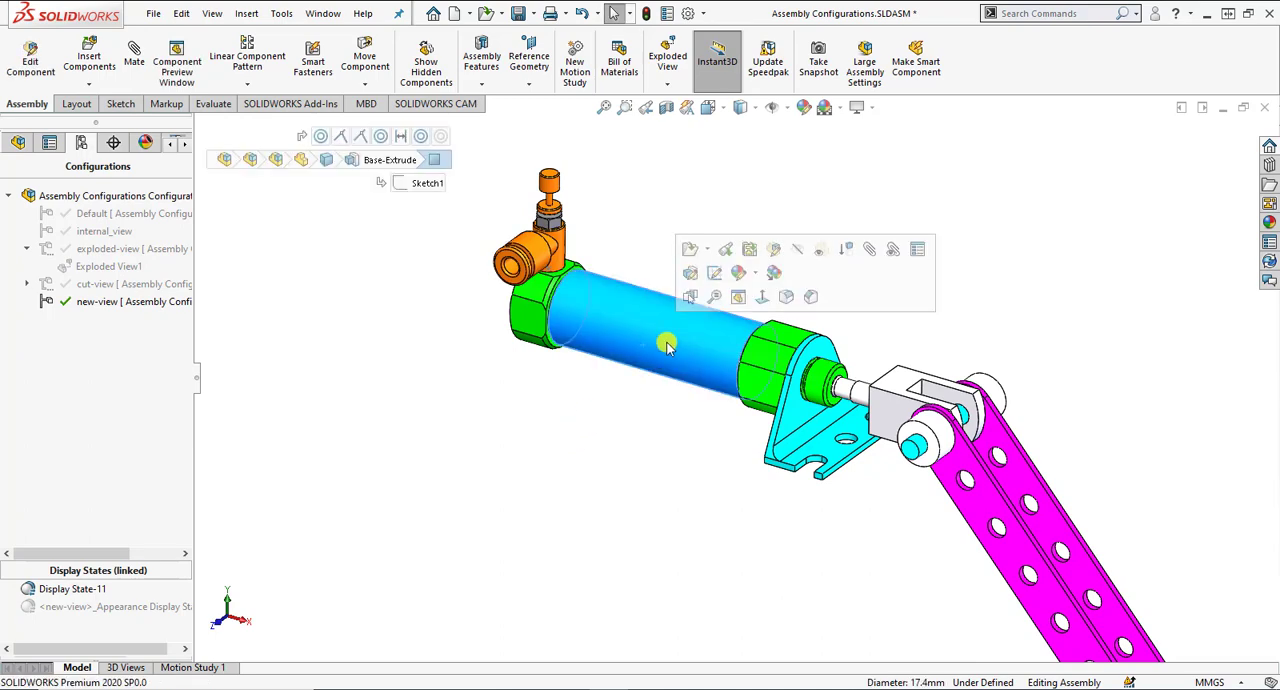
pyautogui.click(754, 276)
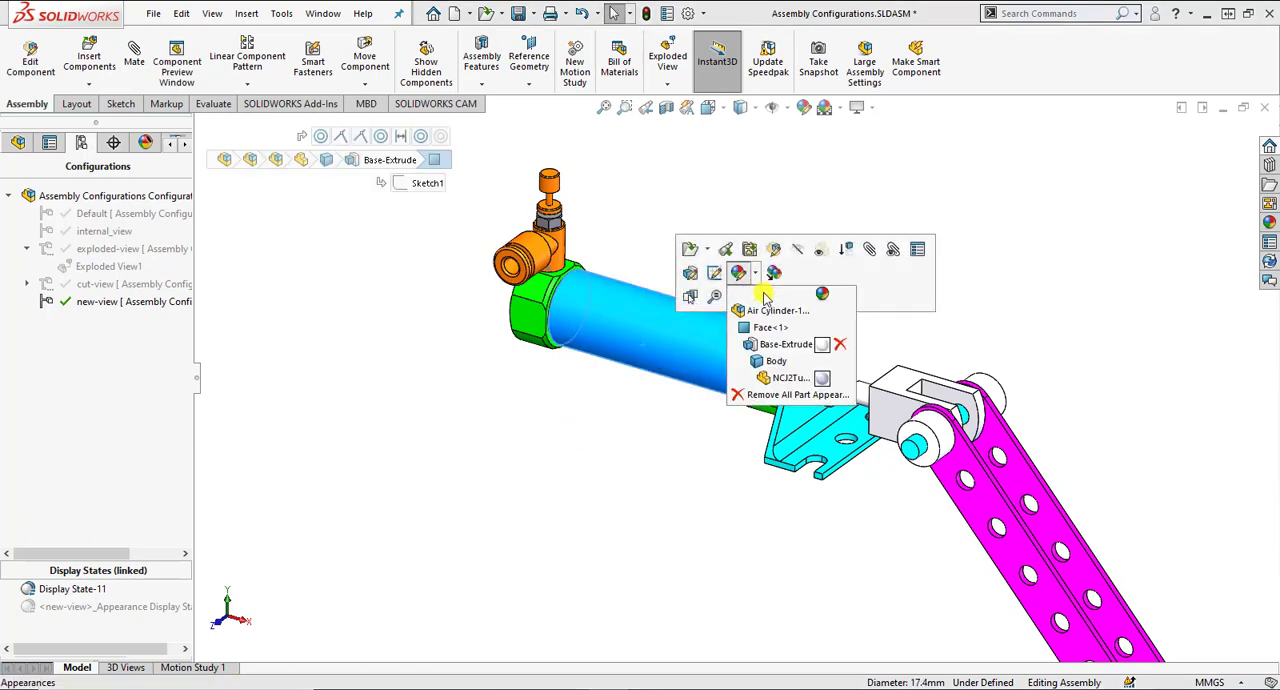
pyautogui.click(822, 379)
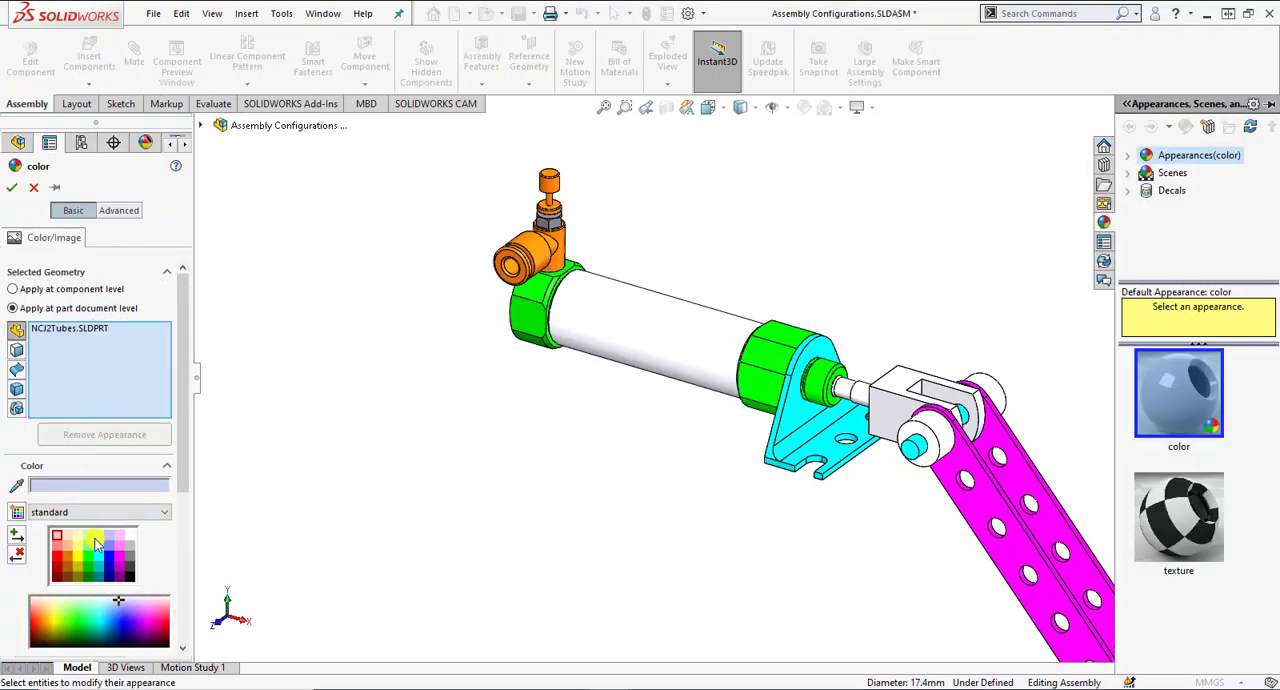
pyautogui.click(82, 557)
pyautogui.click(68, 561)
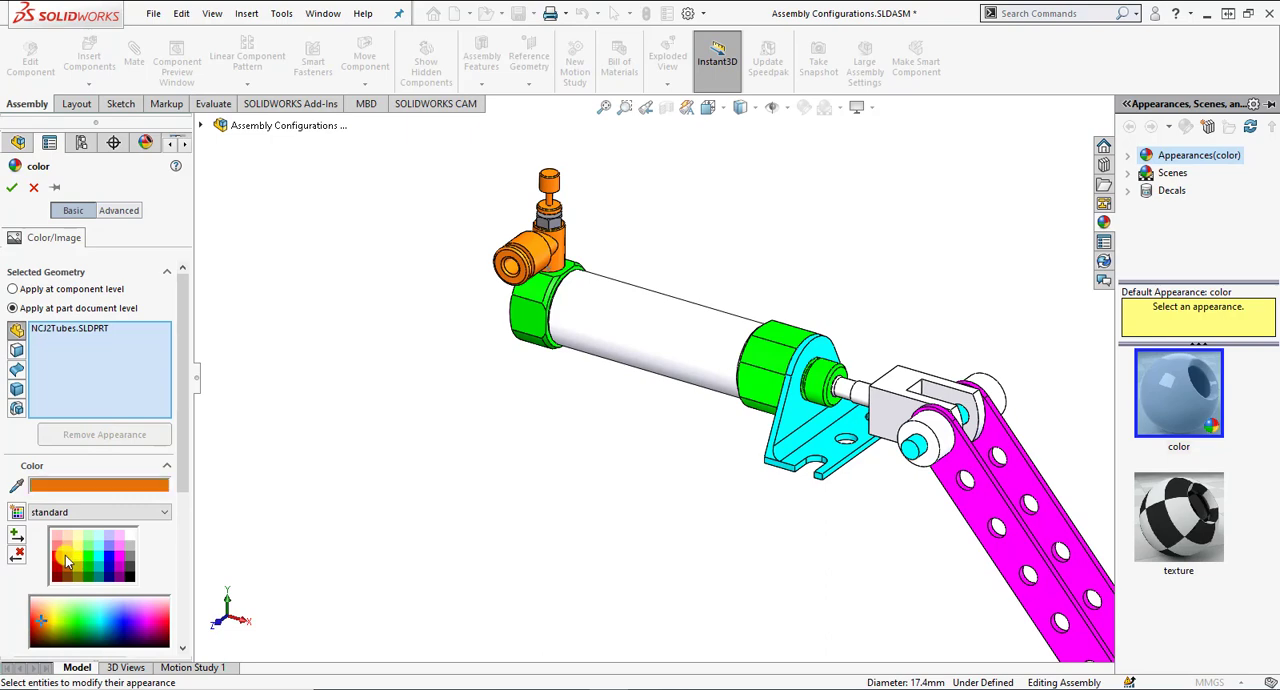
pyautogui.click(617, 331)
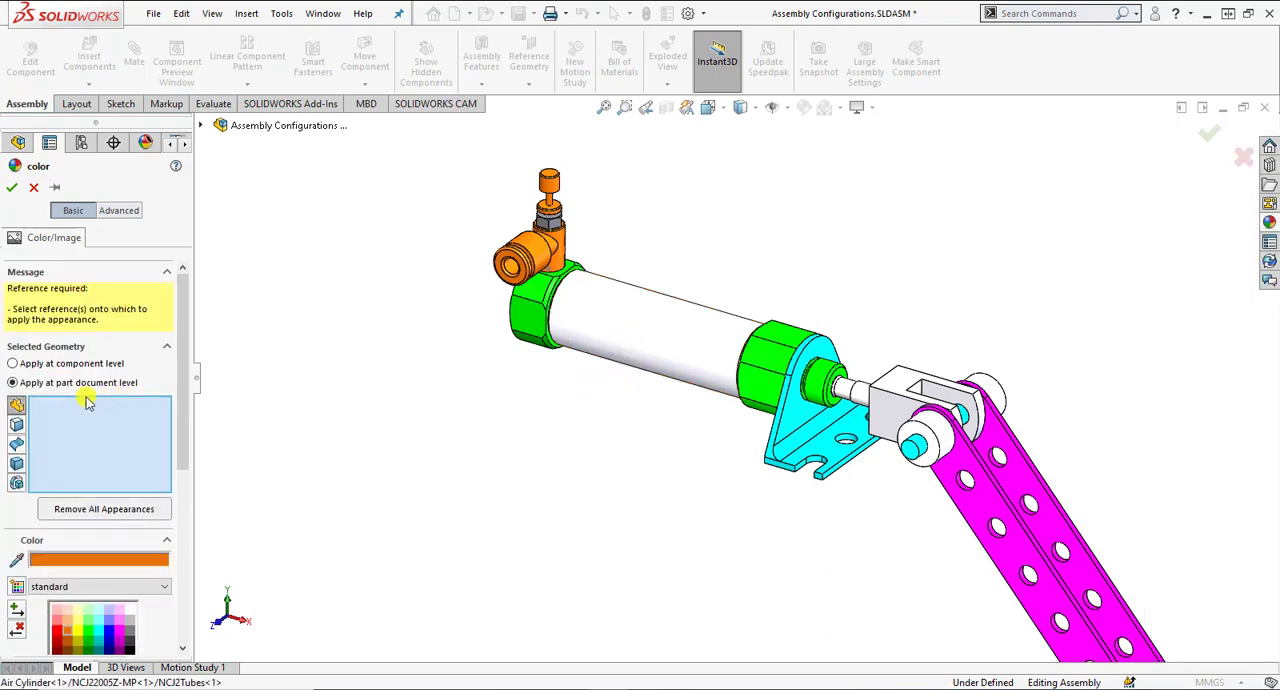
pyautogui.click(677, 346)
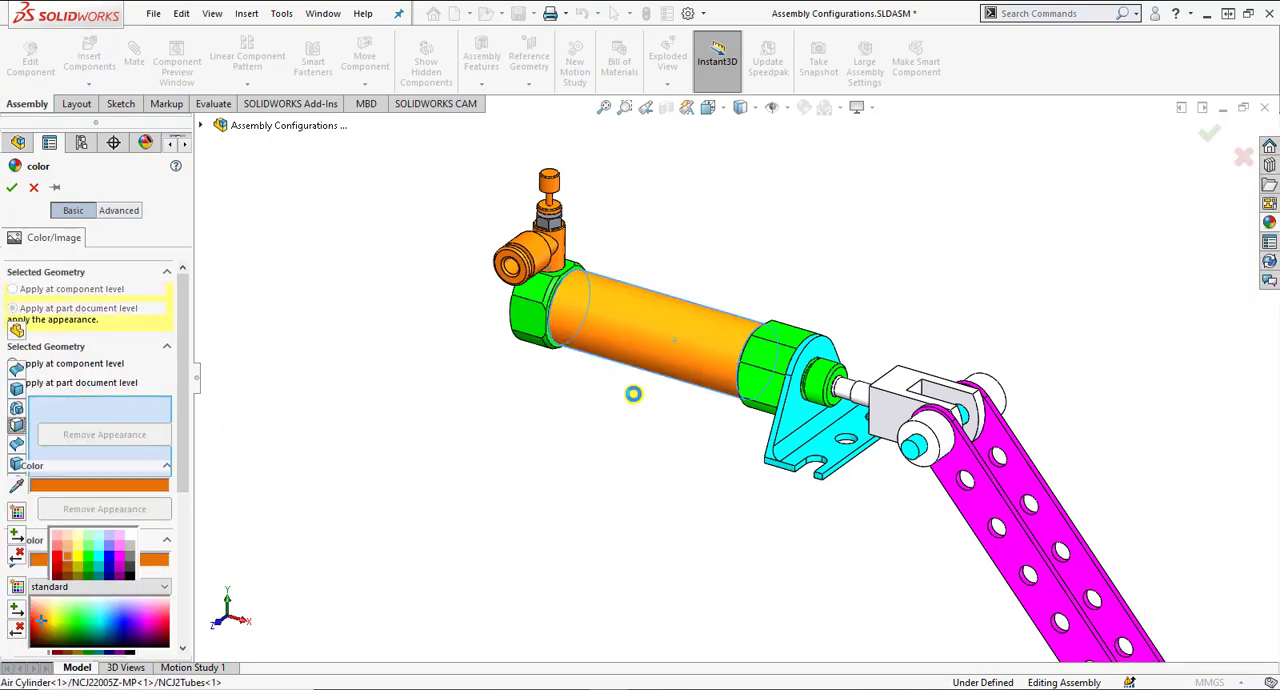
pyautogui.click(11, 187)
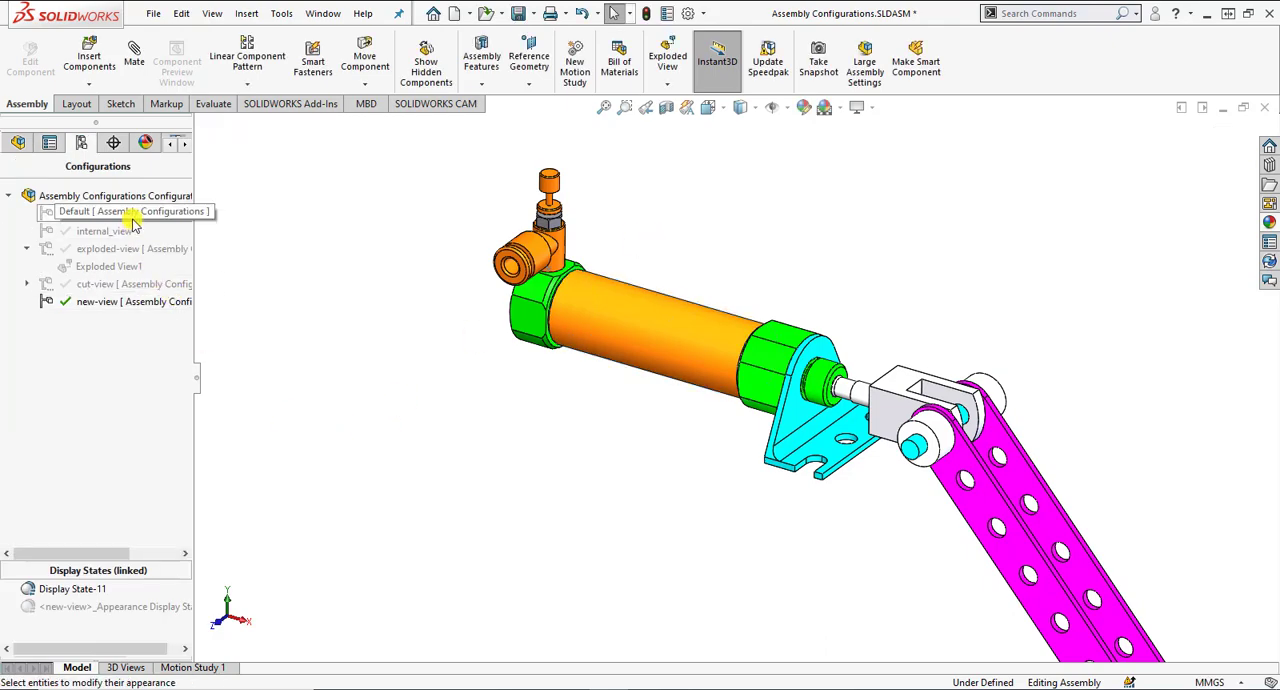
# Activate cut-view and new-view in turn to compare the tube, and check the state of Cut-Extrude1 in new-view.
pyautogui.doubleClick(127, 285)
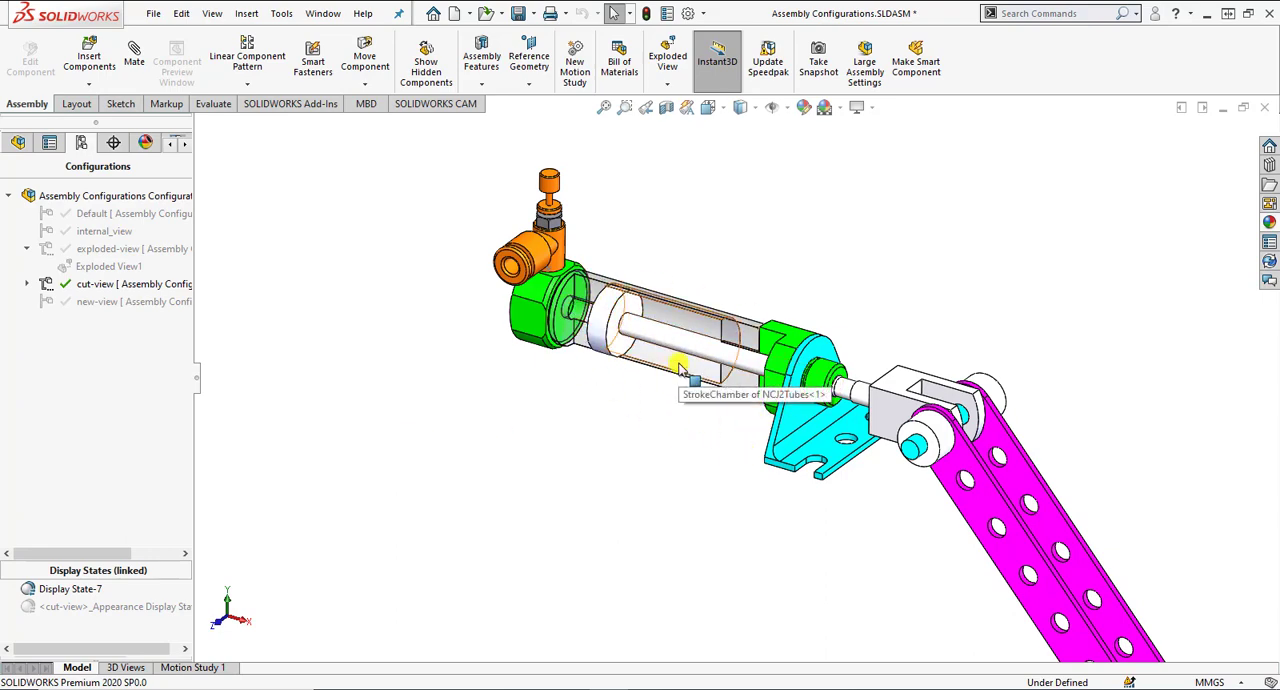
pyautogui.scroll(2, 695, 420)
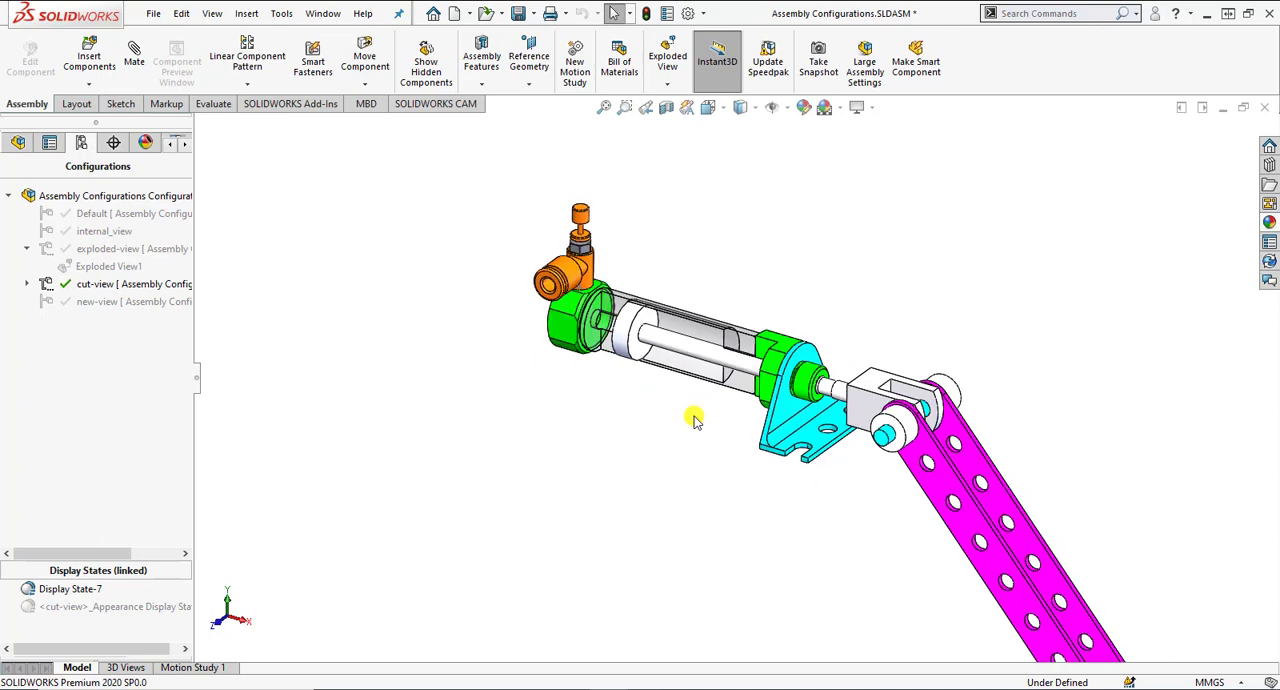
pyautogui.doubleClick(156, 305)
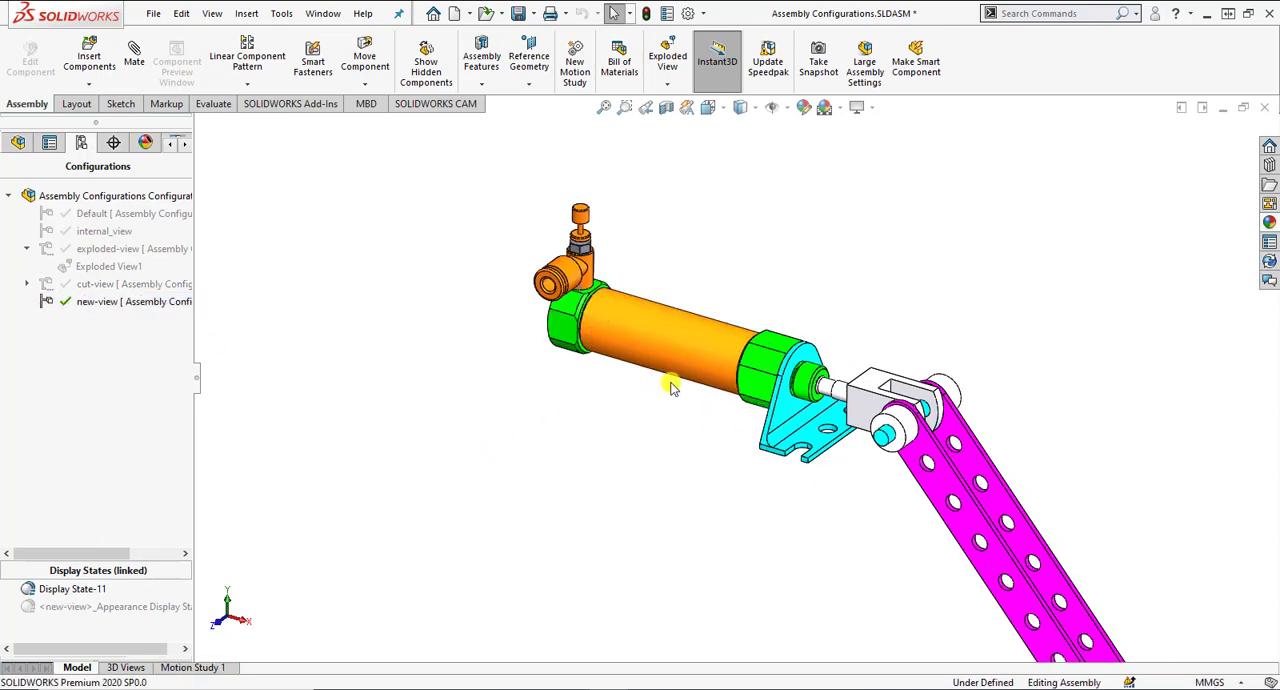
pyautogui.moveTo(645, 338)
pyautogui.mouseDown(button='middle')
pyautogui.moveTo(737, 295)
pyautogui.moveTo(650, 341)
pyautogui.moveTo(615, 309)
pyautogui.moveTo(636, 334)
pyautogui.mouseUp(button='middle')
pyautogui.click(18, 143)
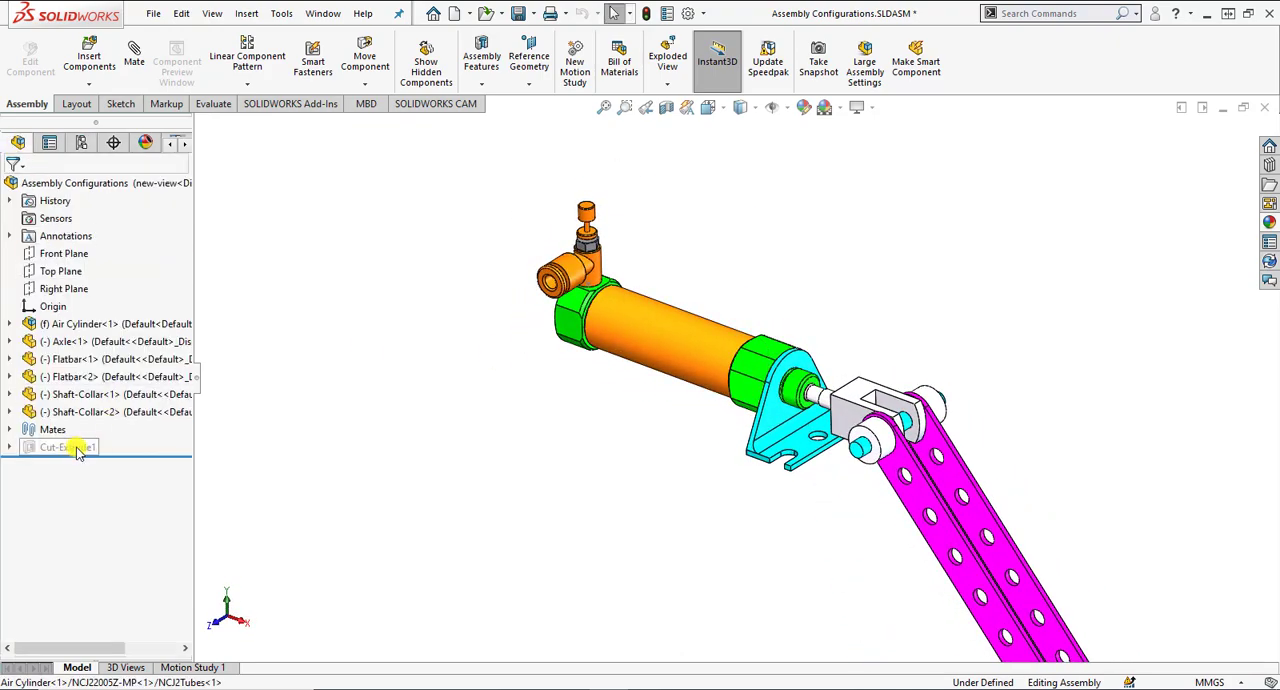
pyautogui.click(81, 143)
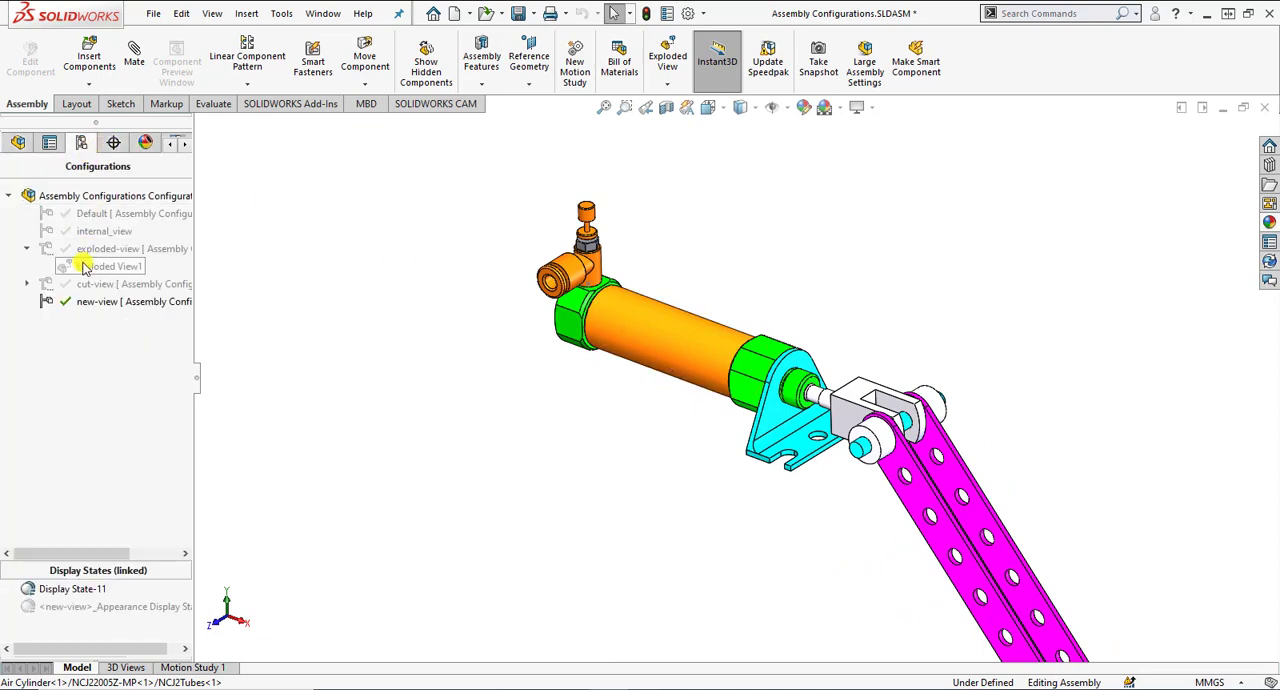
# Activate Default, internal_view, exploded-view and cut-view in turn to compare the cylinder, and return to Default.
pyautogui.doubleClick(98, 215)
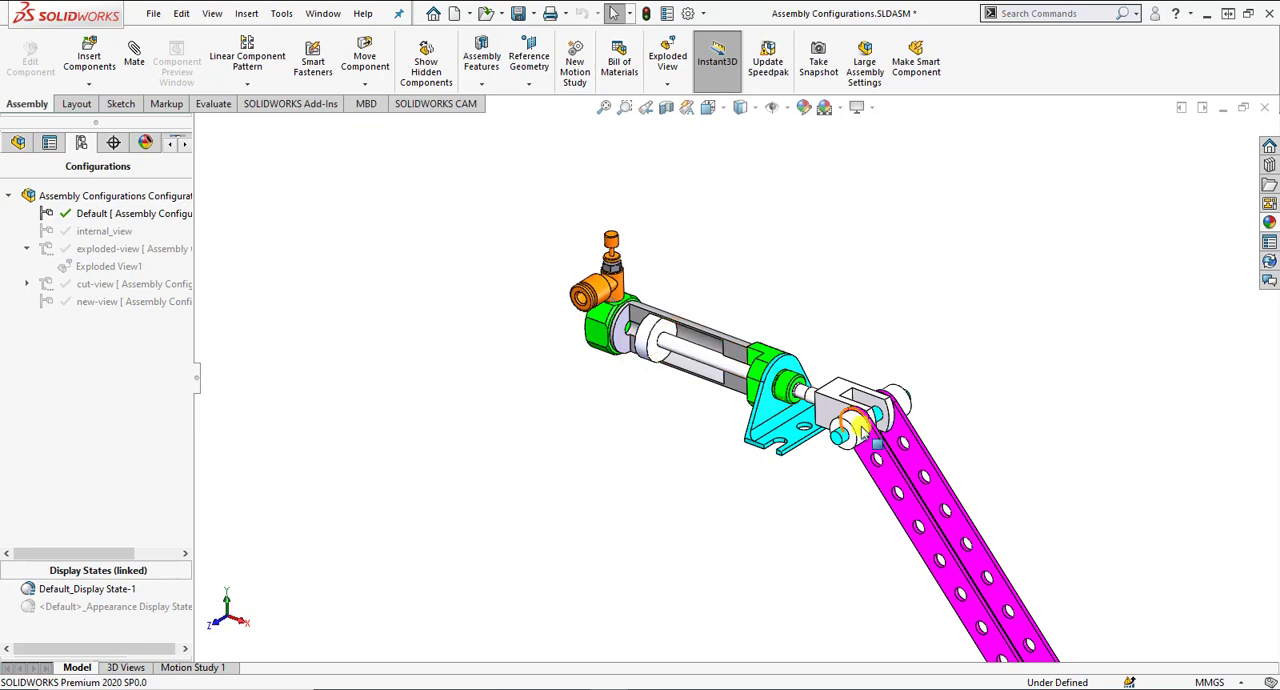
pyautogui.doubleClick(99, 233)
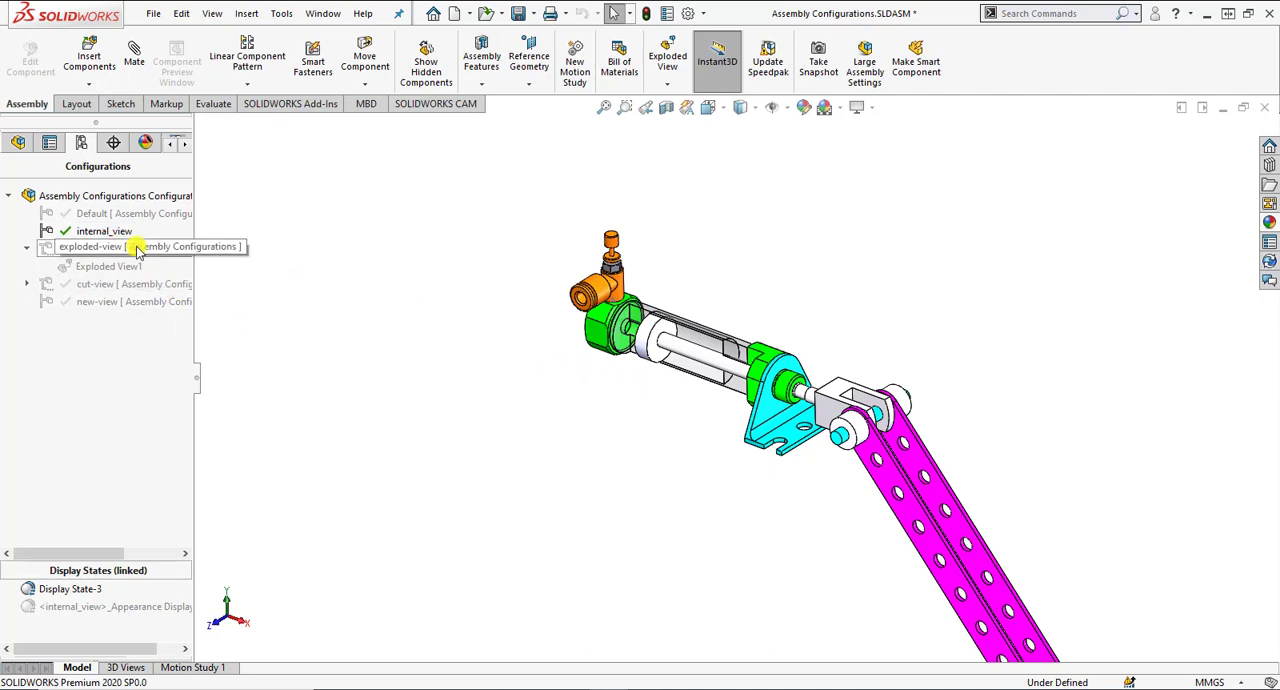
pyautogui.click(100, 248)
pyautogui.doubleClick(122, 284)
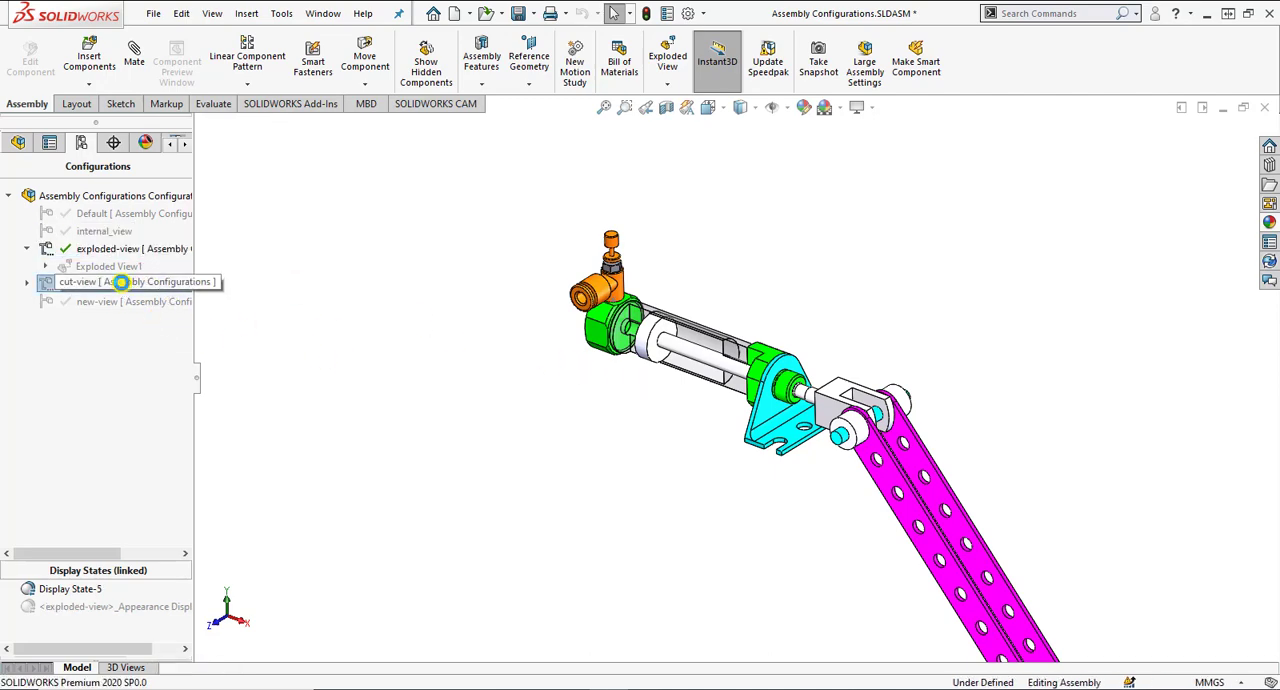
pyautogui.doubleClick(137, 213)
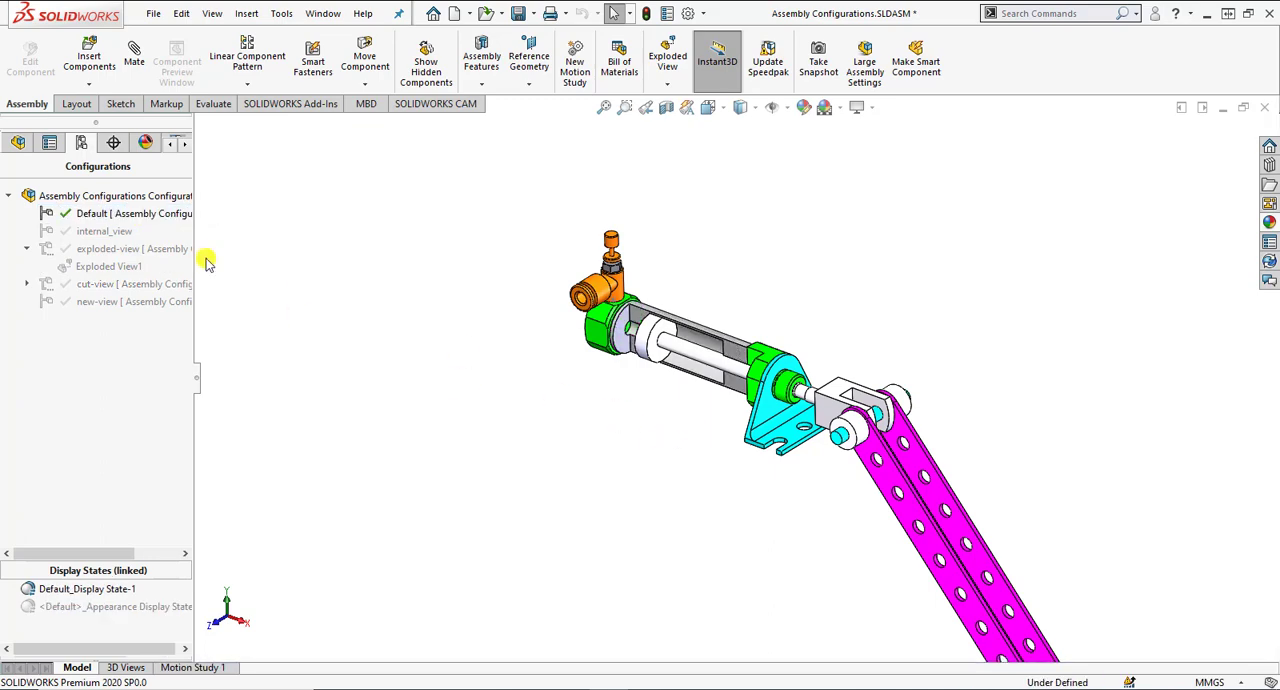
# Review the Default configuration's properties and advanced options, close them, and inspect the whole assembly.
pyautogui.rightClick(105, 213)
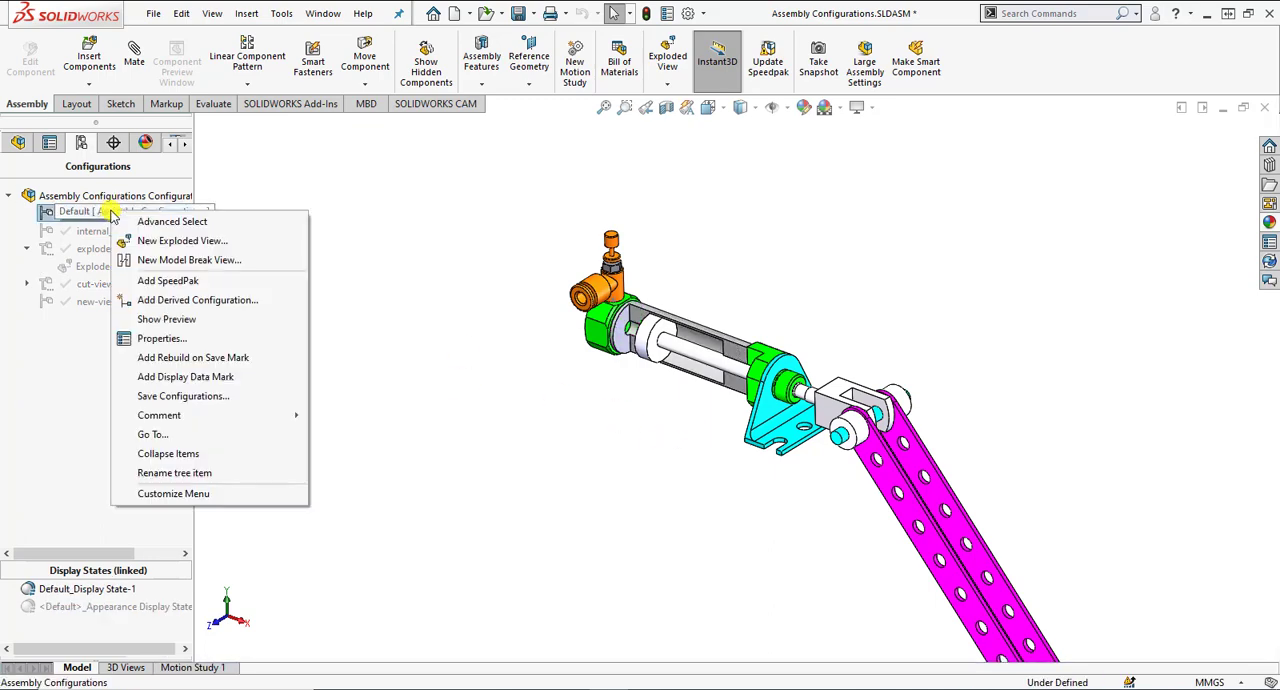
pyautogui.click(150, 338)
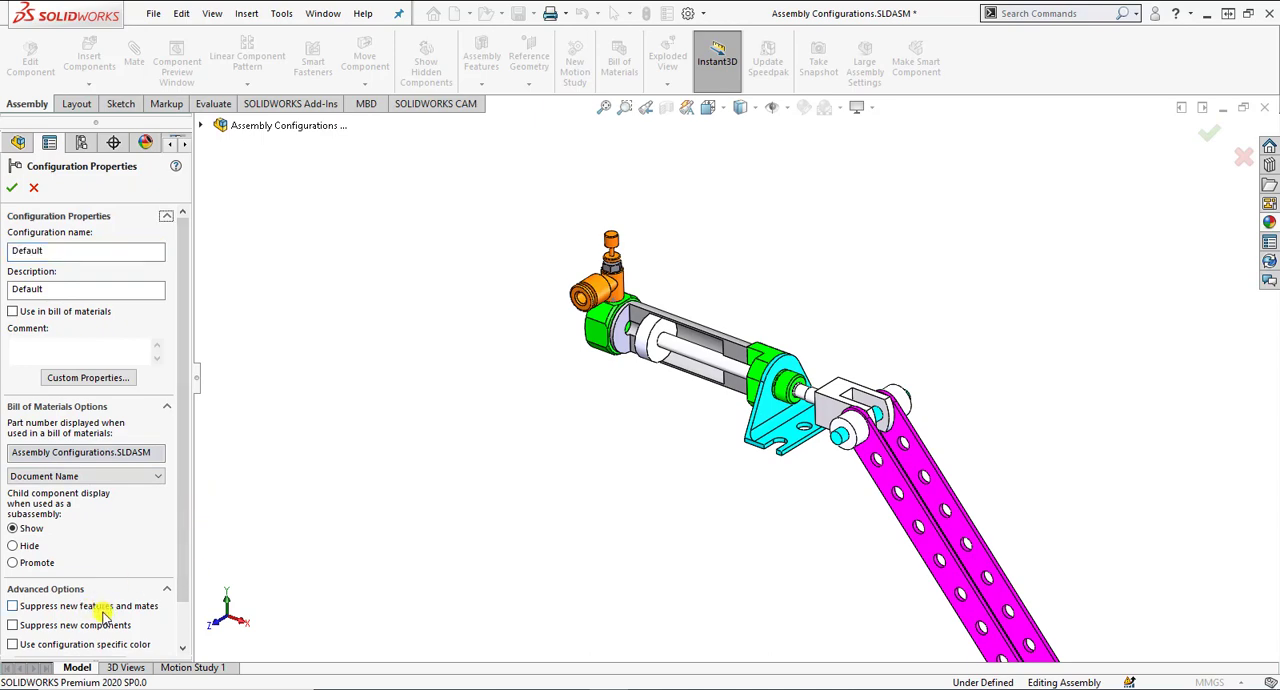
pyautogui.click(13, 188)
pyautogui.scroll(2, 574, 474)
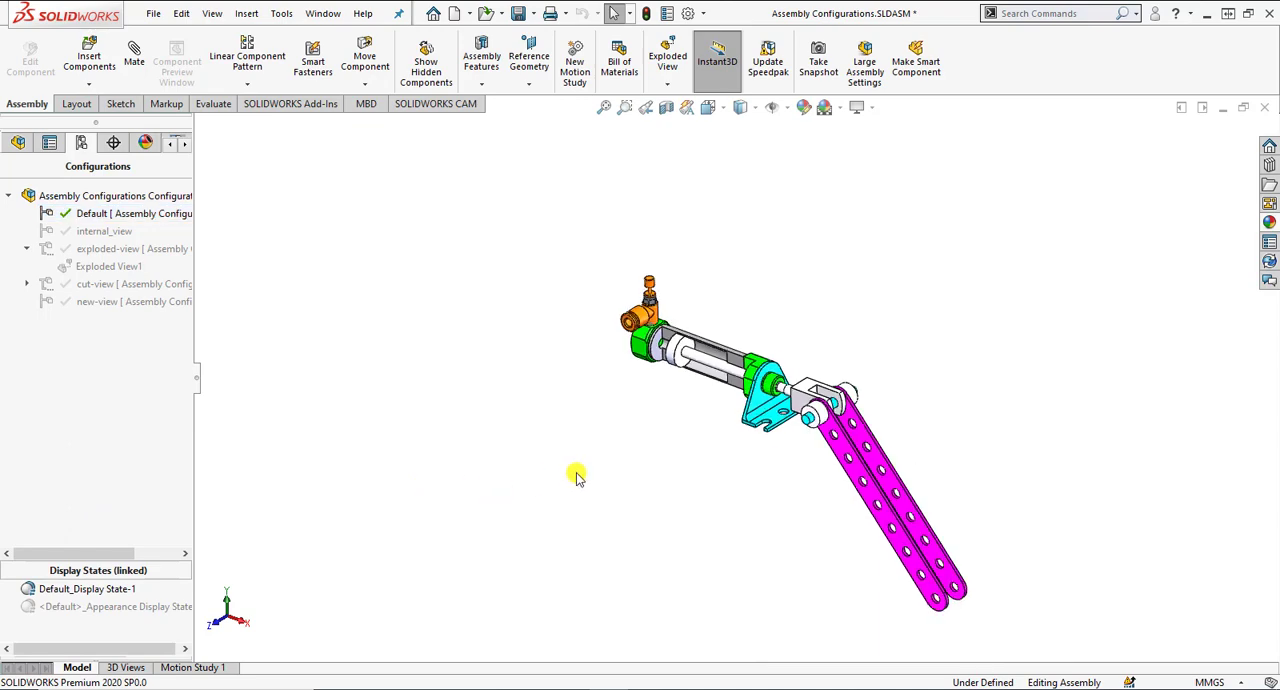
pyautogui.scroll(-2, 720, 453)
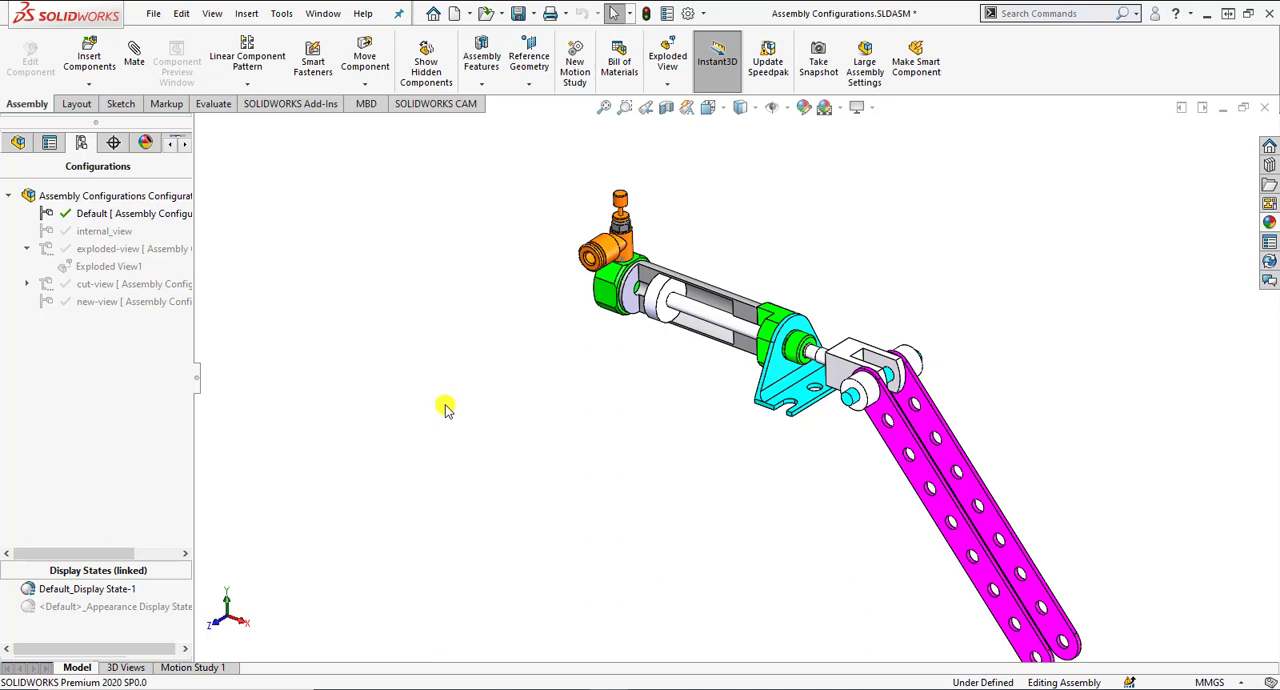
# Activate new-view, cut-view and new-view again to compare the cylinder tube.
pyautogui.doubleClick(160, 301)
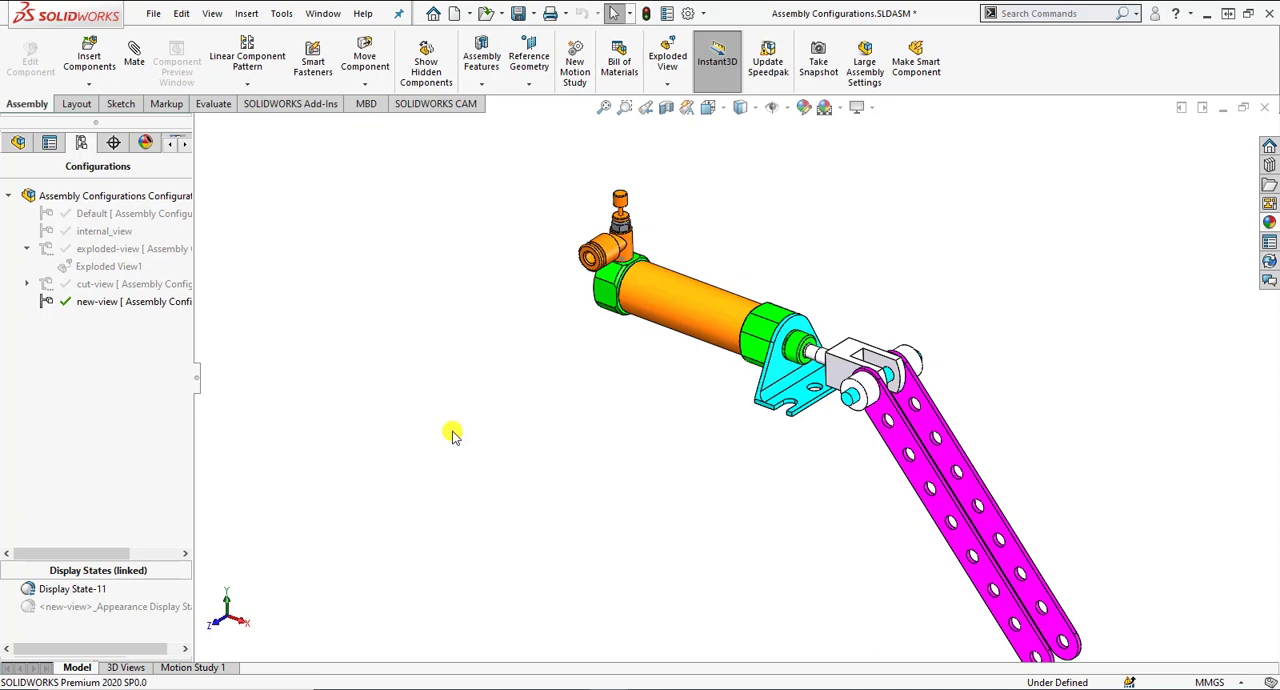
pyautogui.doubleClick(128, 286)
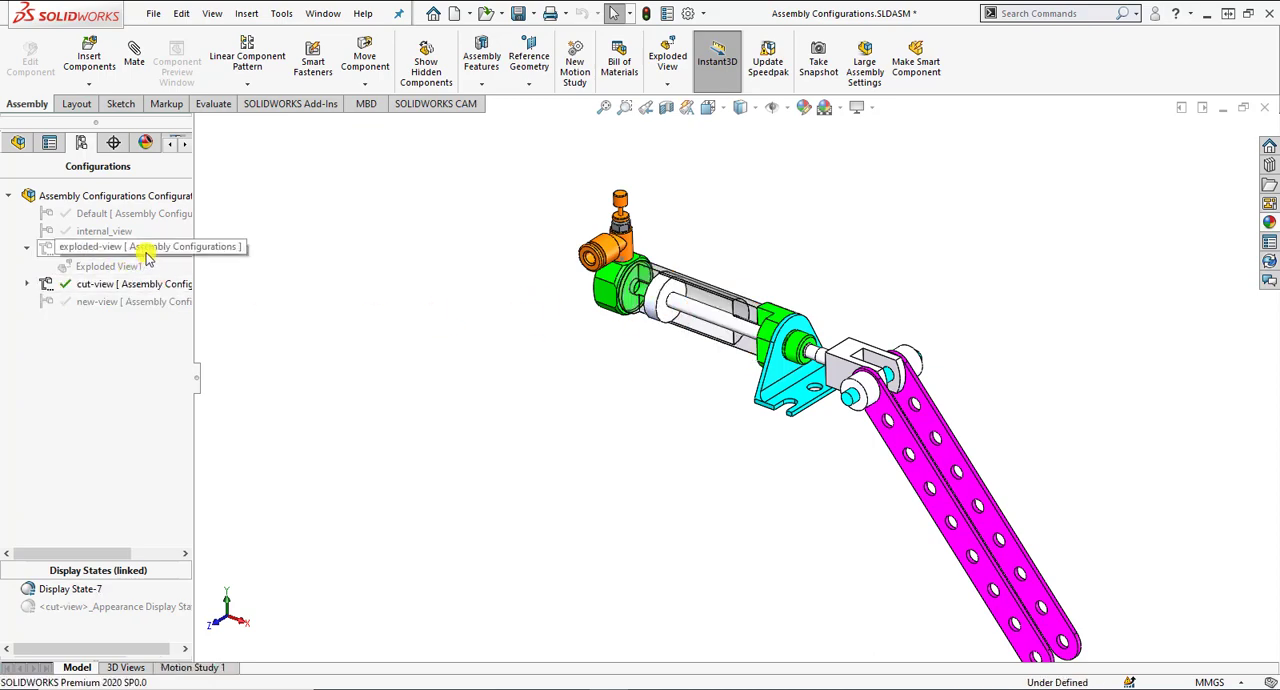
pyautogui.doubleClick(75, 301)
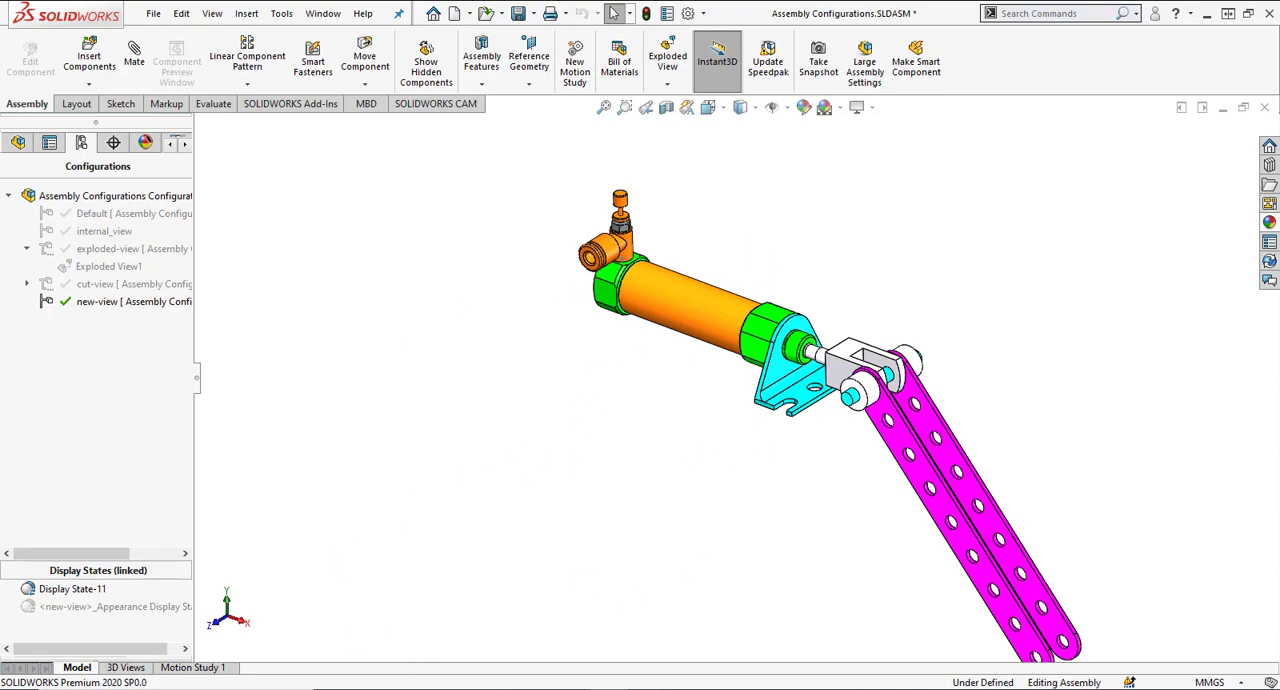
# Close the Assembly Configurations document without saving and open Assembly Configurations End2.
pyautogui.click(1264, 107)
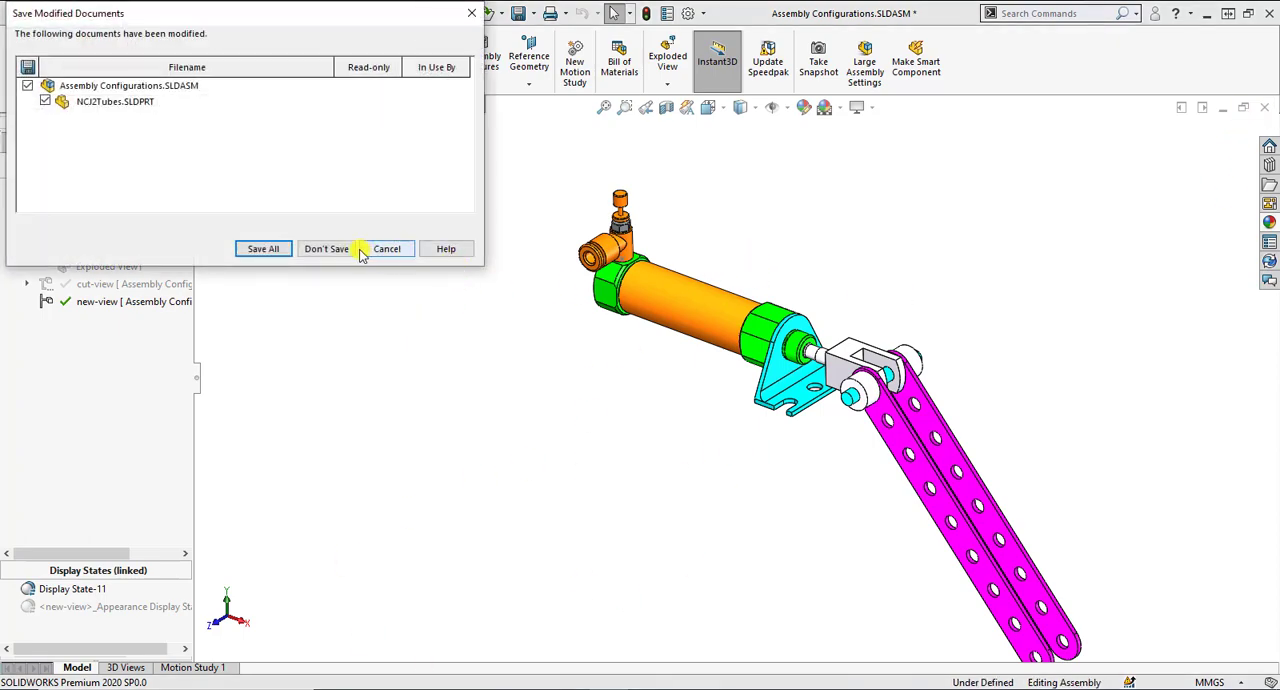
pyautogui.click(328, 249)
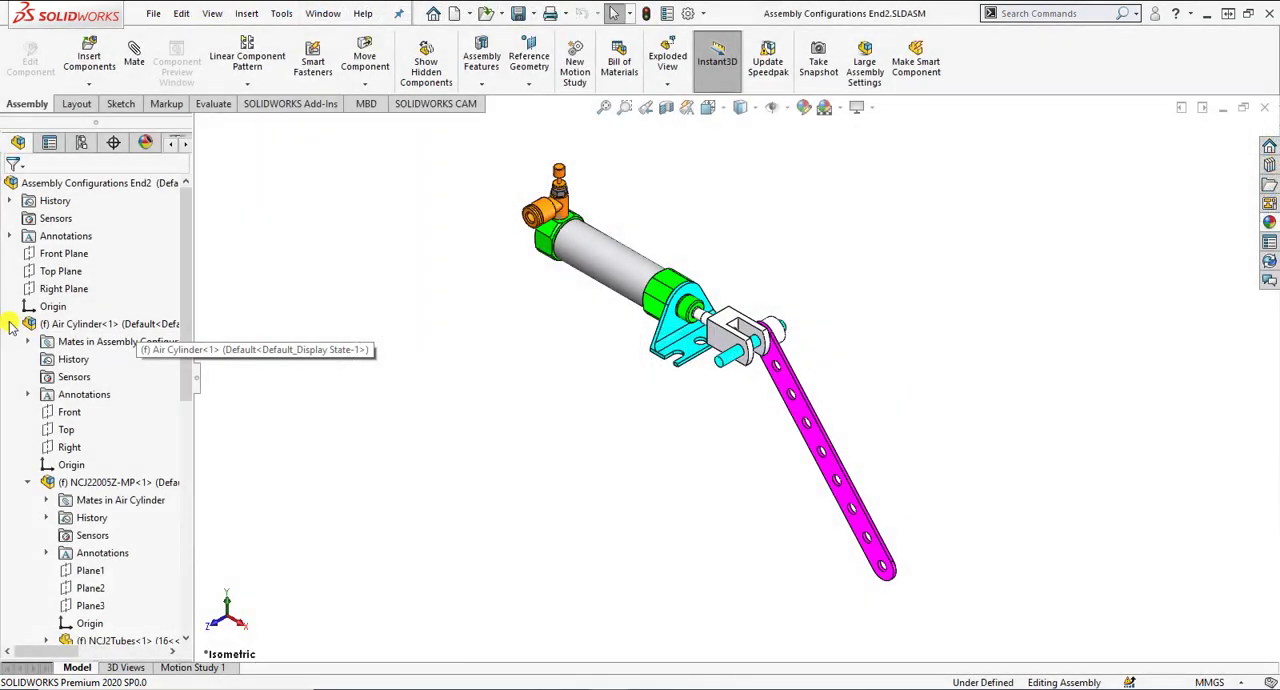
pyautogui.click(10, 324)
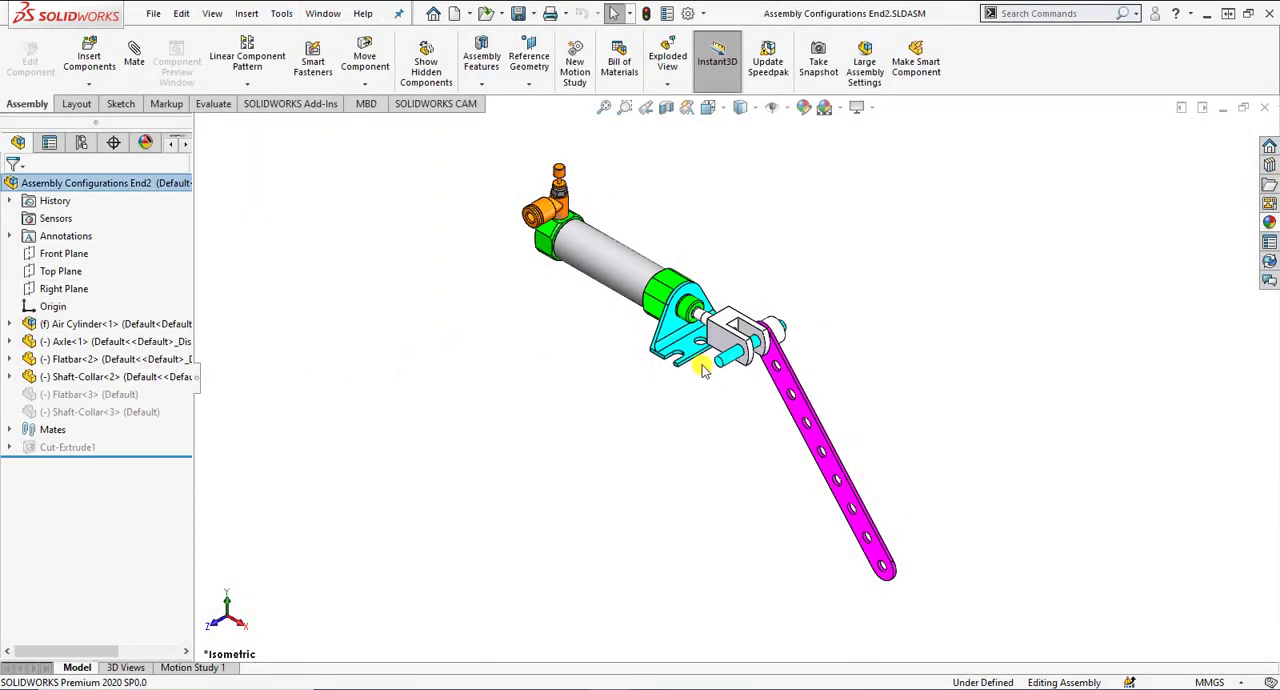
# Activate the adding part configuration and return to Default to compare the flat bars, collars and cylinder.
pyautogui.click(81, 143)
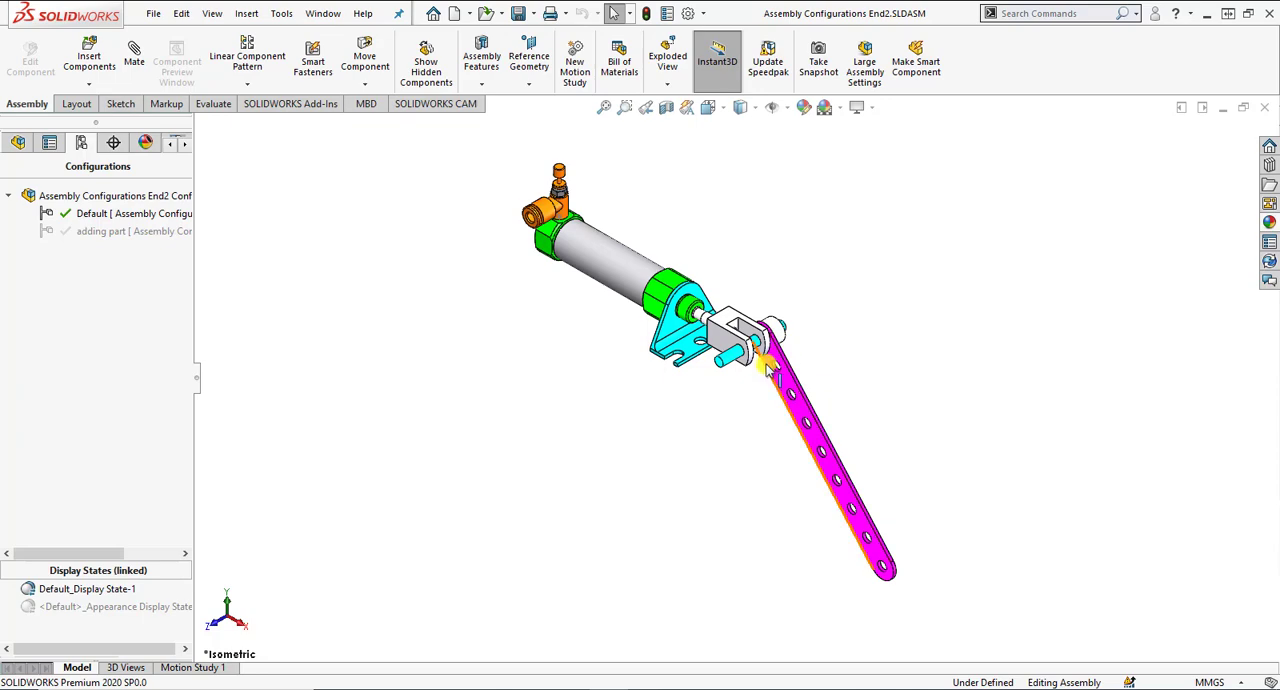
pyautogui.doubleClick(132, 232)
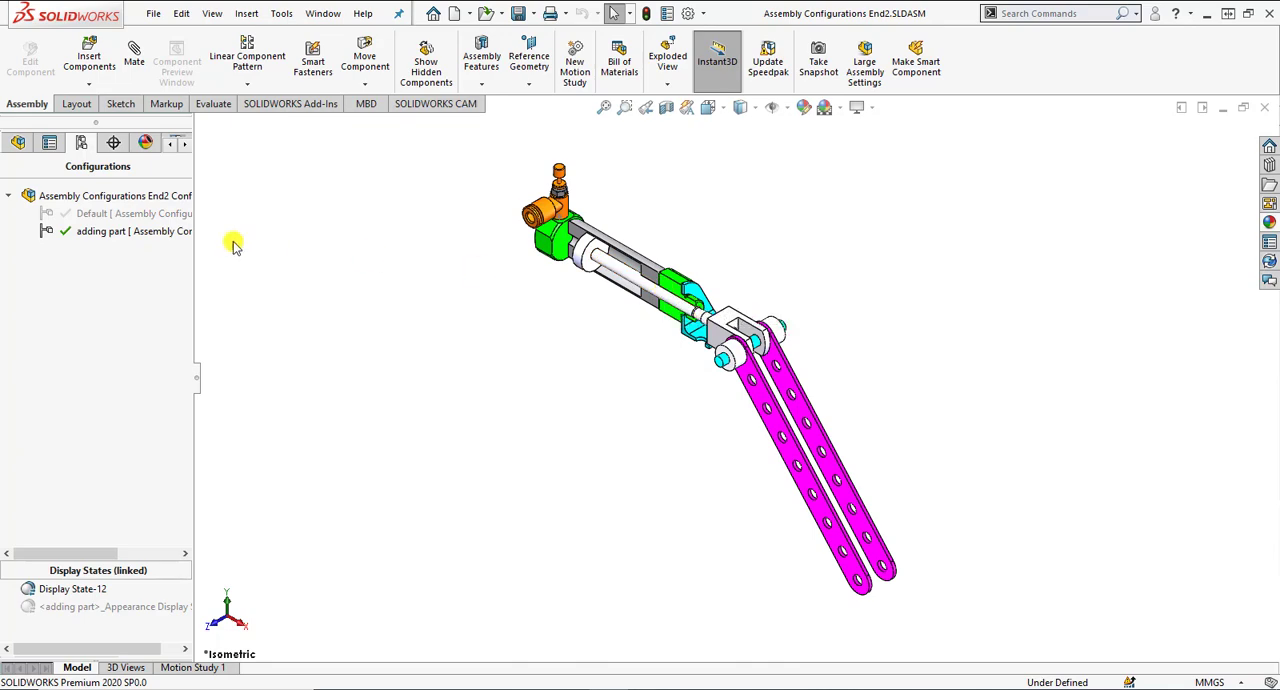
pyautogui.doubleClick(146, 212)
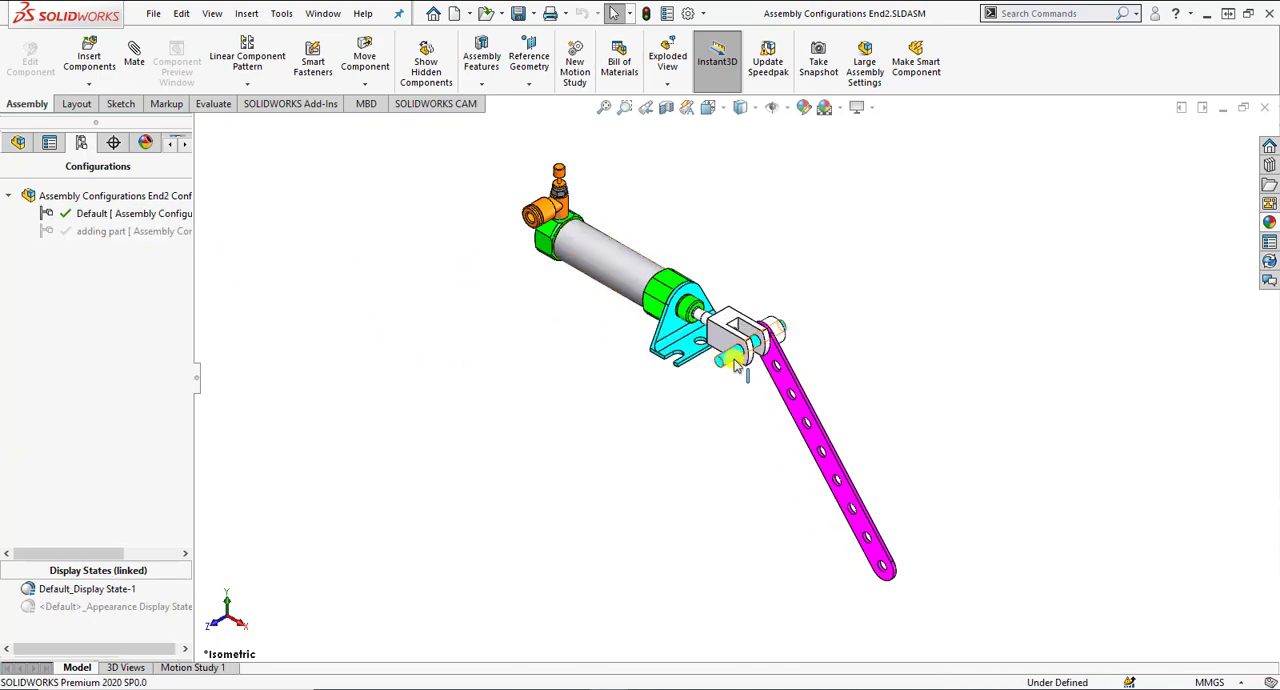
# Review the Default configuration's properties and its options for suppressing new features, mates and components, then close them.
pyautogui.rightClick(134, 214)
pyautogui.click(189, 344)
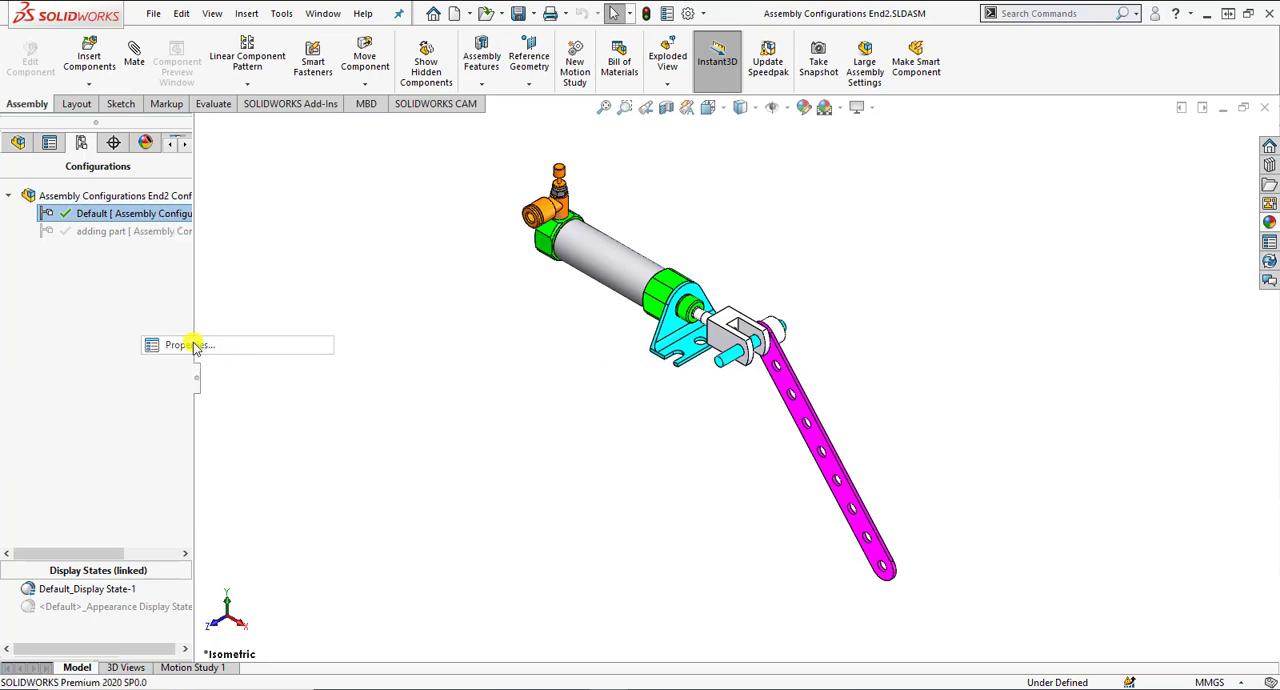
pyautogui.moveTo(183, 413); pyautogui.dragTo(189, 364)
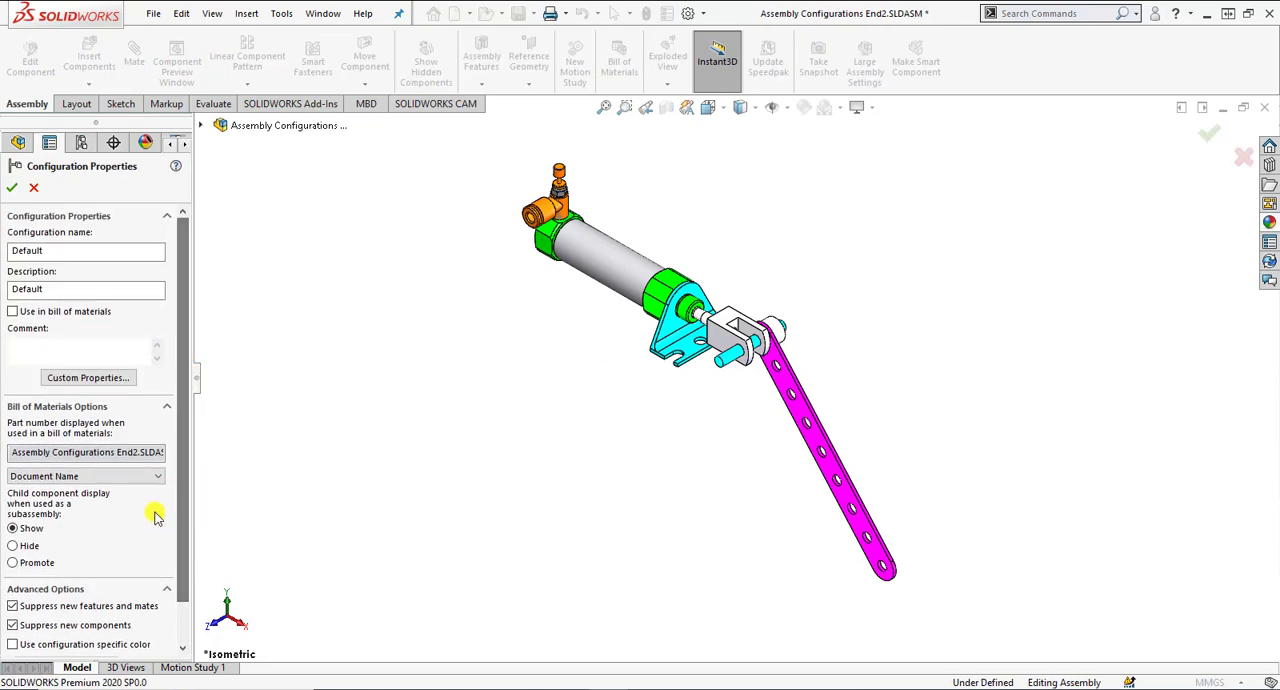
pyautogui.click(12, 187)
# Add a new top-level configuration named adding-the-parts to the assembly.
pyautogui.rightClick(125, 264)
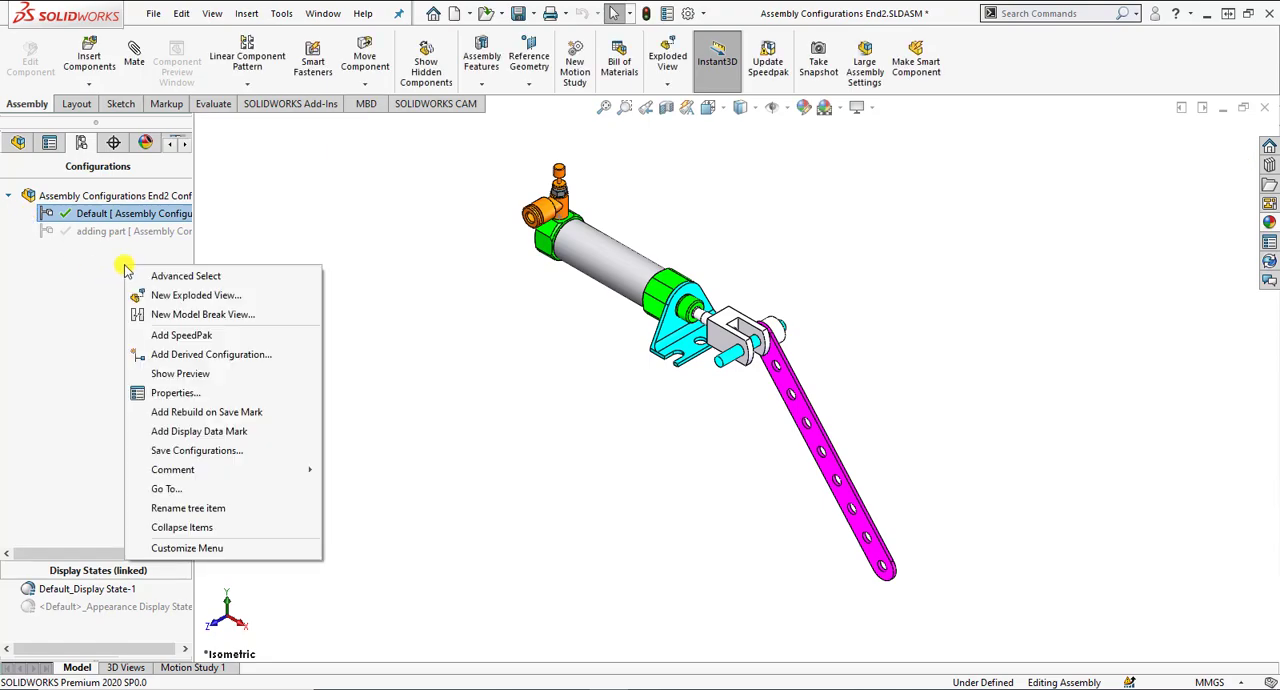
pyautogui.click(146, 357)
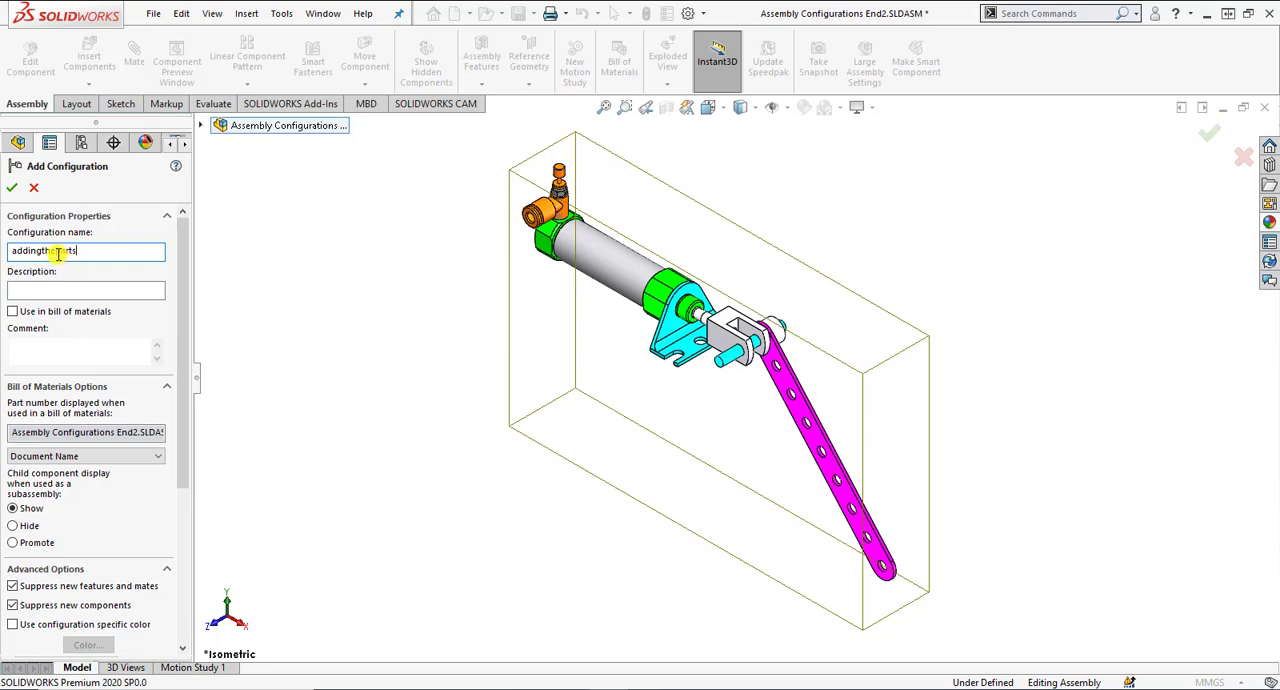
pyautogui.click(57, 251)
pyautogui.click(12, 188)
pyautogui.click(94, 252)
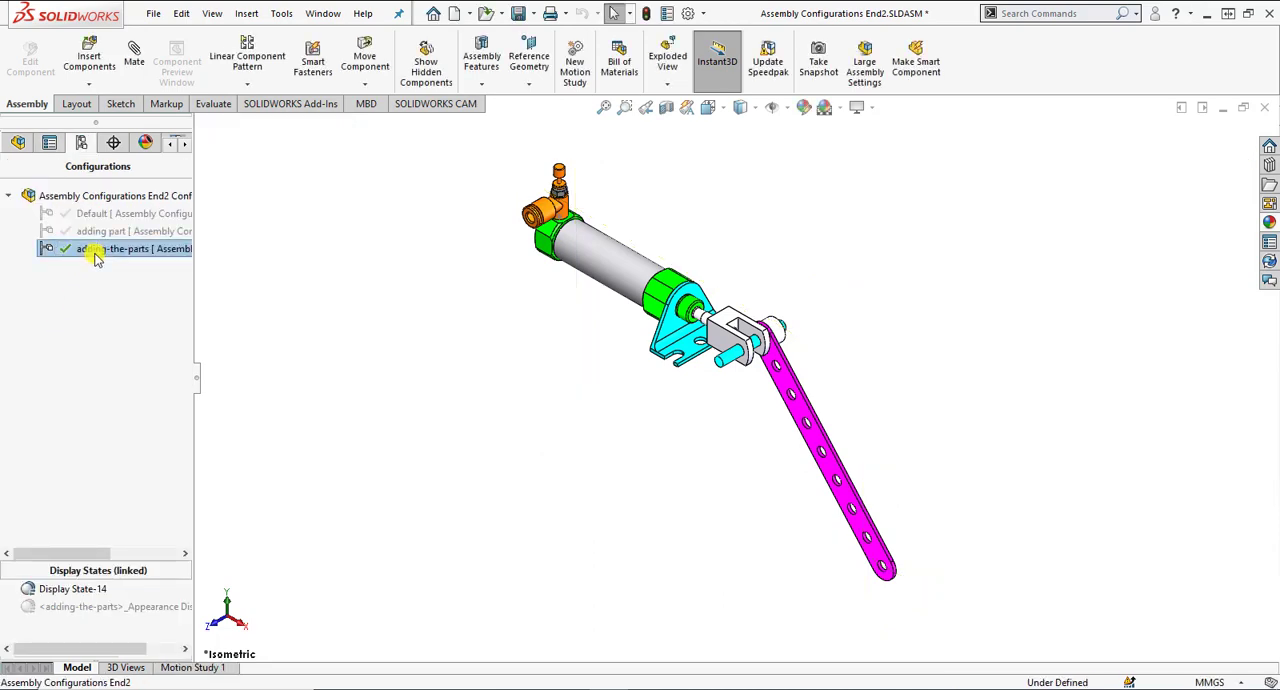
# Review the advanced options in the adding-the-parts configuration's properties and accept them.
pyautogui.rightClick(94, 257)
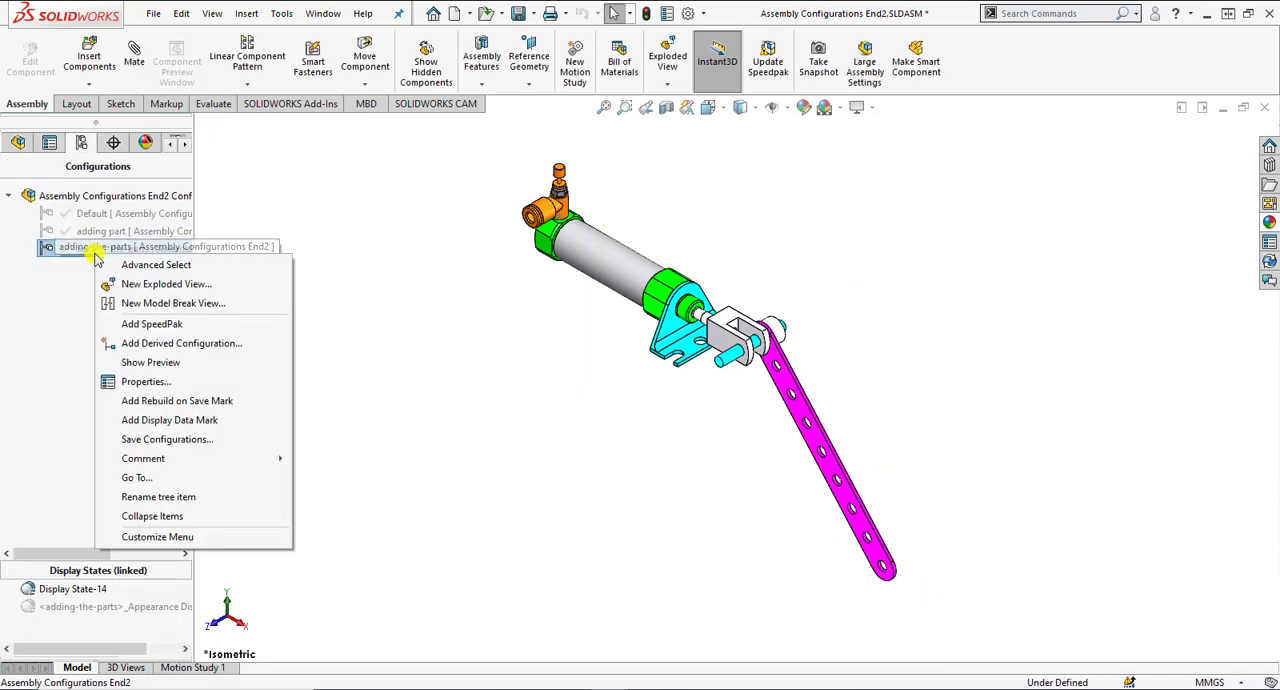
pyautogui.click(110, 381)
pyautogui.scroll(-2, 177, 503)
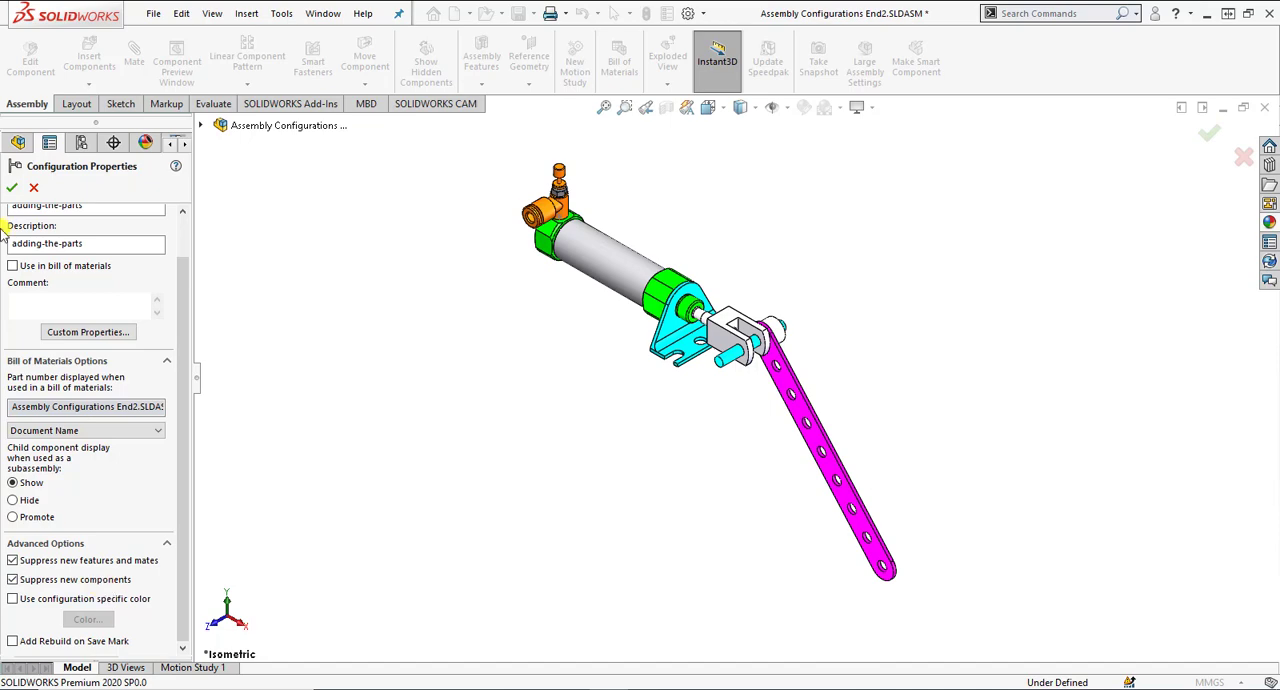
pyautogui.click(11, 189)
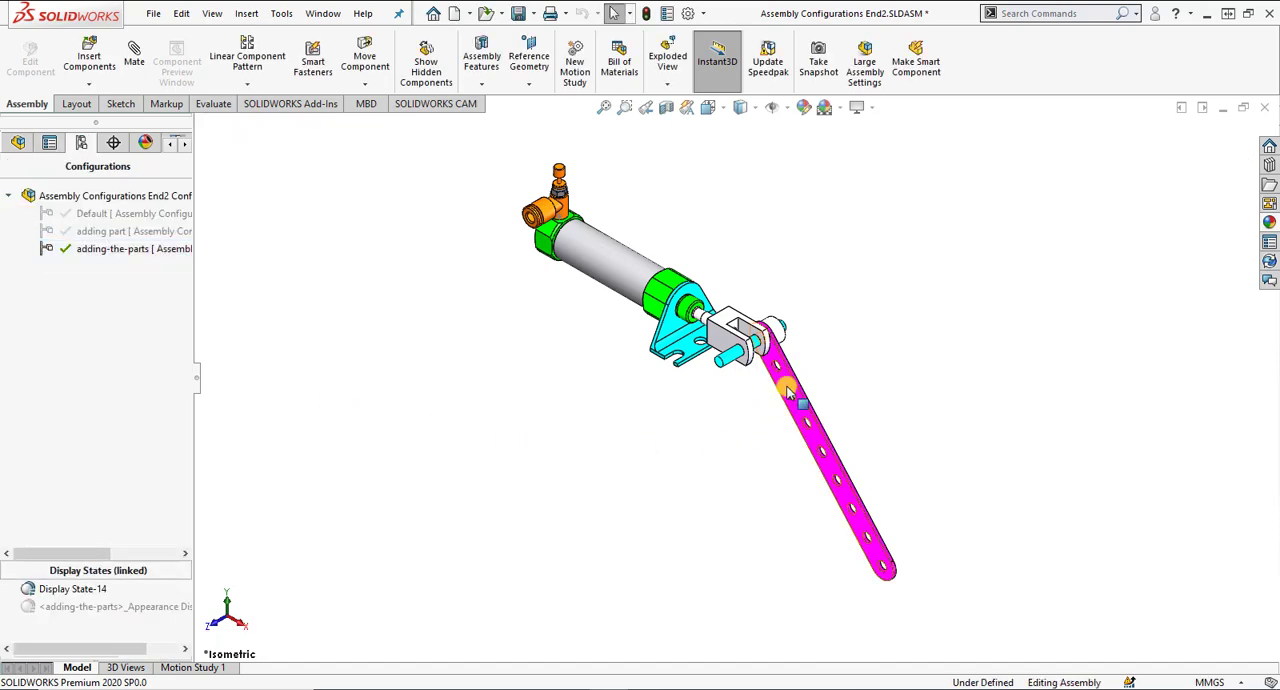
# Copy the flat bar and the shaft collar, placing both copies in the open space in front of the axle.
pyautogui.scroll(-4, 785, 392)
pyautogui.keyDown('ctrl'); pyautogui.moveTo(785, 384); pyautogui.dragTo(683, 566); pyautogui.keyUp('ctrl')
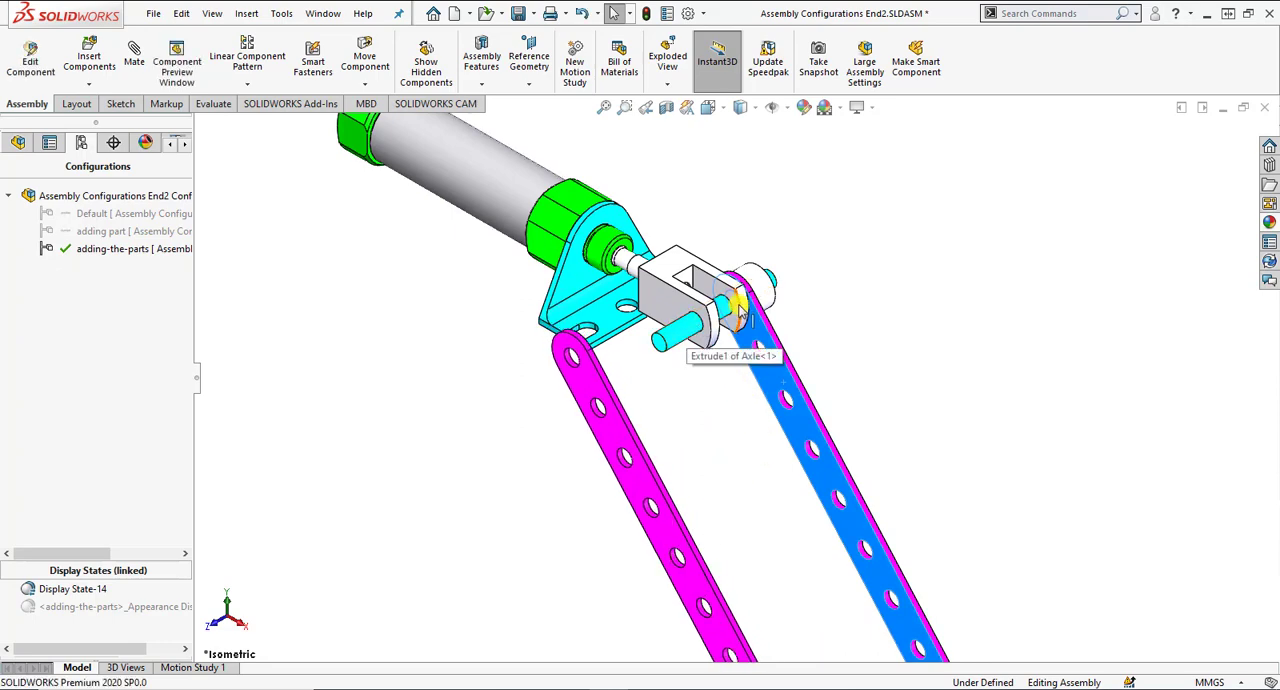
pyautogui.moveTo(760, 290); pyautogui.dragTo(528, 402)
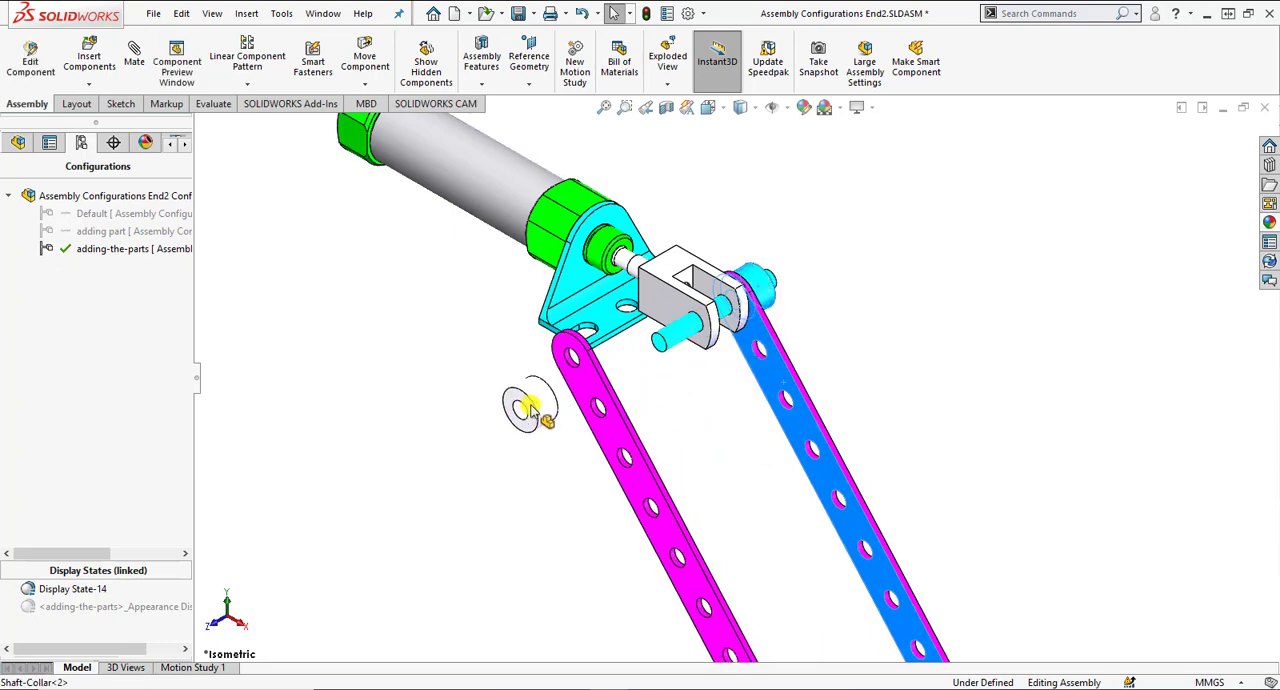
pyautogui.press('Escape')
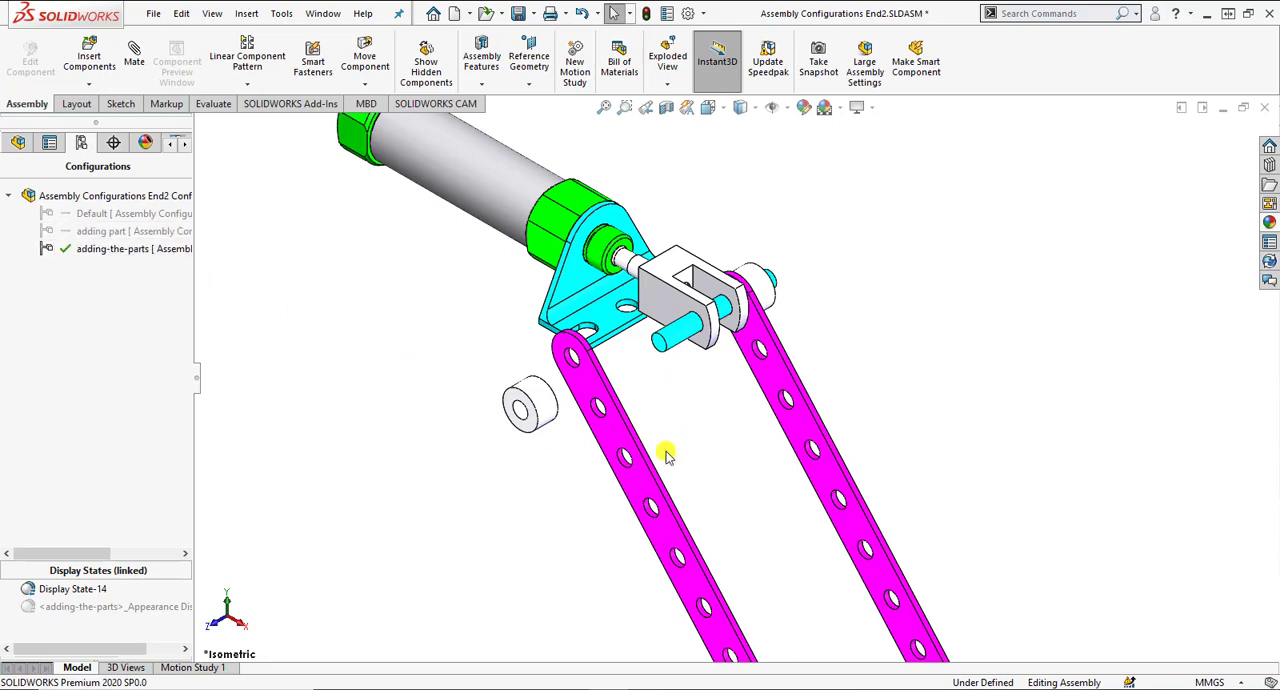
# Recheck the adding-the-parts configuration's properties and close them without changes.
pyautogui.rightClick(130, 249)
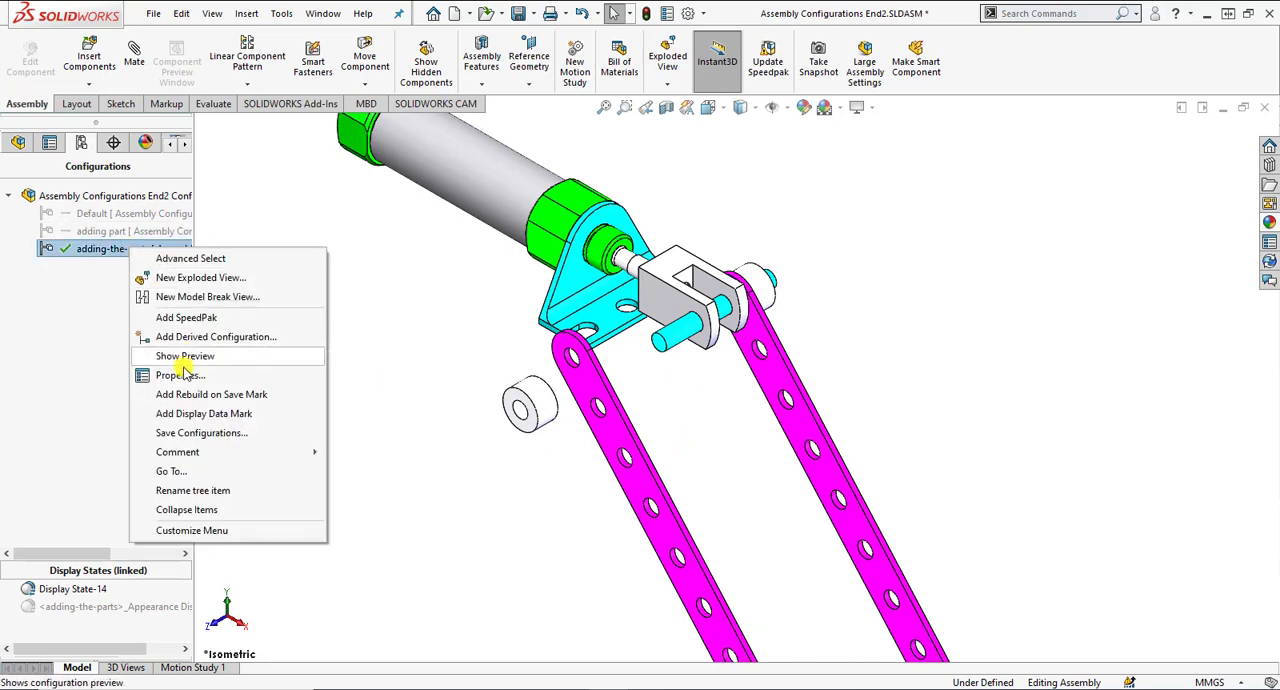
pyautogui.click(180, 375)
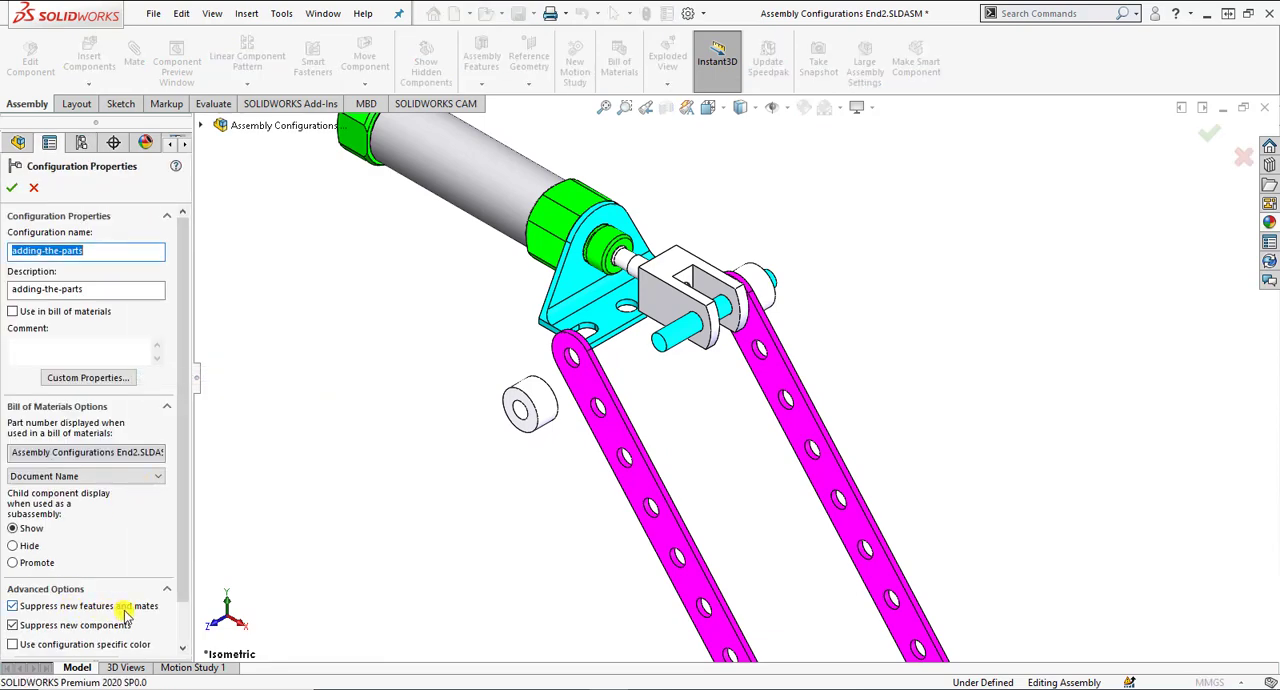
pyautogui.click(34, 189)
# Add a concentric mate between the copied flat bar's end hole and the axle's cylindrical face.
pyautogui.scroll(-2, 705, 382)
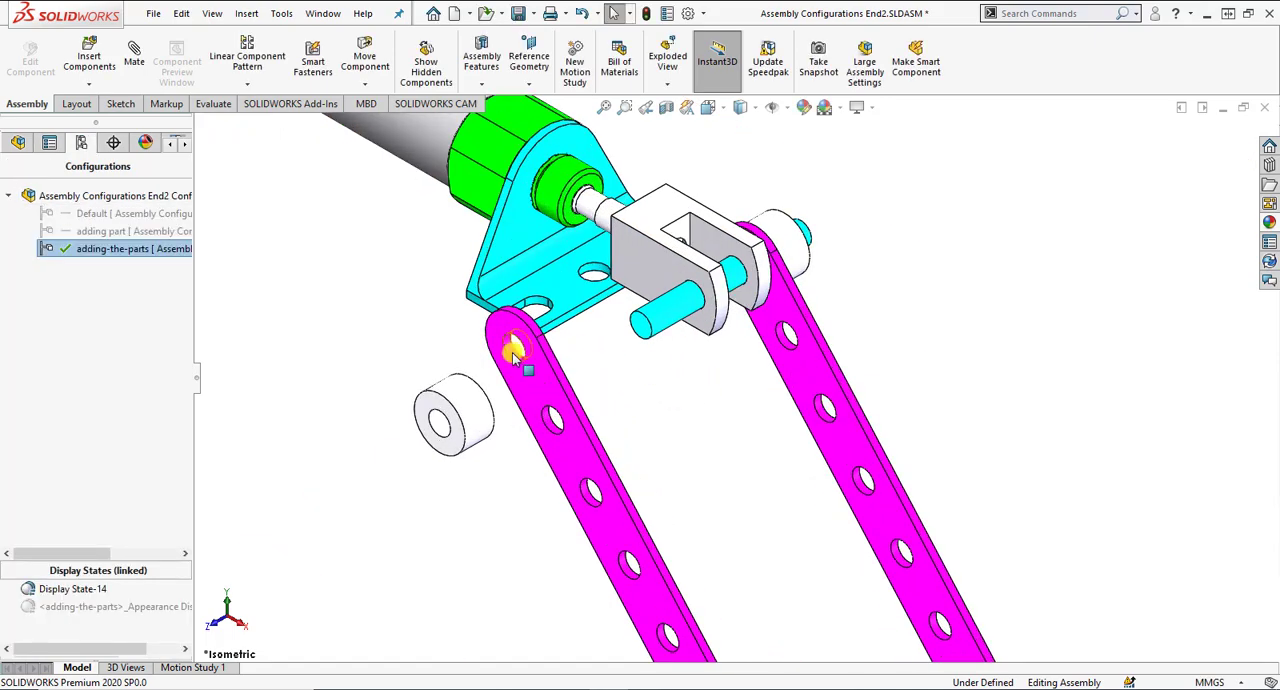
pyautogui.click(512, 352)
pyautogui.scroll(-2, 512, 352)
pyautogui.keyDown('ctrl'); pyautogui.click(810, 301); pyautogui.keyUp('ctrl')
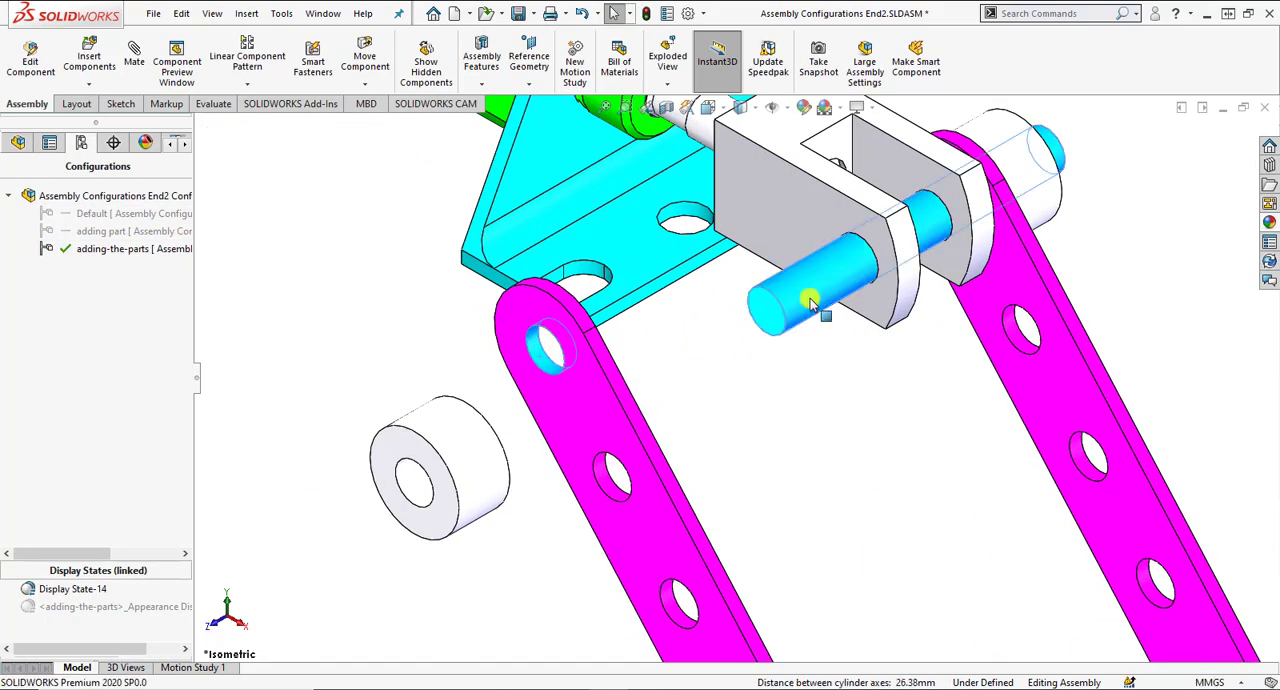
pyautogui.click(896, 286)
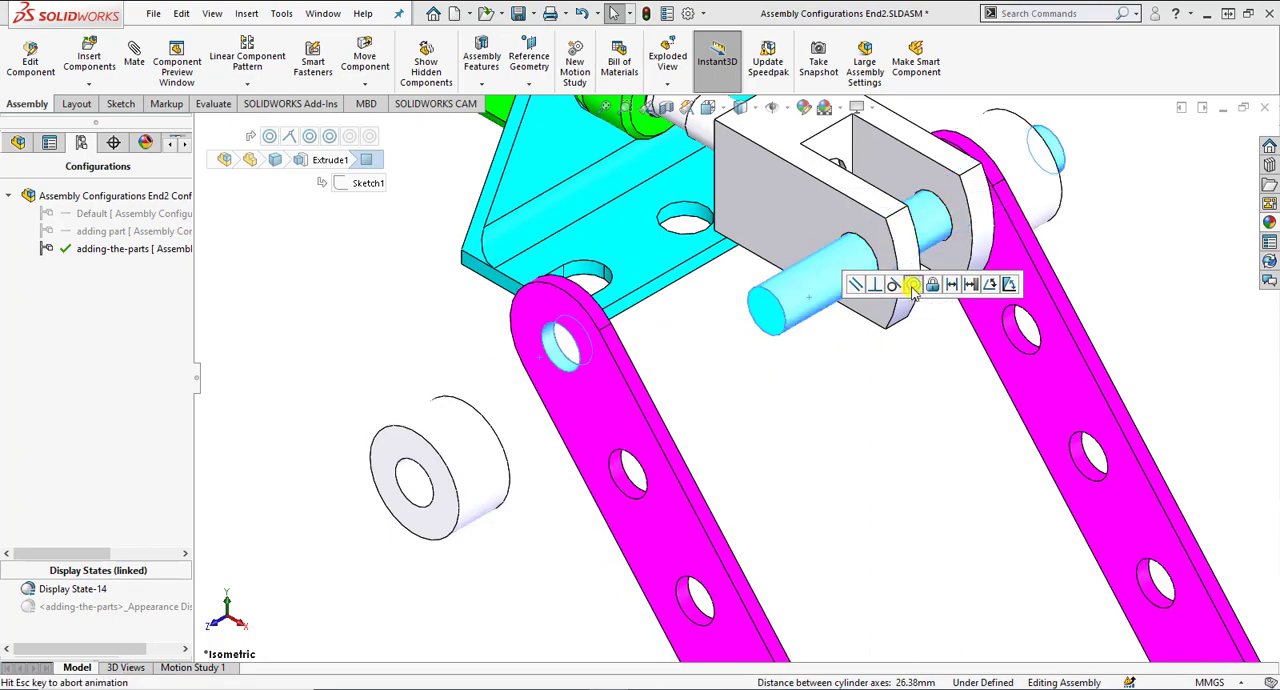
pyautogui.click(1008, 283)
# Add a coincident mate between the copied flat bar's inner face and the clevis's outer side face.
pyautogui.moveTo(935, 357); pyautogui.dragTo(891, 357, button='middle')
pyautogui.click(789, 396)
pyautogui.click(928, 274)
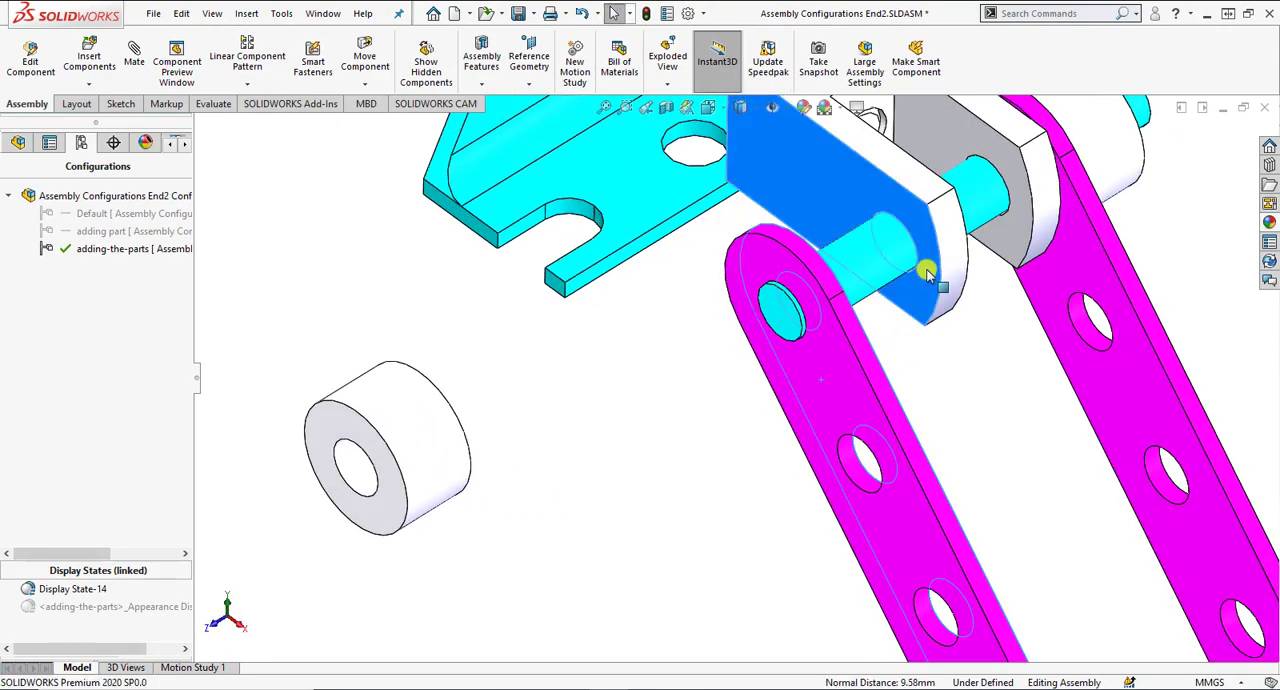
pyautogui.click(973, 258)
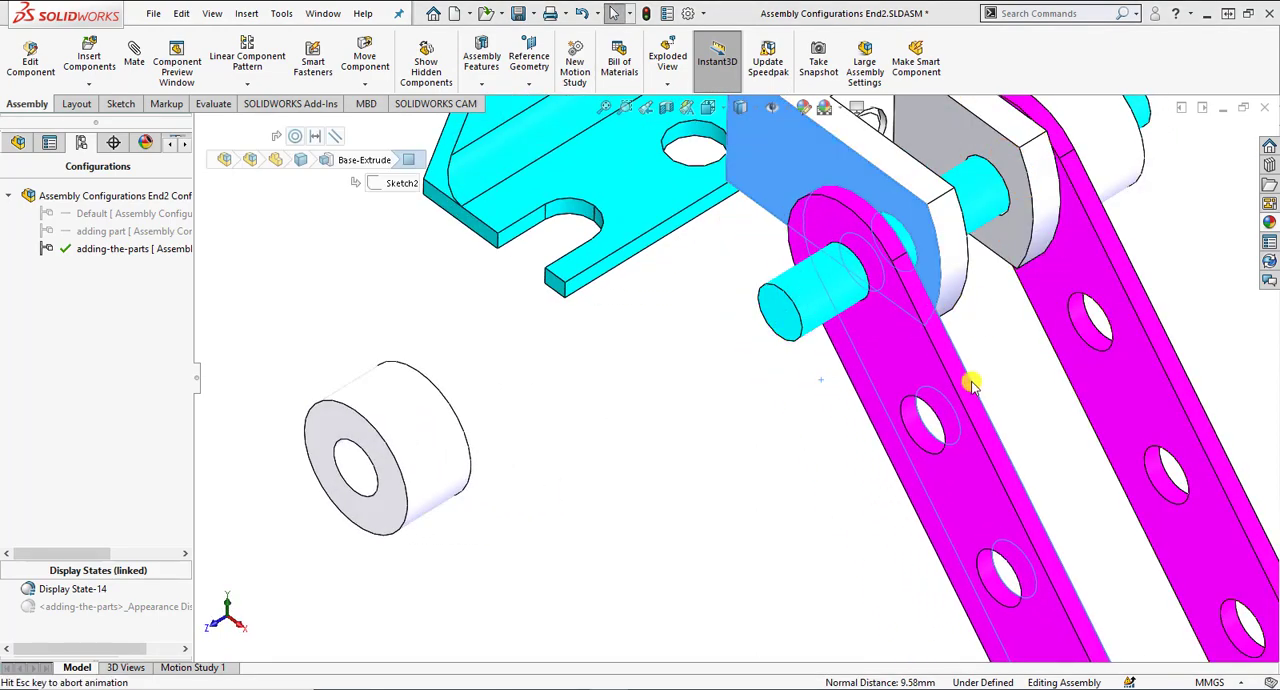
# Add a concentric mate between the copied shaft collar's bore and the axle's cylindrical face.
pyautogui.click(368, 478)
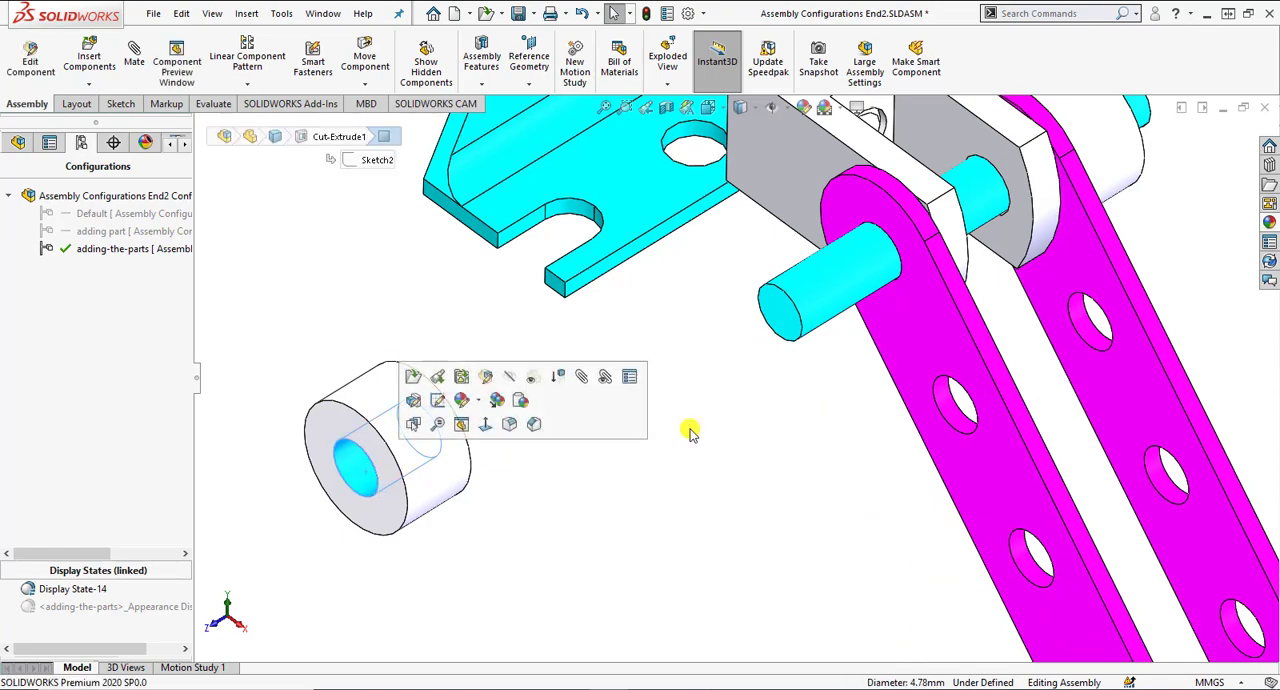
pyautogui.keyDown('ctrl'); pyautogui.click(837, 286); pyautogui.keyUp('ctrl')
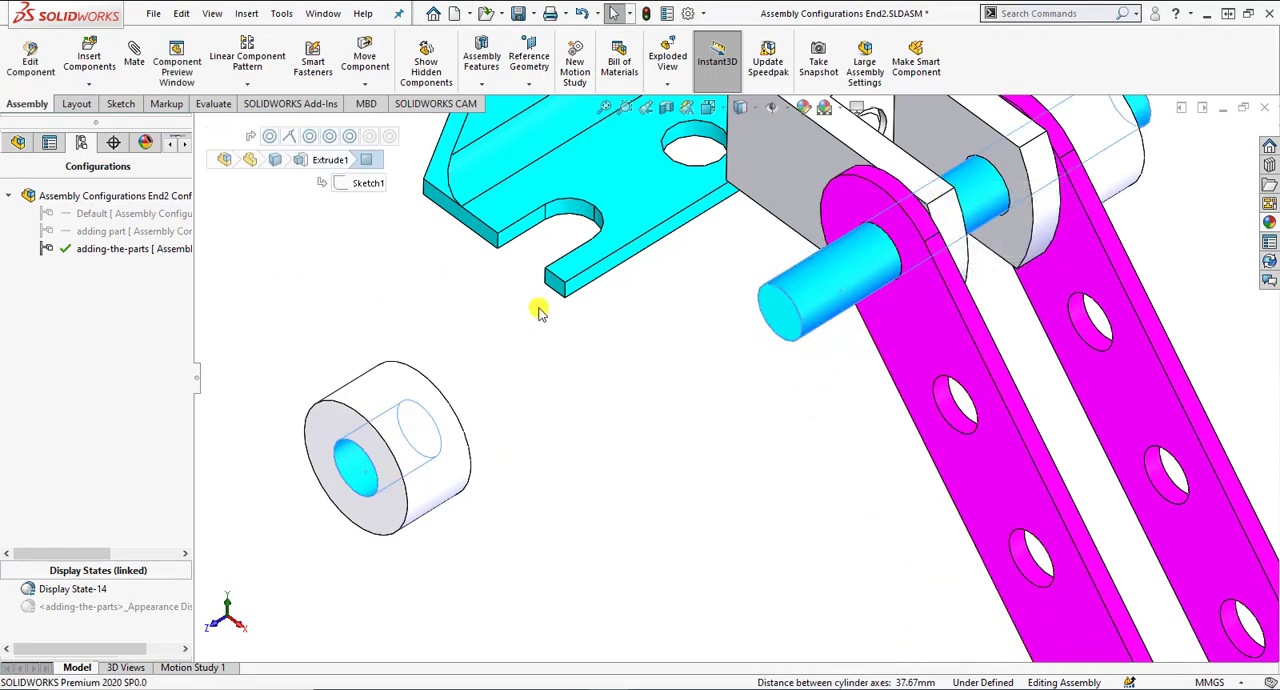
pyautogui.click(349, 136)
pyautogui.click(370, 468)
pyautogui.keyDown('ctrl'); pyautogui.click(828, 305); pyautogui.keyUp('ctrl')
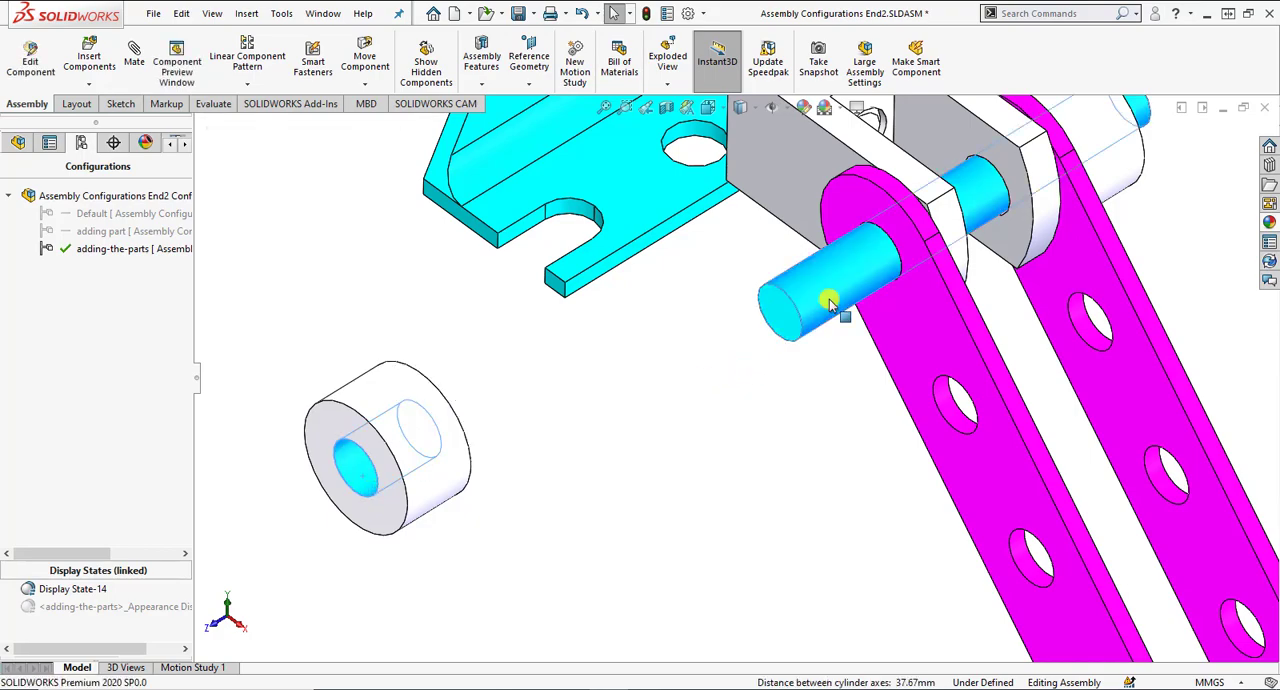
pyautogui.click(932, 287)
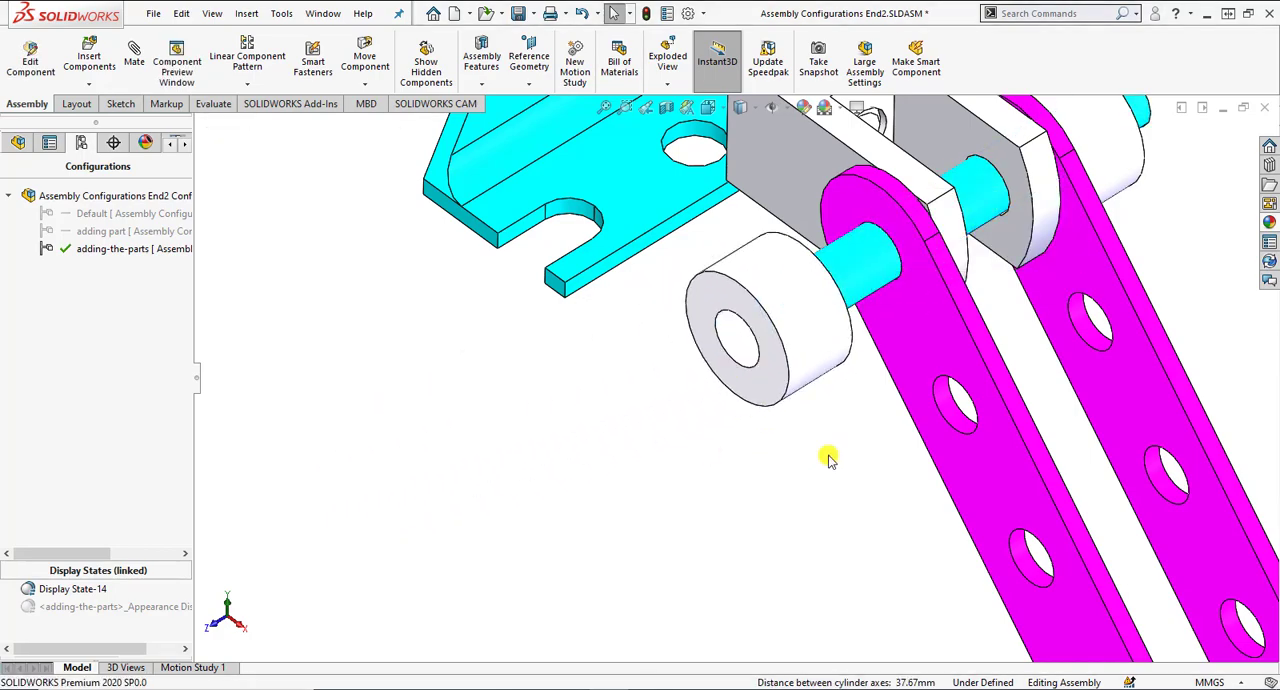
# Add a coincident mate between the copied flat bar's outer face and the collar face toward it.
pyautogui.moveTo(847, 428); pyautogui.dragTo(808, 440, button='middle')
pyautogui.click(846, 326)
pyautogui.moveTo(846, 326)
pyautogui.mouseDown(button='middle')
pyautogui.moveTo(834, 363)
pyautogui.moveTo(886, 320)
pyautogui.moveTo(930, 313)
pyautogui.mouseUp(button='middle')
pyautogui.click(930, 313)
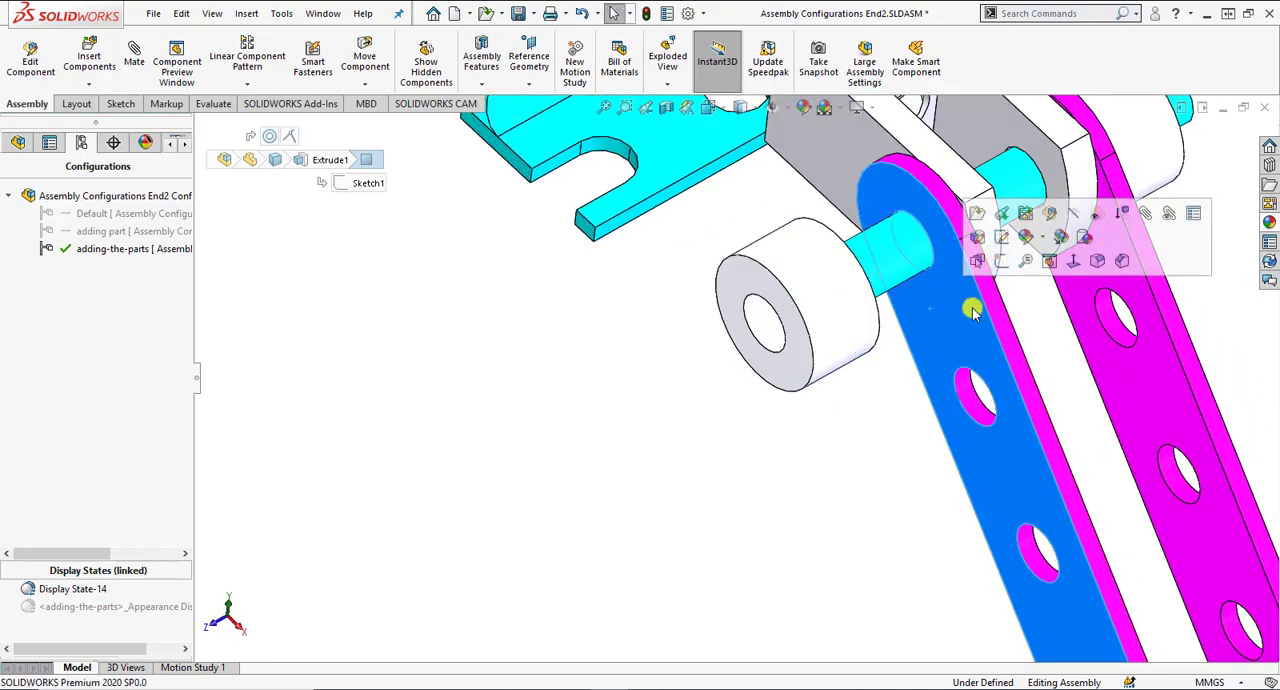
pyautogui.moveTo(866, 386); pyautogui.dragTo(883, 436, button='middle')
pyautogui.click(851, 338)
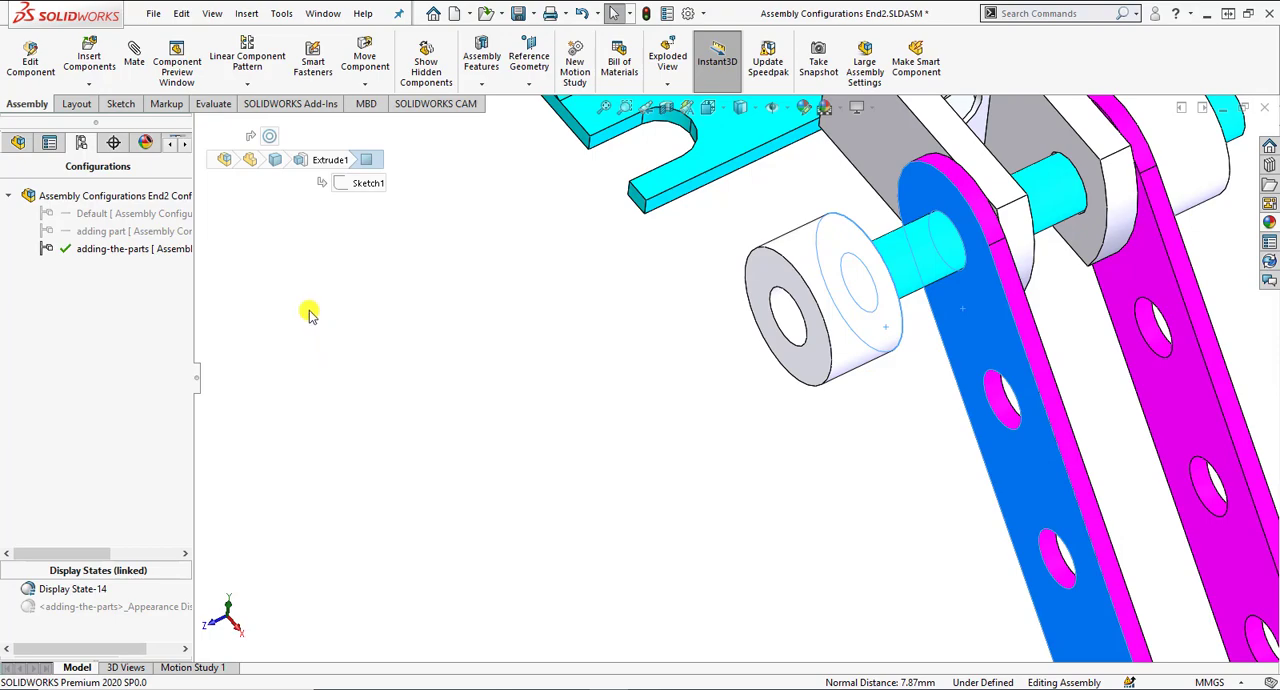
pyautogui.click(134, 56)
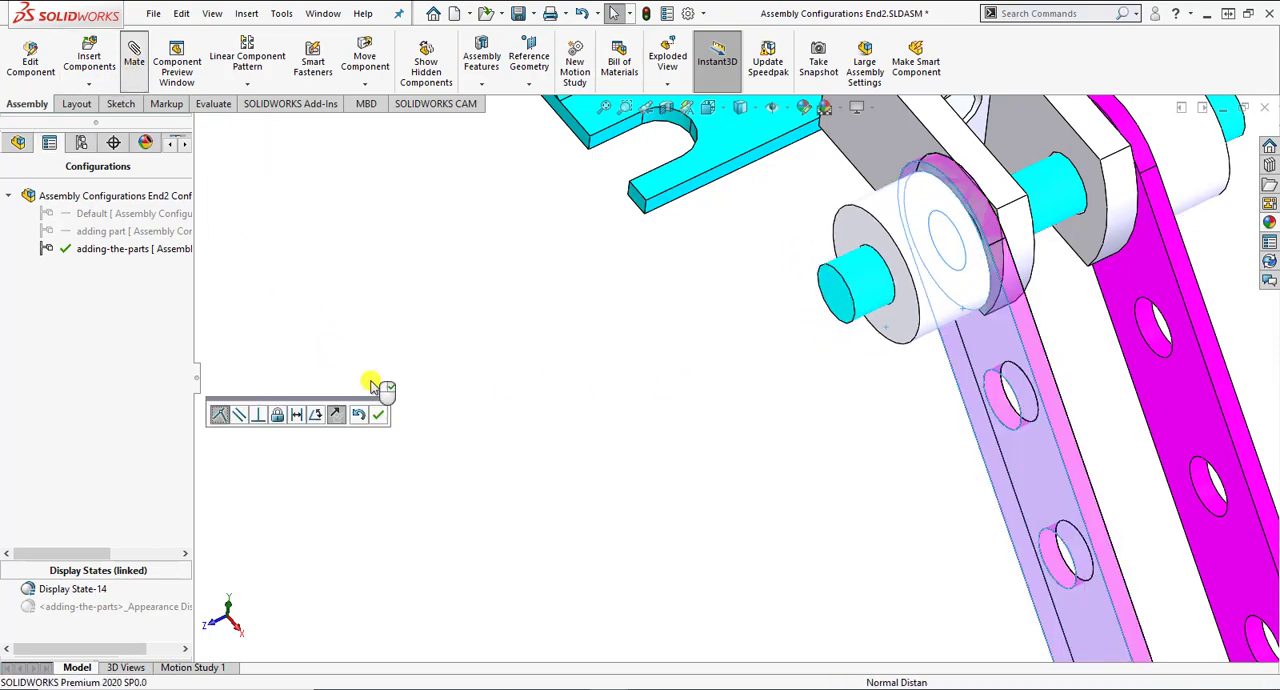
pyautogui.click(380, 414)
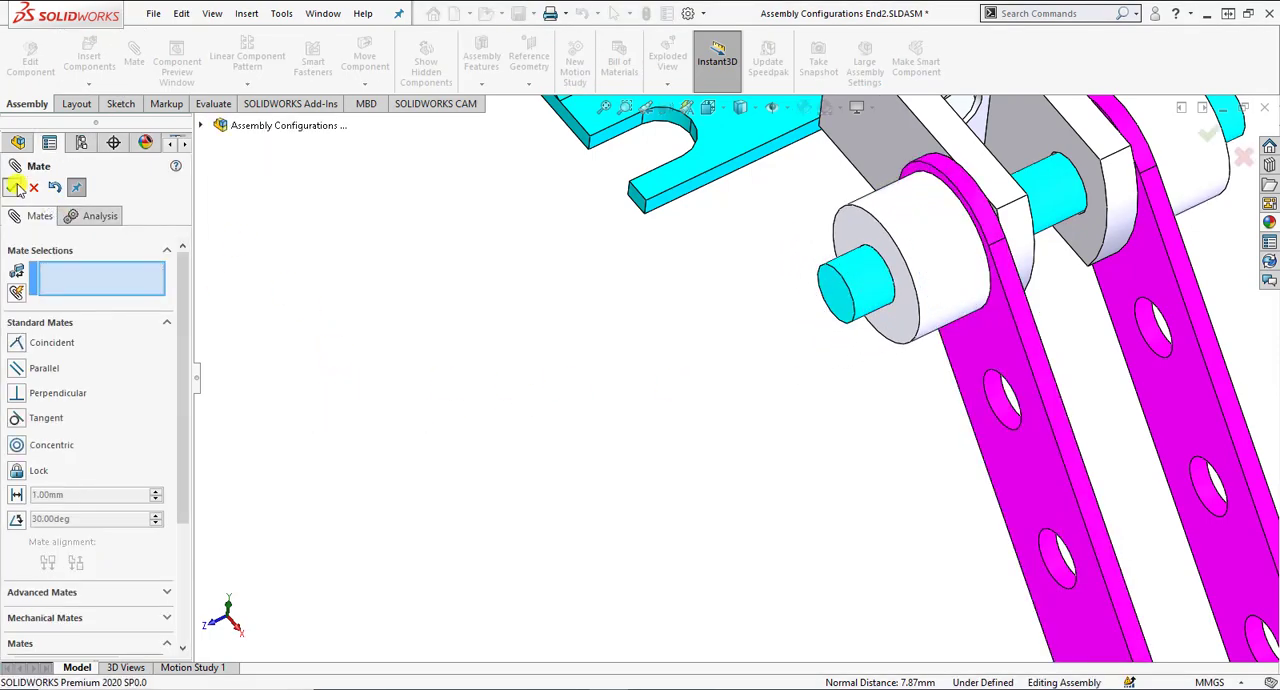
# Finish mating the copied parts and compare the Default configuration with adding-the-parts by activating each in turn.
pyautogui.click(11, 187)
pyautogui.moveTo(667, 402); pyautogui.dragTo(688, 357, button='middle')
pyautogui.scroll(1, 688, 354)
pyautogui.scroll(-1, 812, 296)
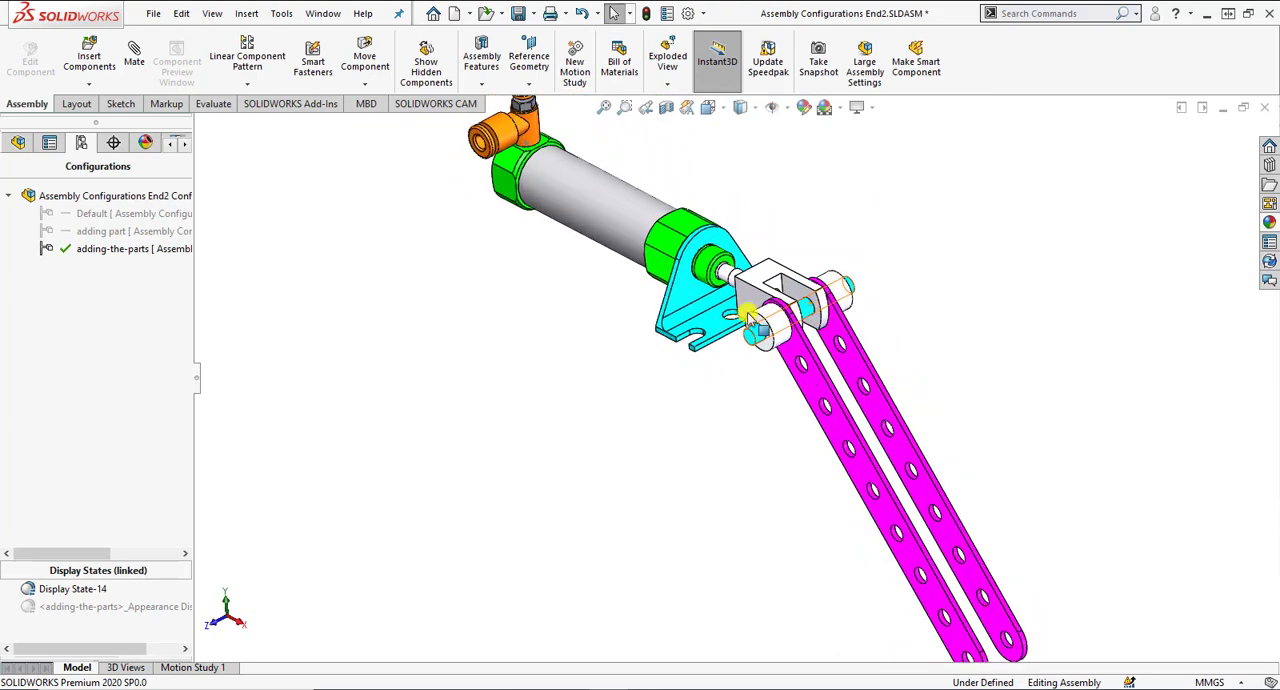
pyautogui.scroll(1, 603, 418)
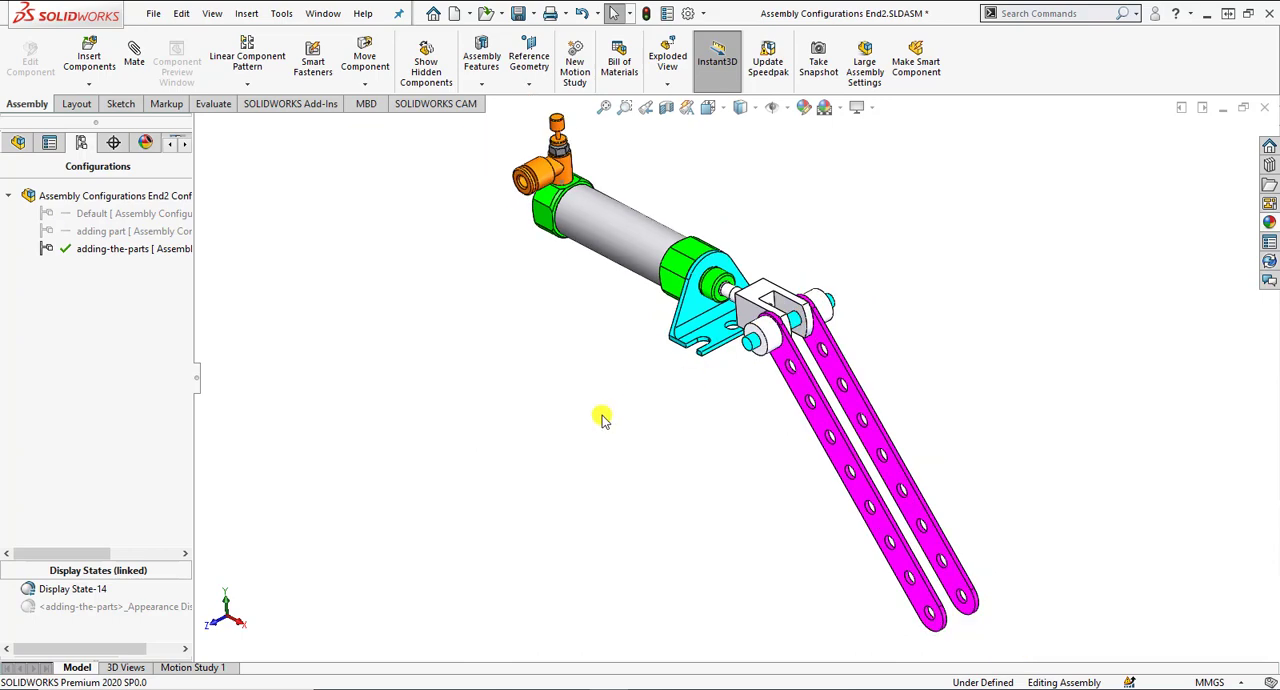
pyautogui.doubleClick(157, 214)
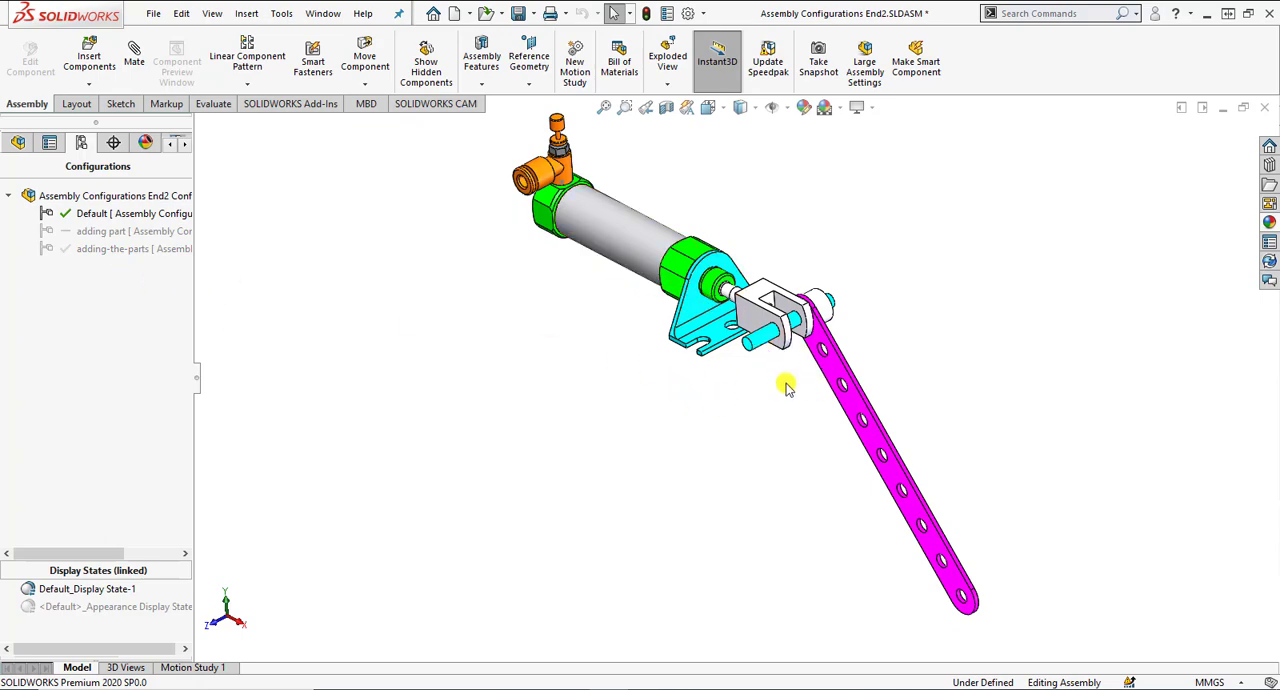
pyautogui.doubleClick(145, 249)
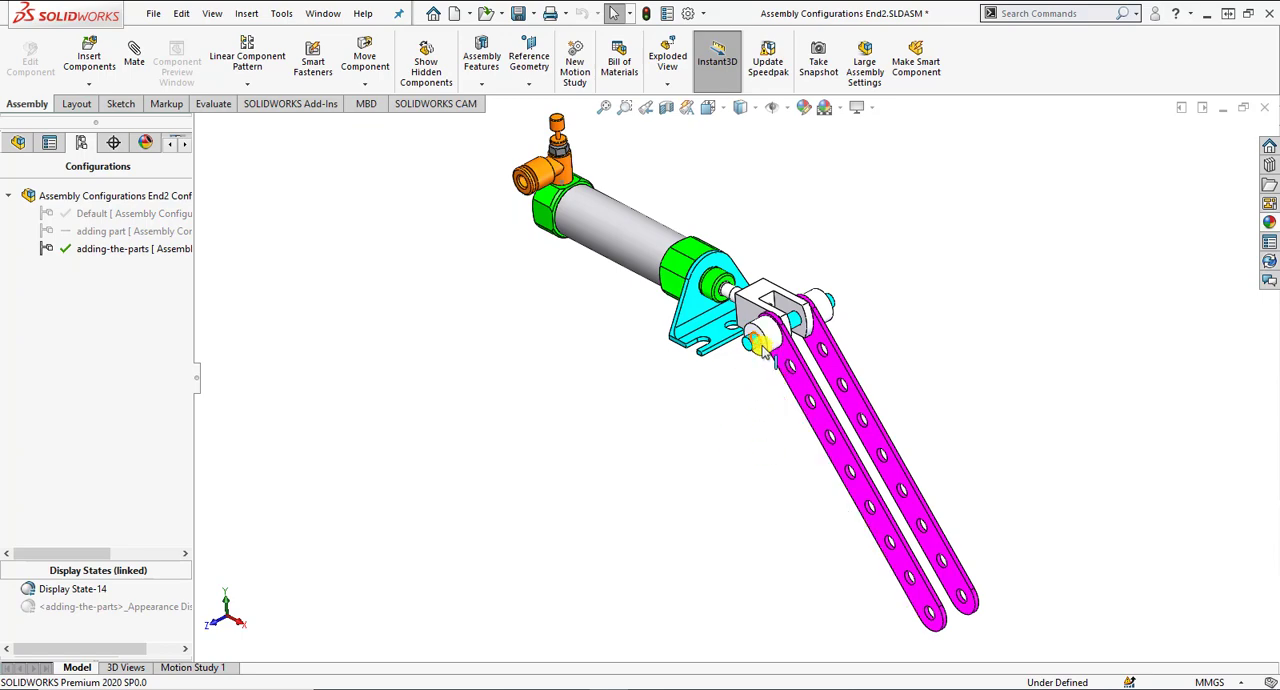
# Review the advanced options in the properties of the adding-the-parts configuration.
pyautogui.scroll(-1, 760, 350)
pyautogui.rightClick(138, 249)
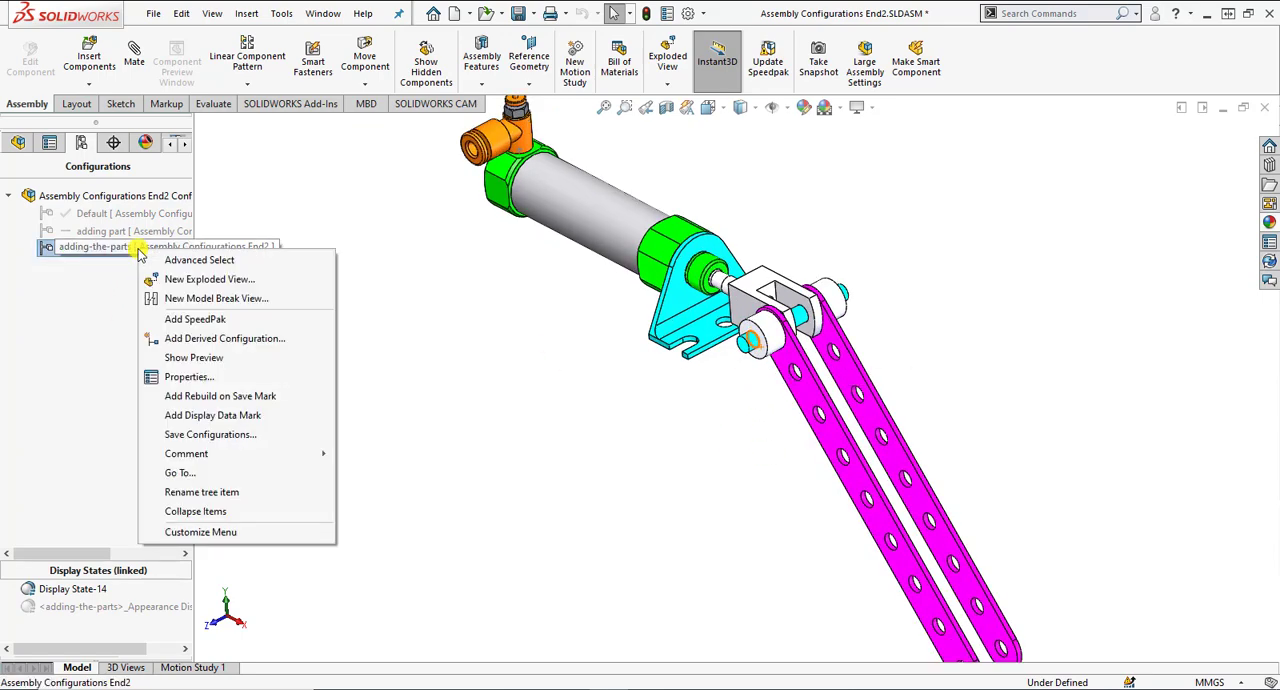
pyautogui.click(188, 376)
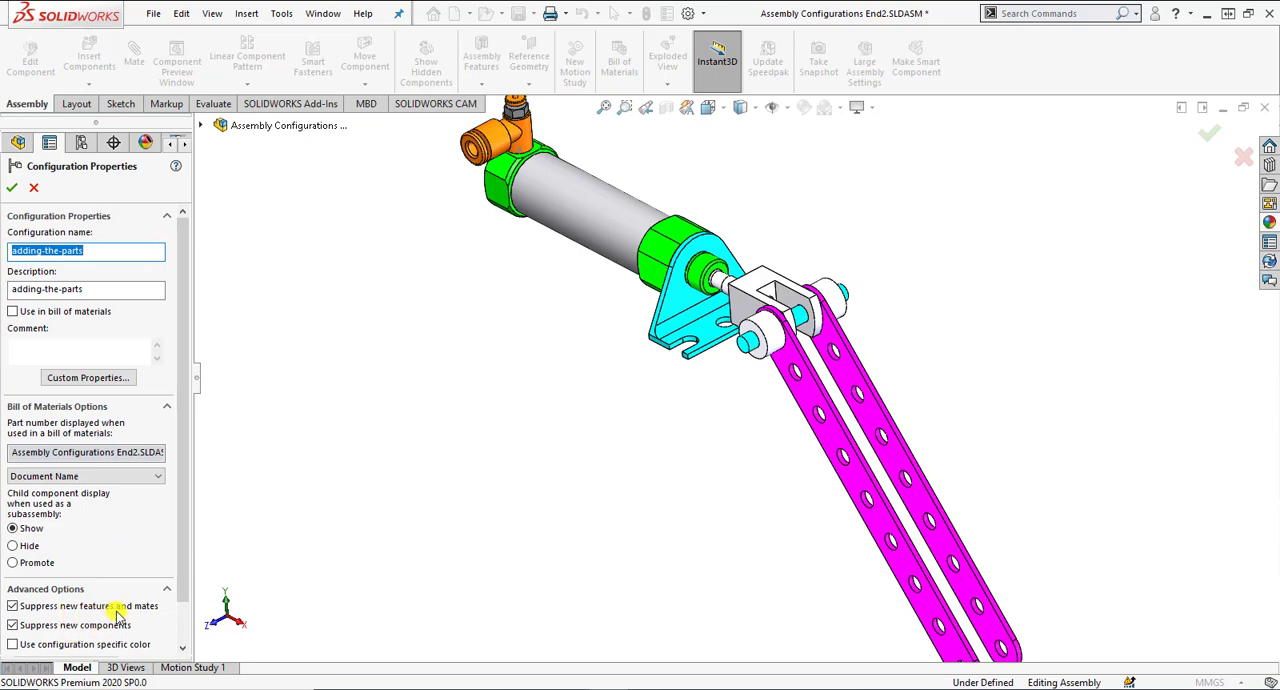
pyautogui.moveTo(186, 575); pyautogui.dragTo(186, 622)
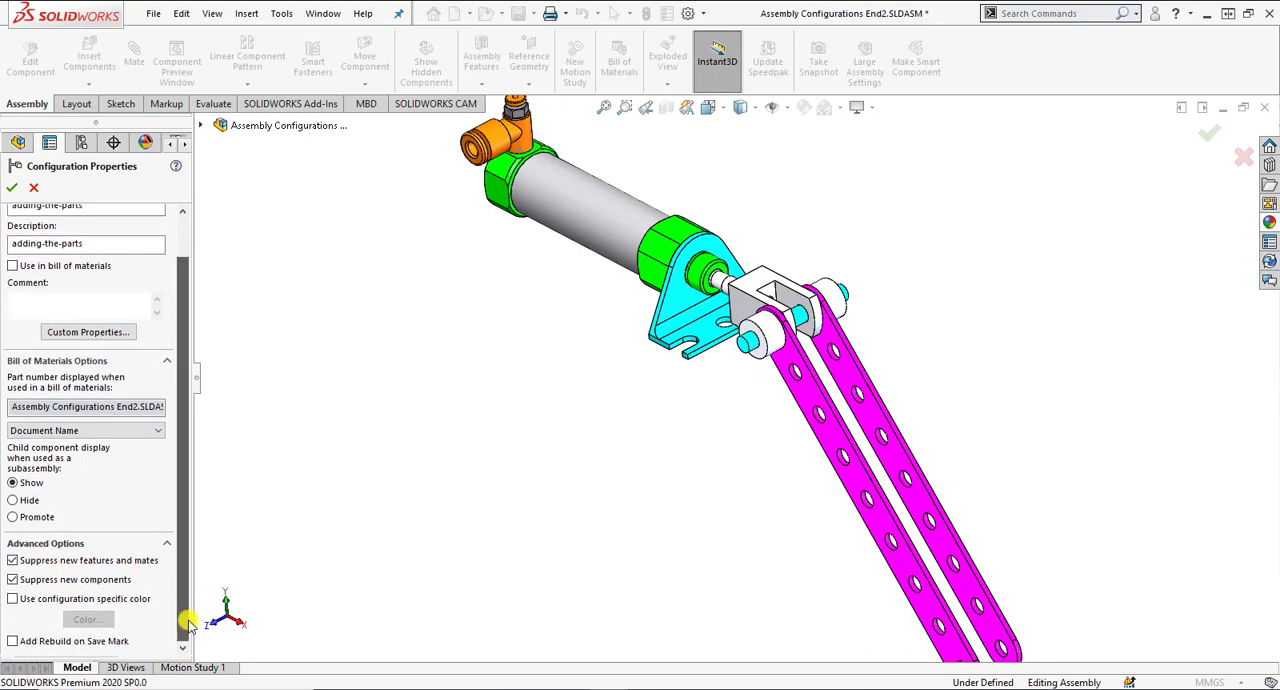
pyautogui.click(12, 187)
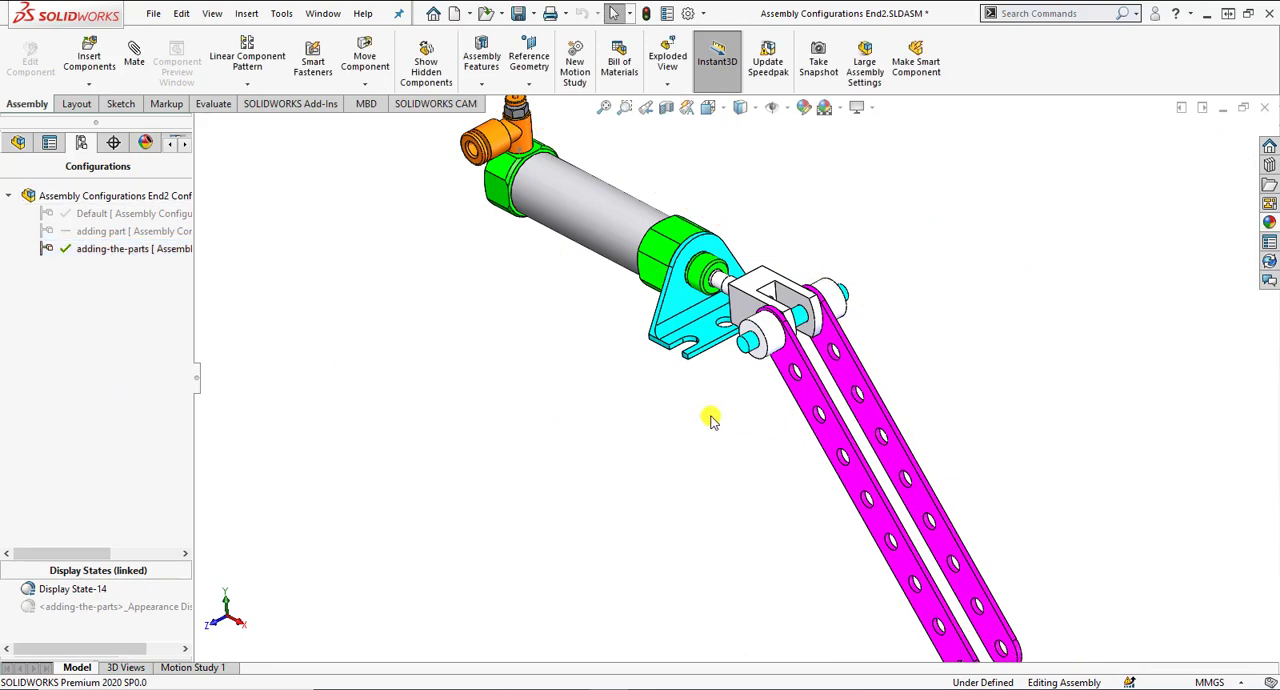
pyautogui.scroll(2, 711, 420)
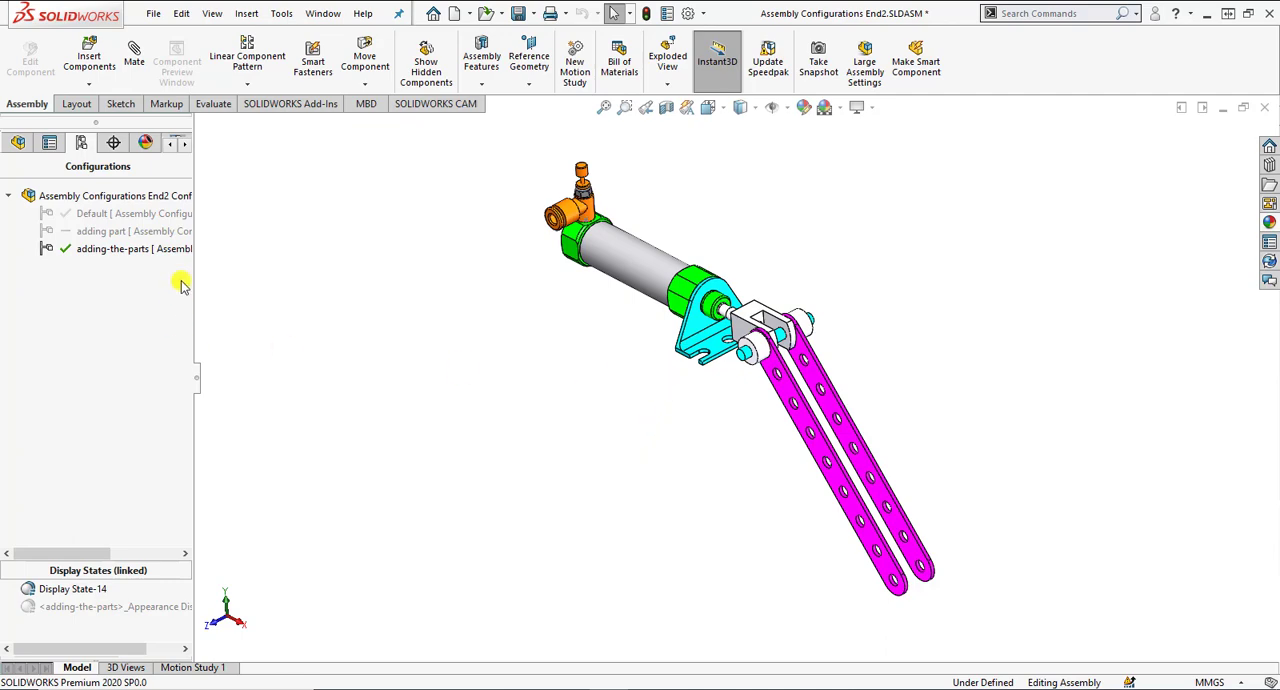
# Add a configuration named color with a configuration-specific light blue color for the whole assembly.
pyautogui.rightClick(146, 284)
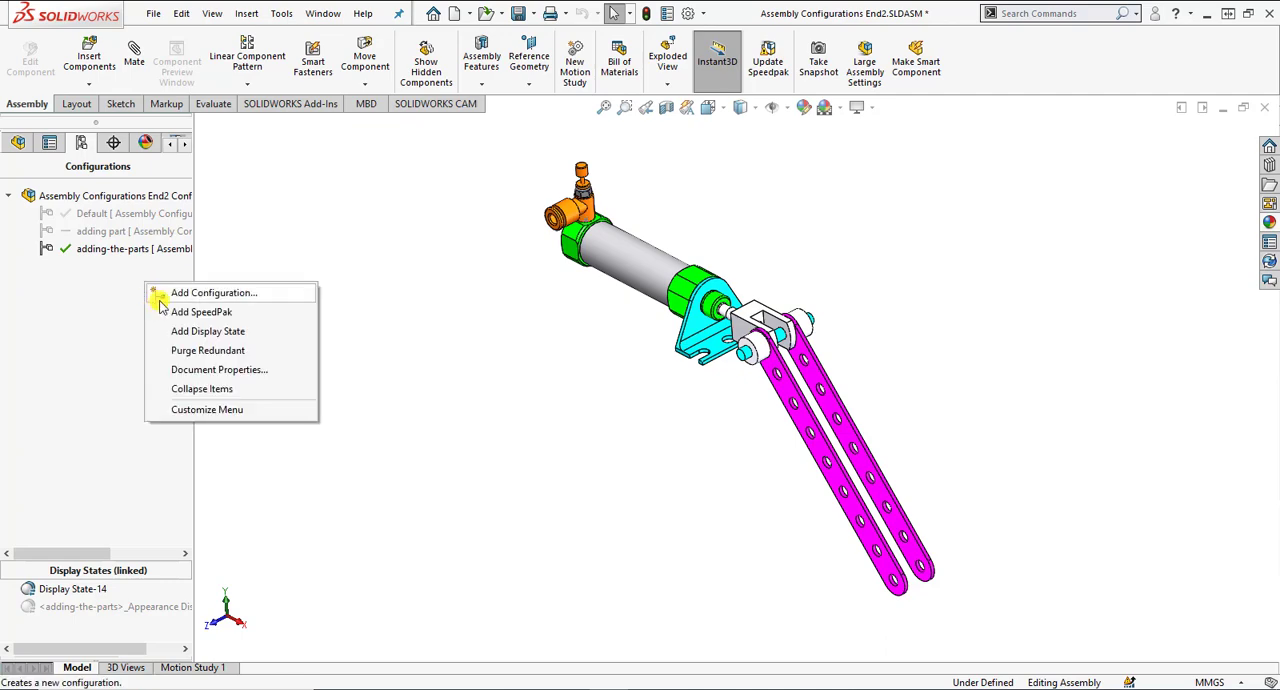
pyautogui.click(162, 296)
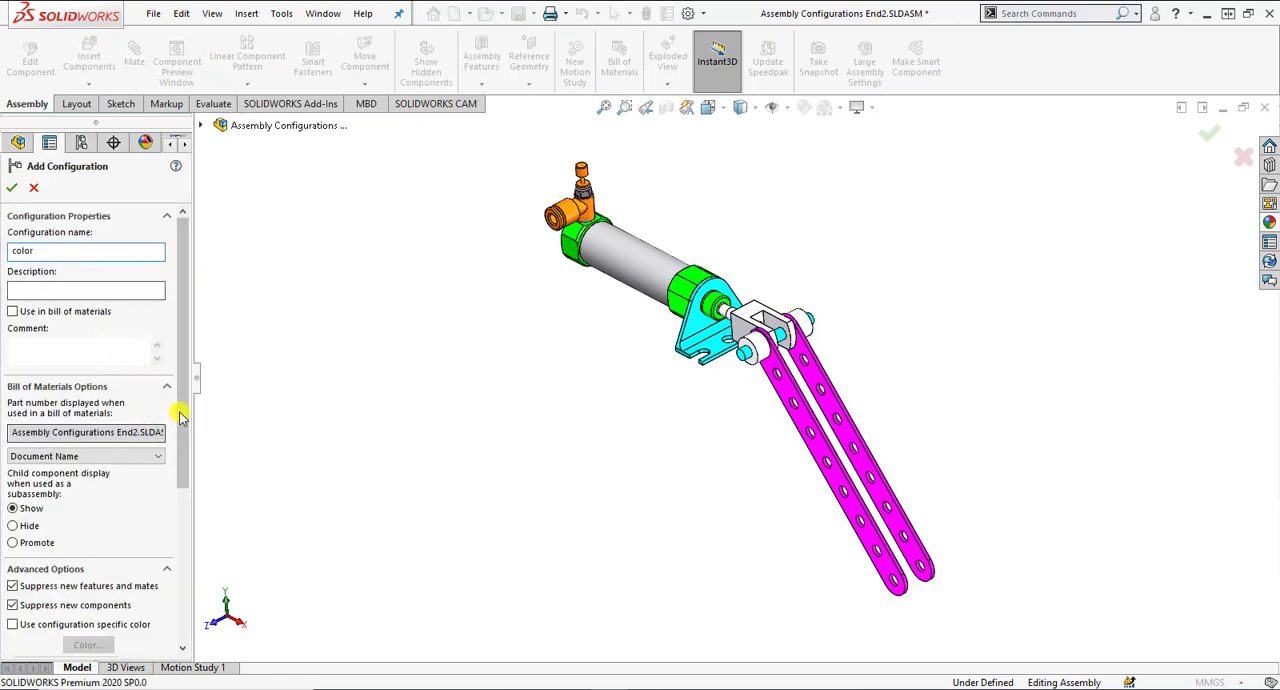
pyautogui.moveTo(177, 409); pyautogui.dragTo(177, 518)
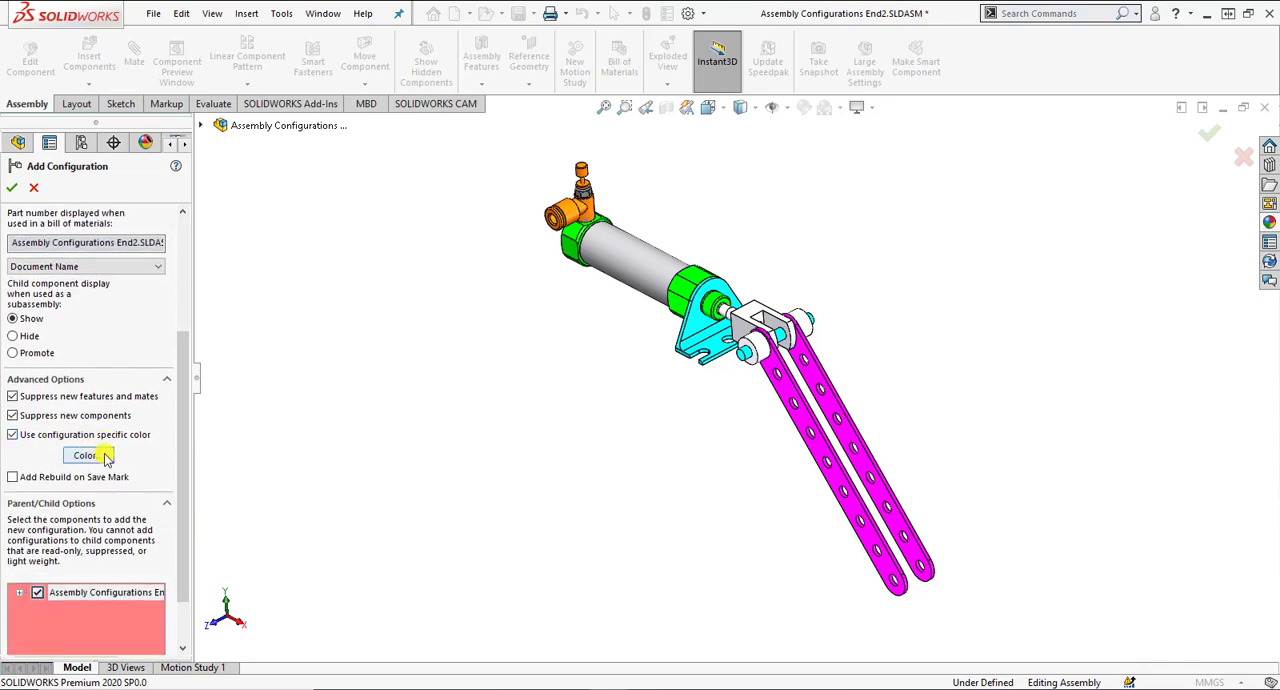
pyautogui.click(88, 455)
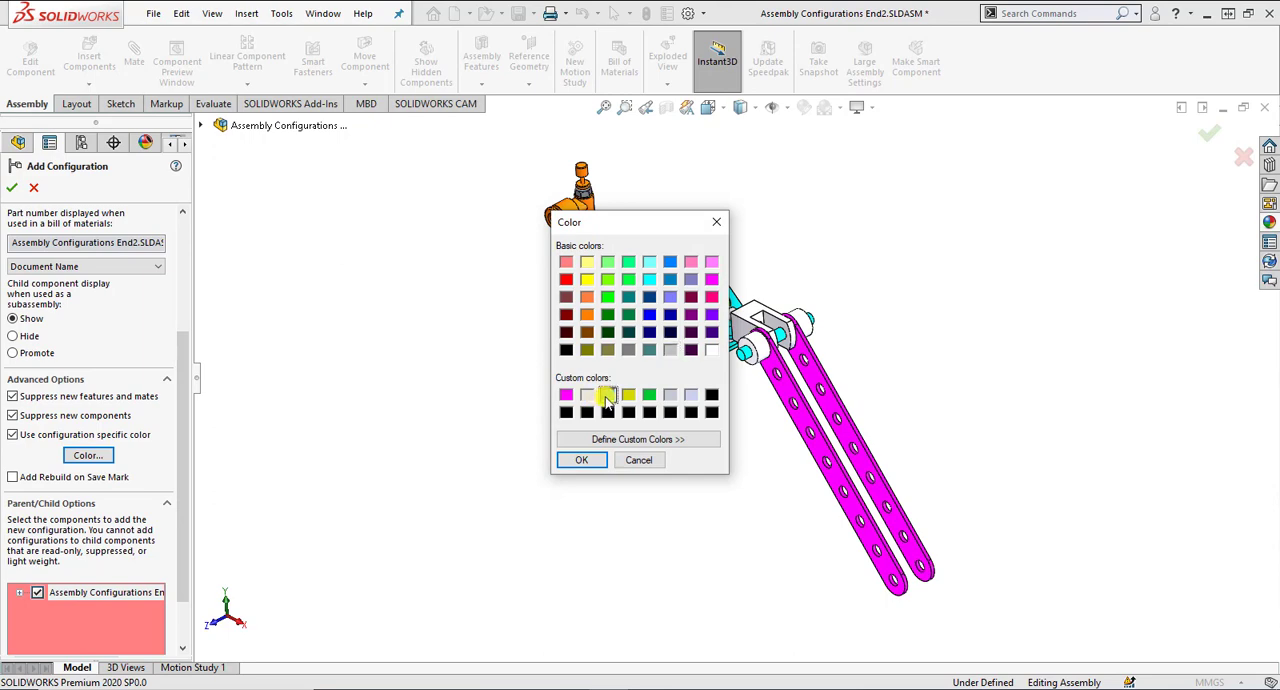
pyautogui.click(582, 460)
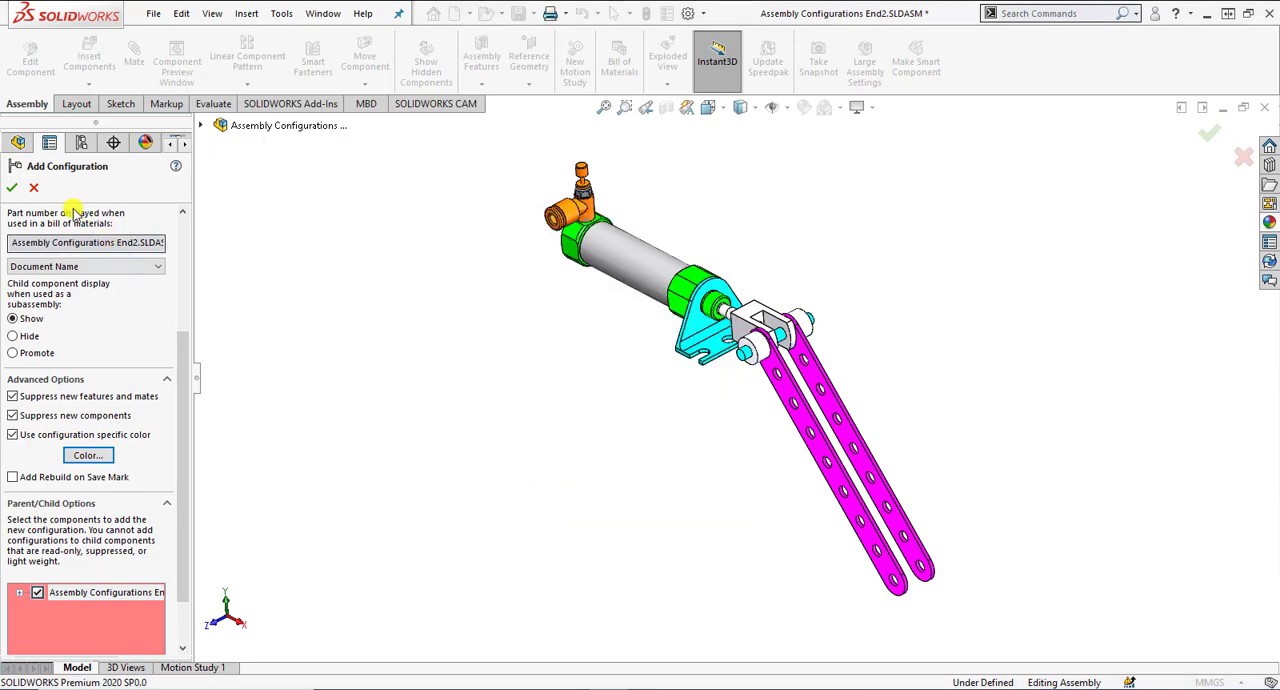
pyautogui.click(12, 187)
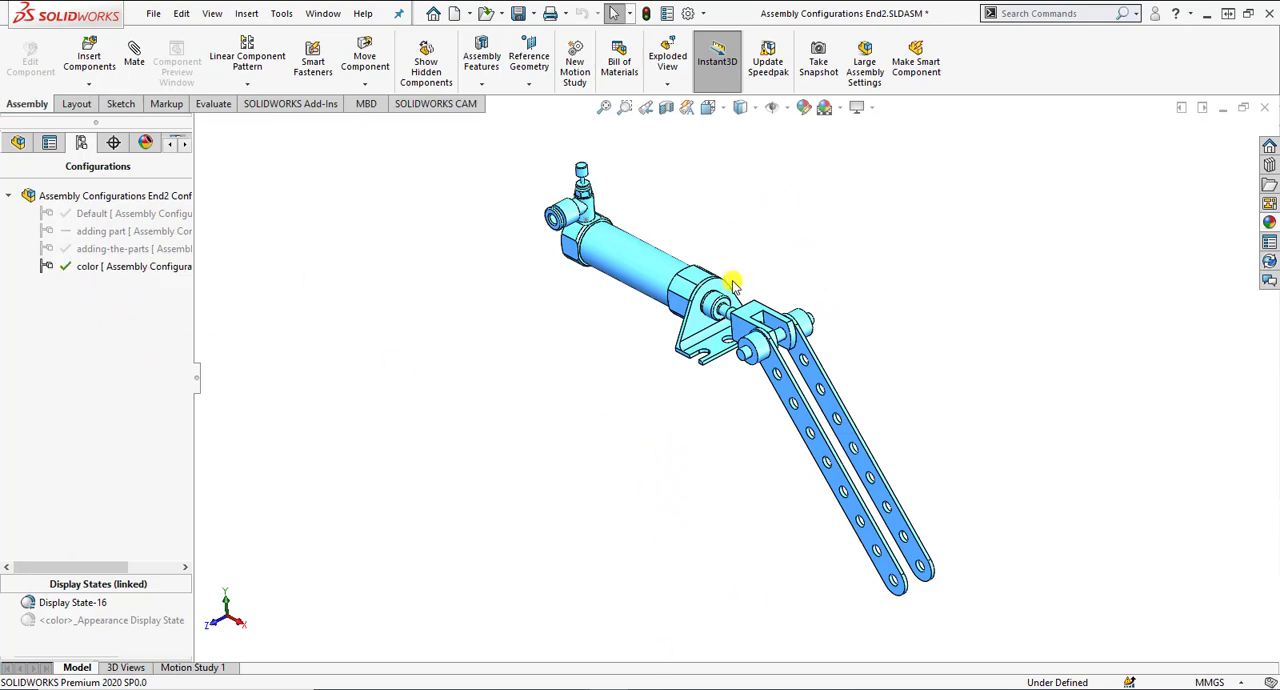
# Activate the adding-the-parts, adding part and Default configurations in turn to compare them with the color configuration.
pyautogui.doubleClick(166, 254)
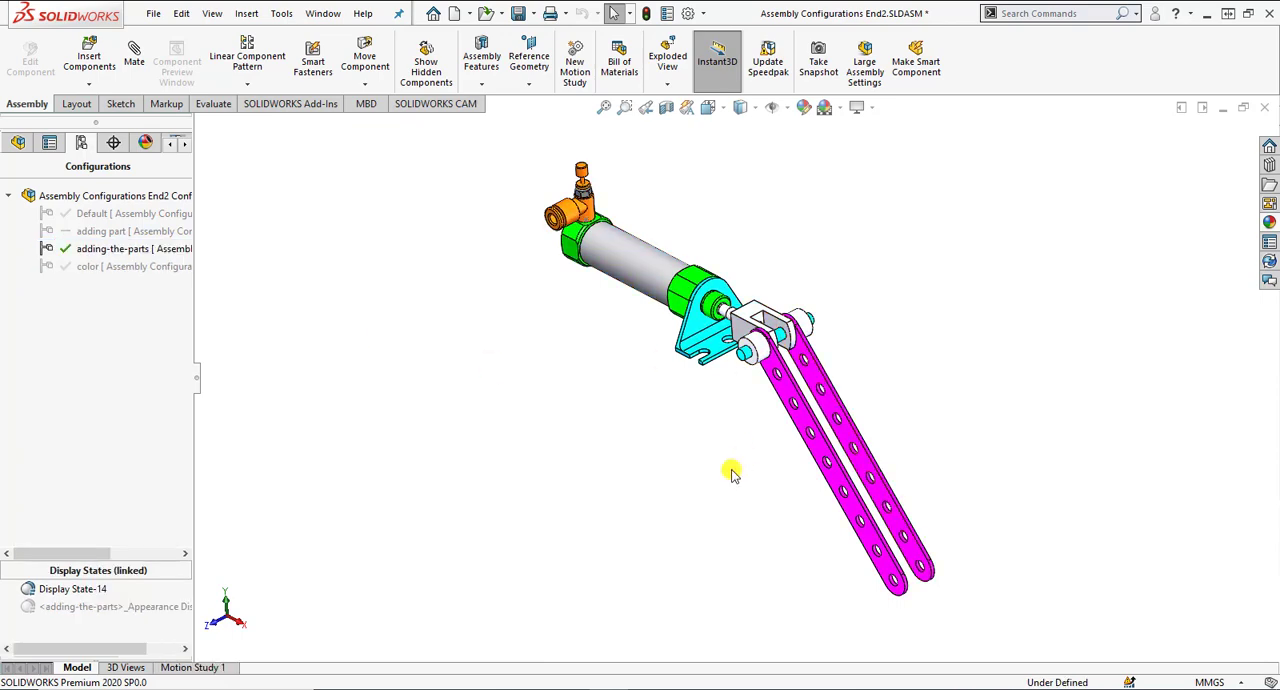
pyautogui.doubleClick(100, 231)
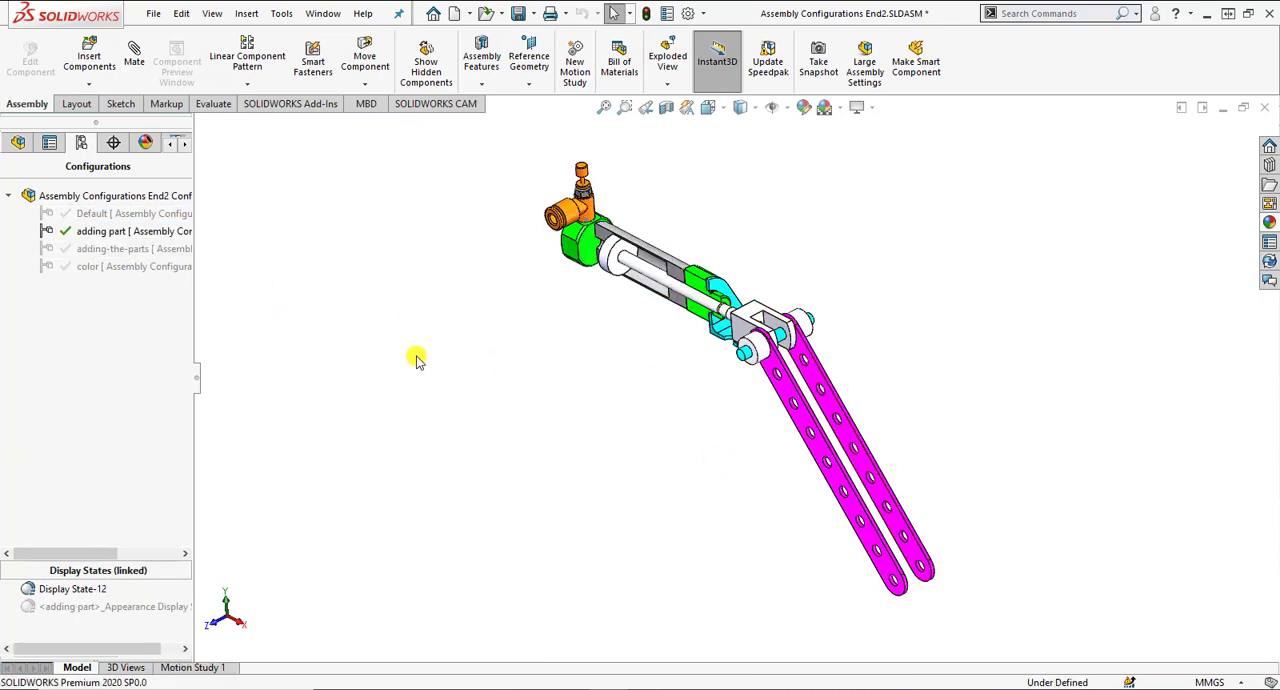
pyautogui.doubleClick(128, 213)
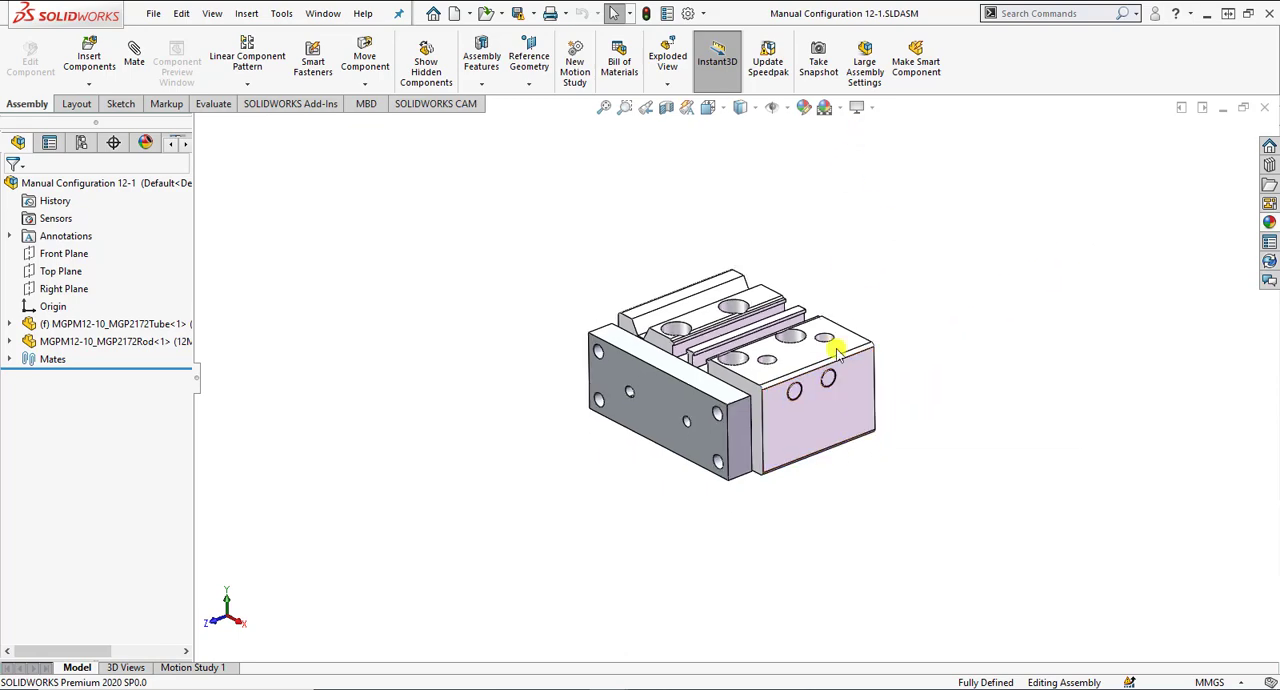
# Examine the rod plate in the Manual Configuration 12-1 assembly and list the assembly's mates.
pyautogui.scroll(-2, 720, 462)
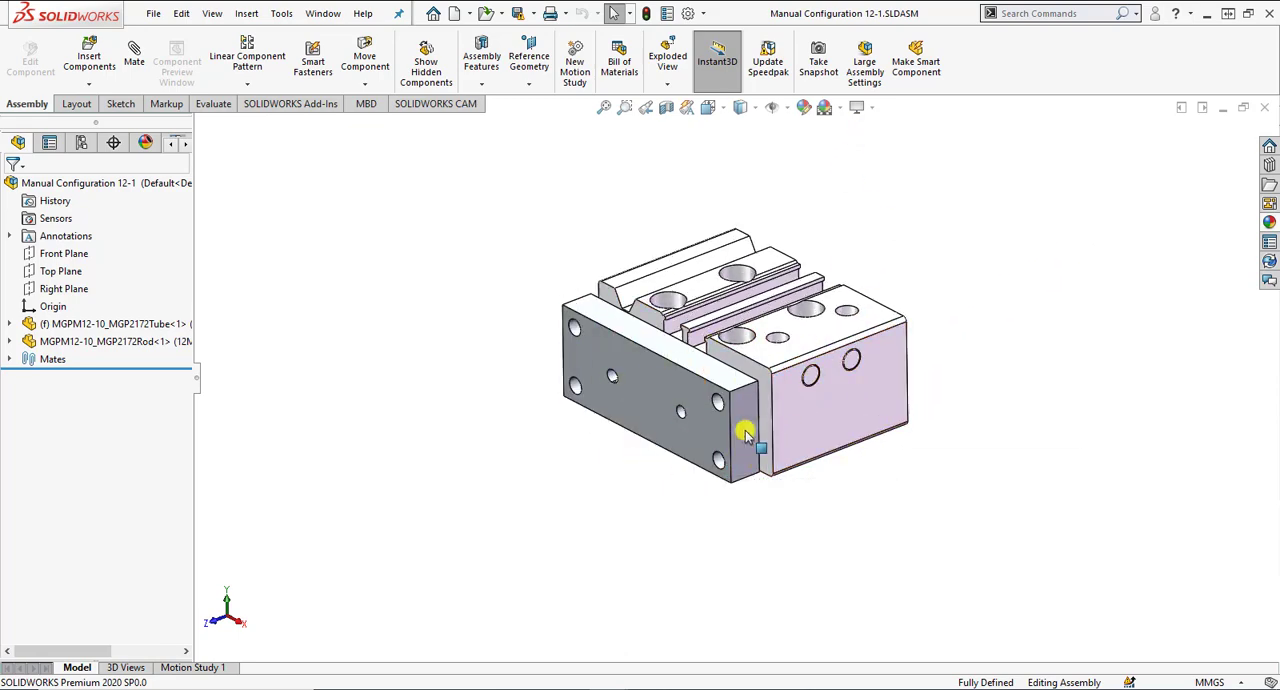
pyautogui.click(745, 432)
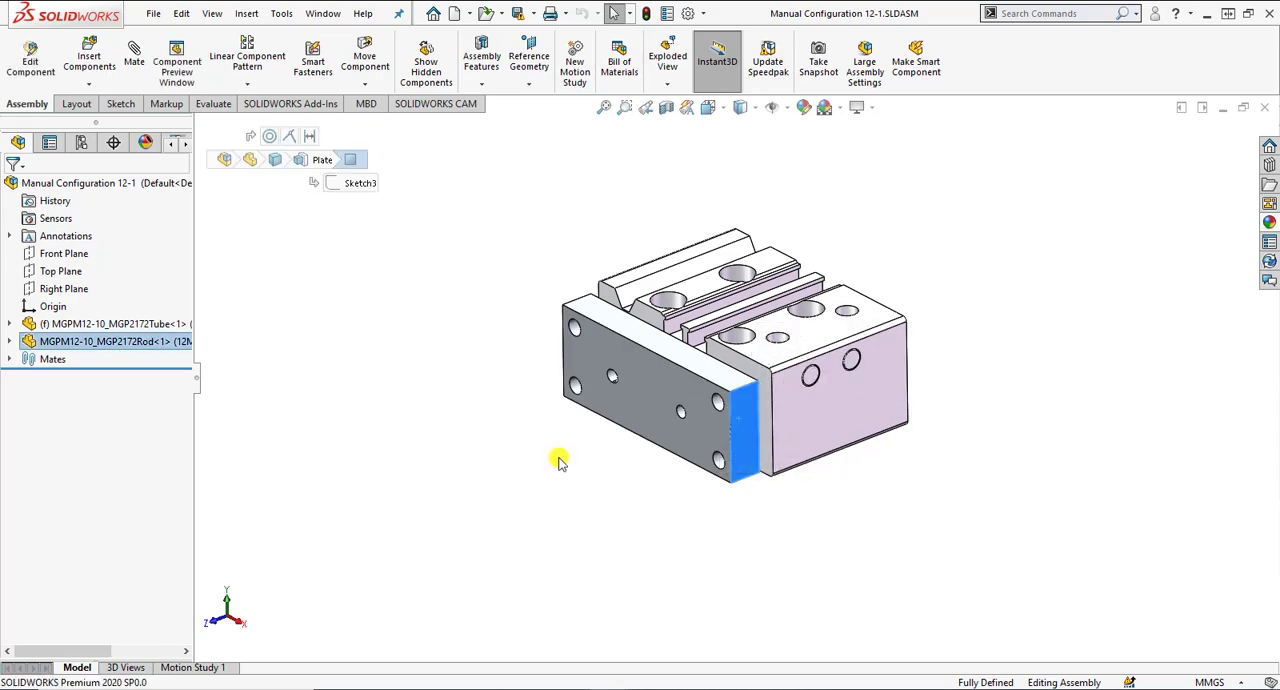
pyautogui.click(9, 359)
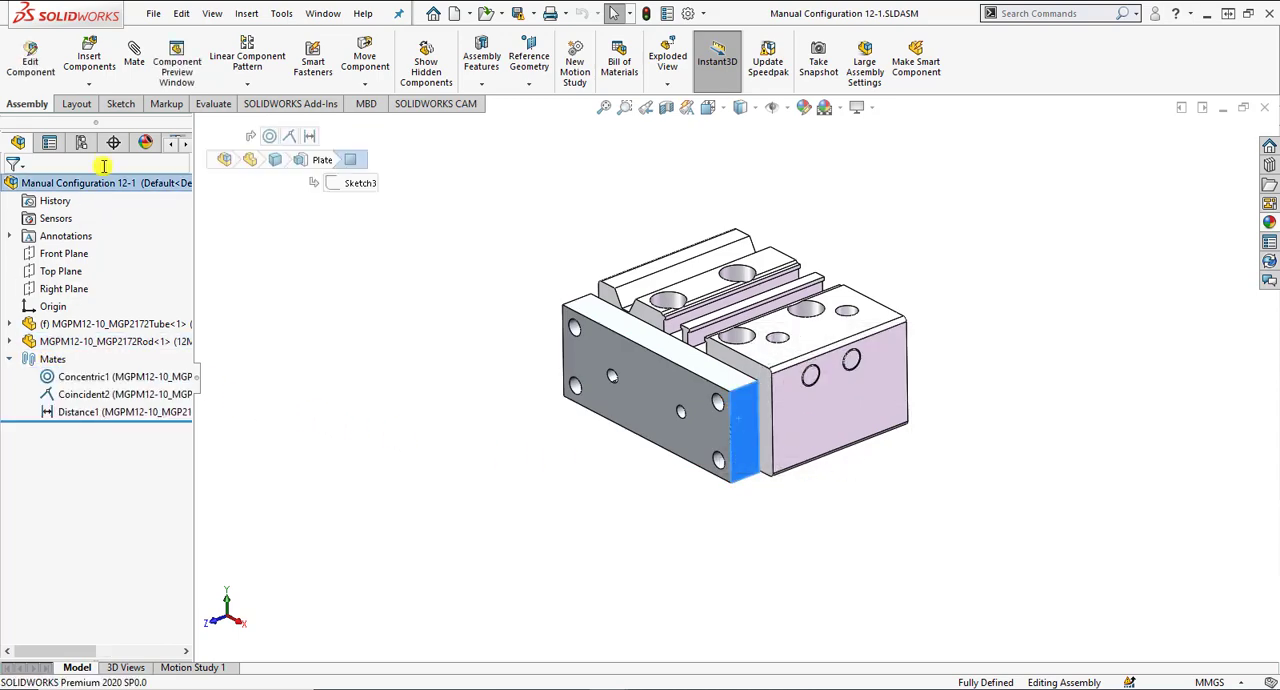
pyautogui.click(82, 144)
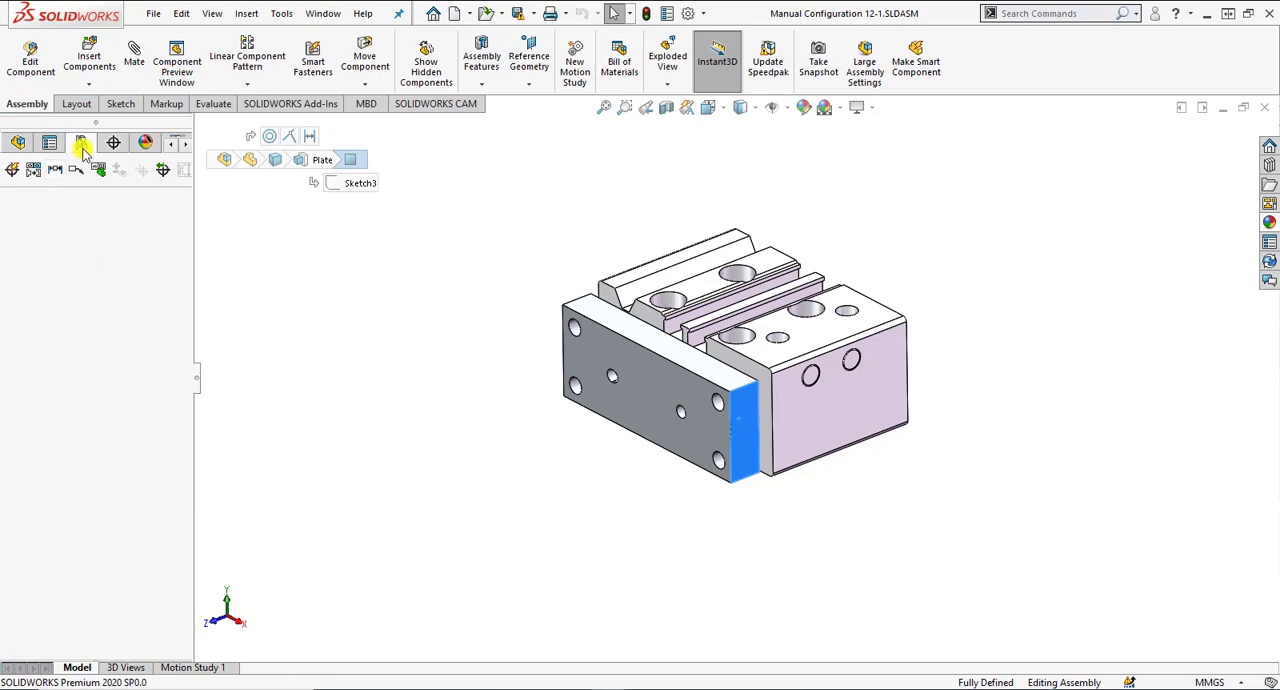
pyautogui.rightClick(108, 243)
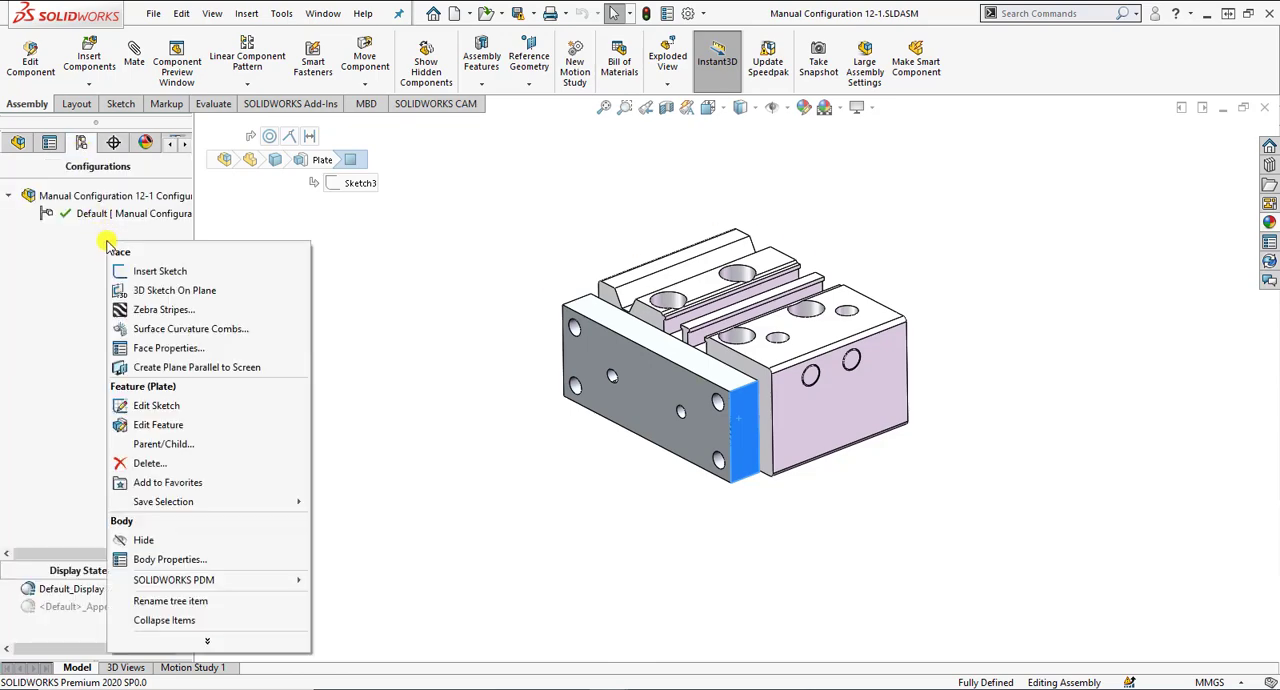
pyautogui.click(68, 230)
pyautogui.rightClick(62, 238)
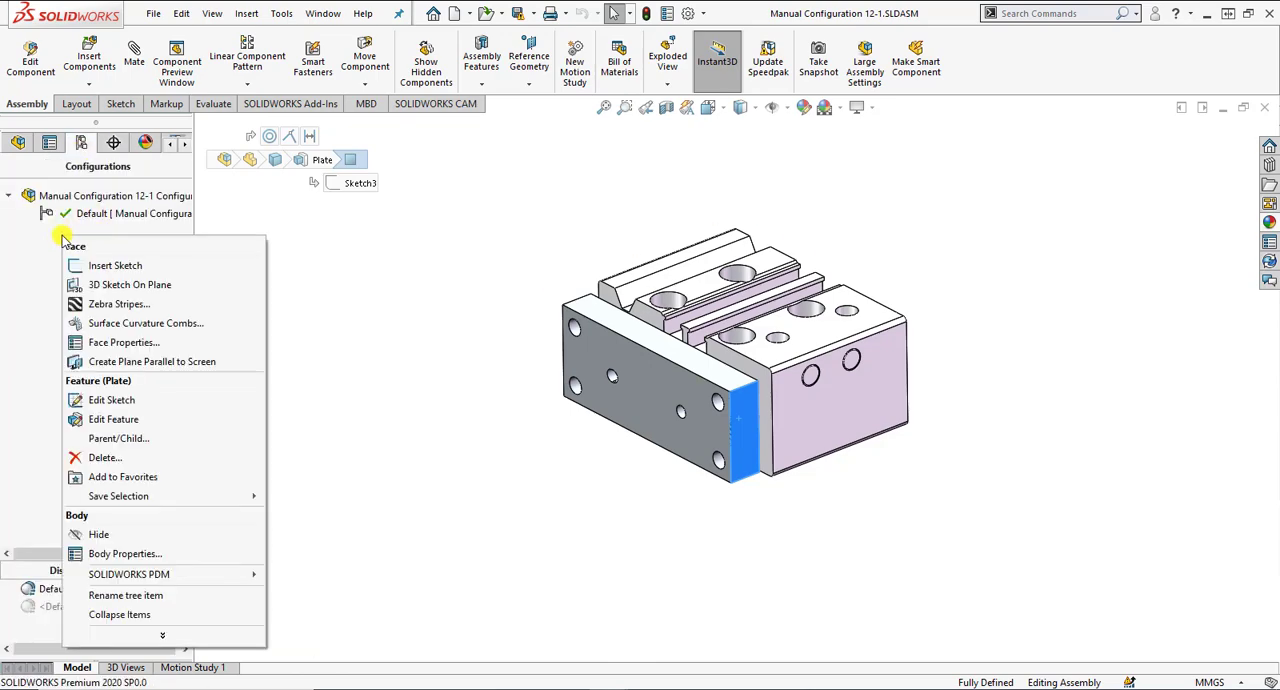
pyautogui.click(55, 232)
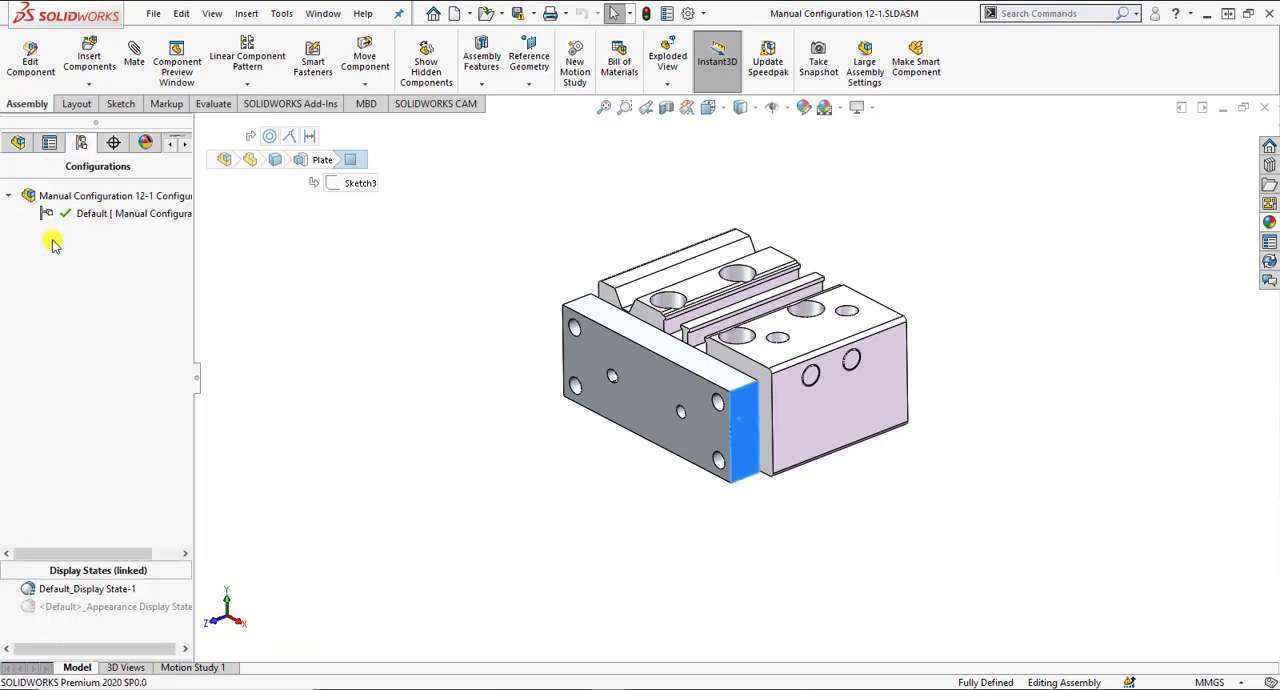
pyautogui.click(19, 143)
# Add a configuration named dist. to the Manual Configuration 12-1 assembly.
pyautogui.click(86, 142)
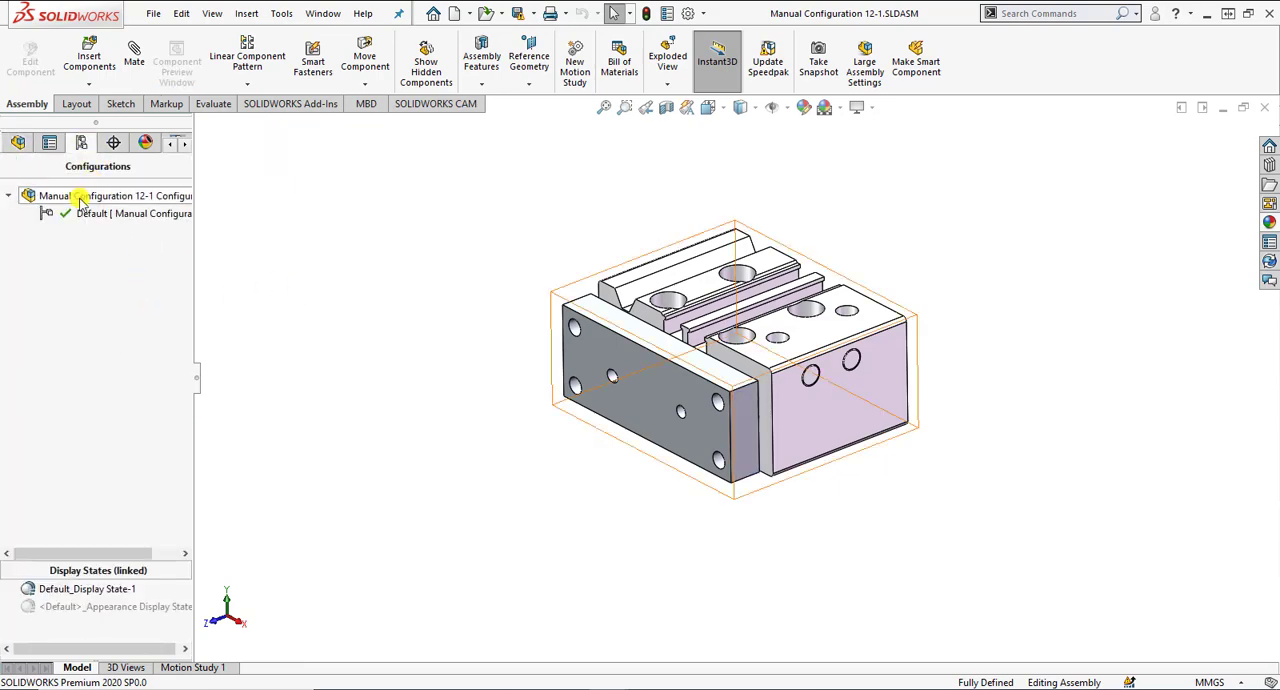
pyautogui.rightClick(80, 197)
pyautogui.click(92, 228)
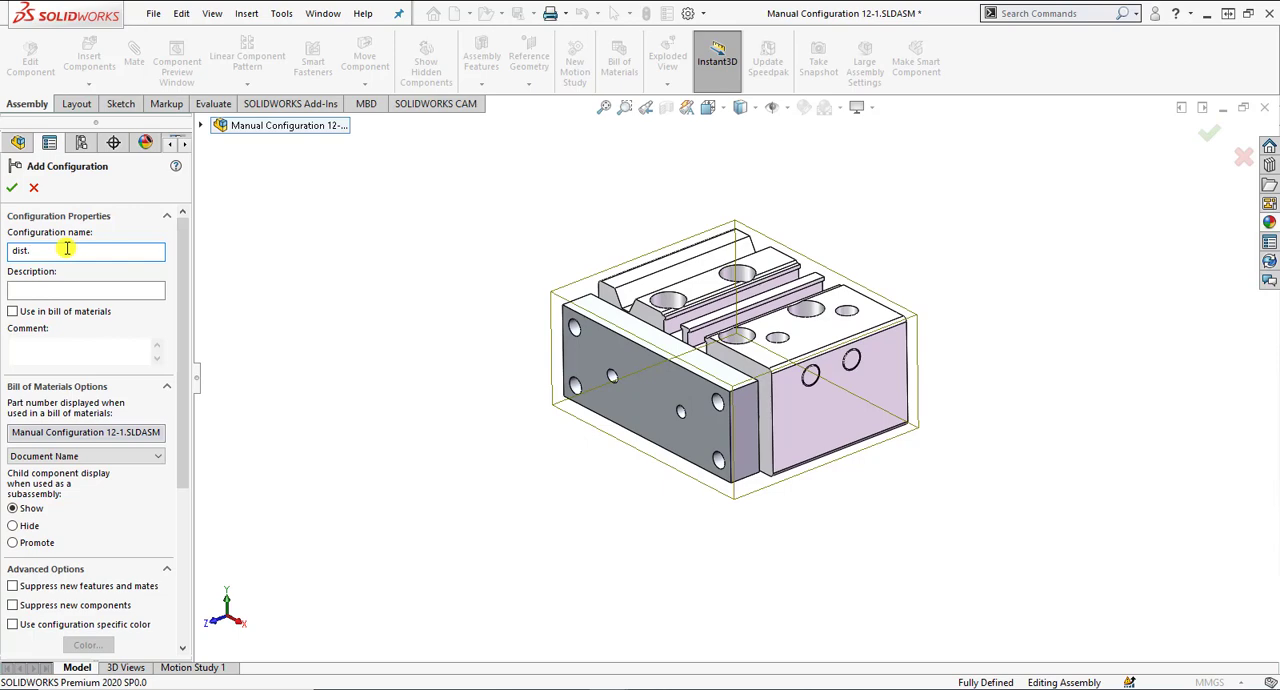
pyautogui.moveTo(183, 280); pyautogui.dragTo(166, 354)
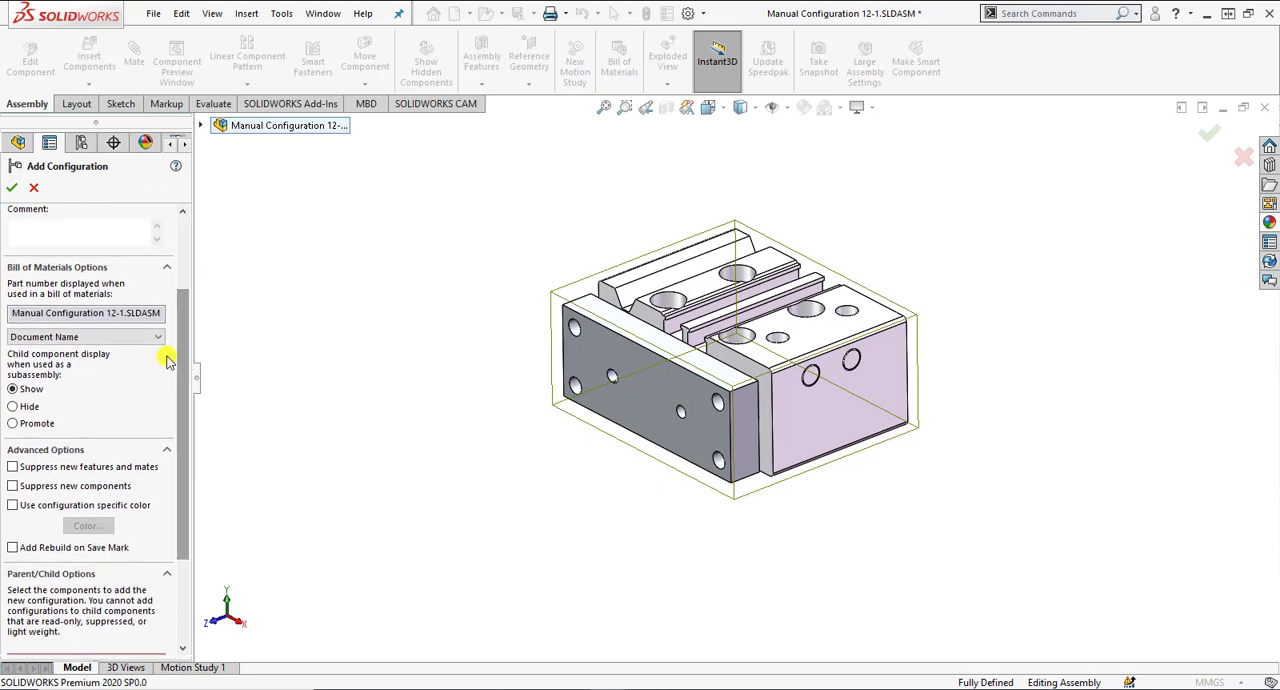
pyautogui.click(86, 466)
pyautogui.click(11, 190)
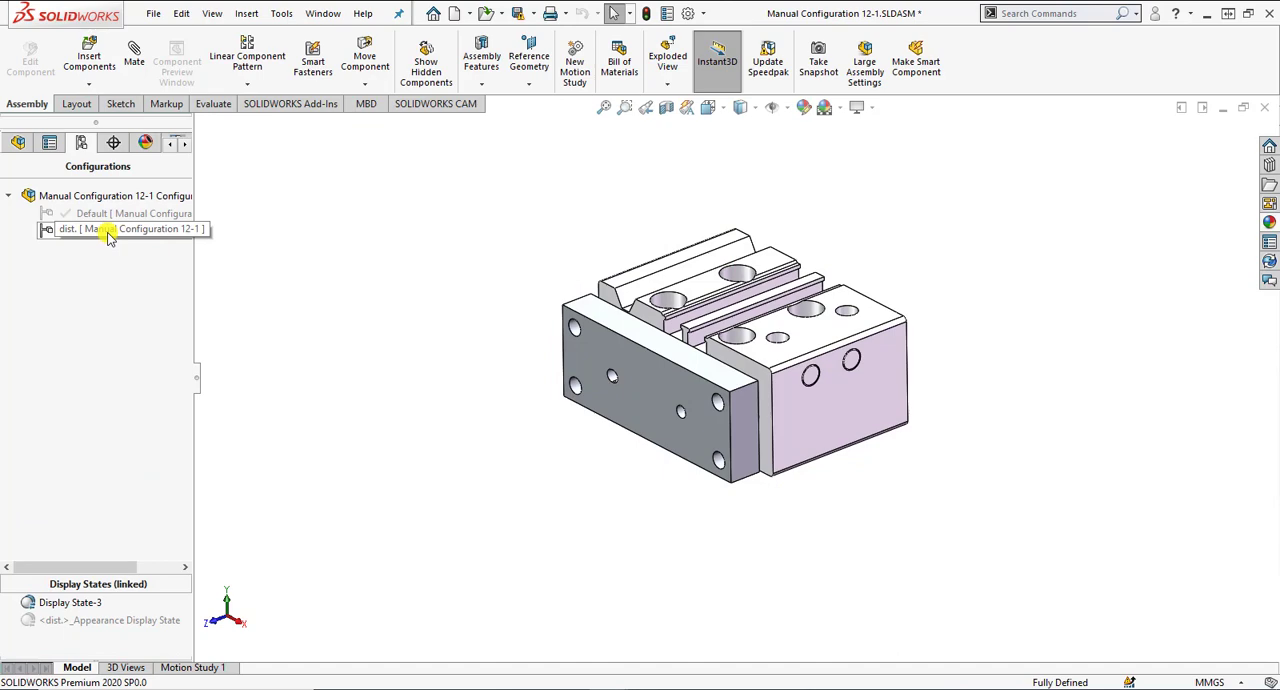
# Set the Distance1 mate between the tube and rod components to 20 mm in the dist. configuration.
pyautogui.click(18, 143)
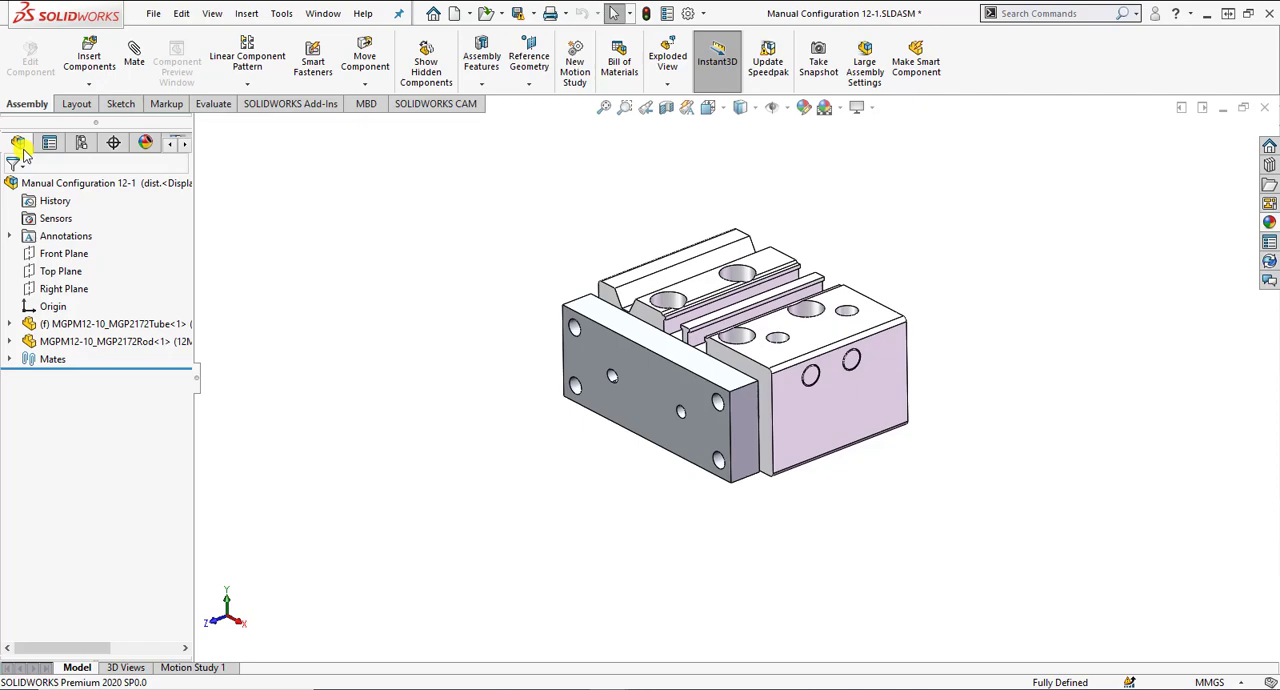
pyautogui.click(9, 359)
pyautogui.click(85, 411)
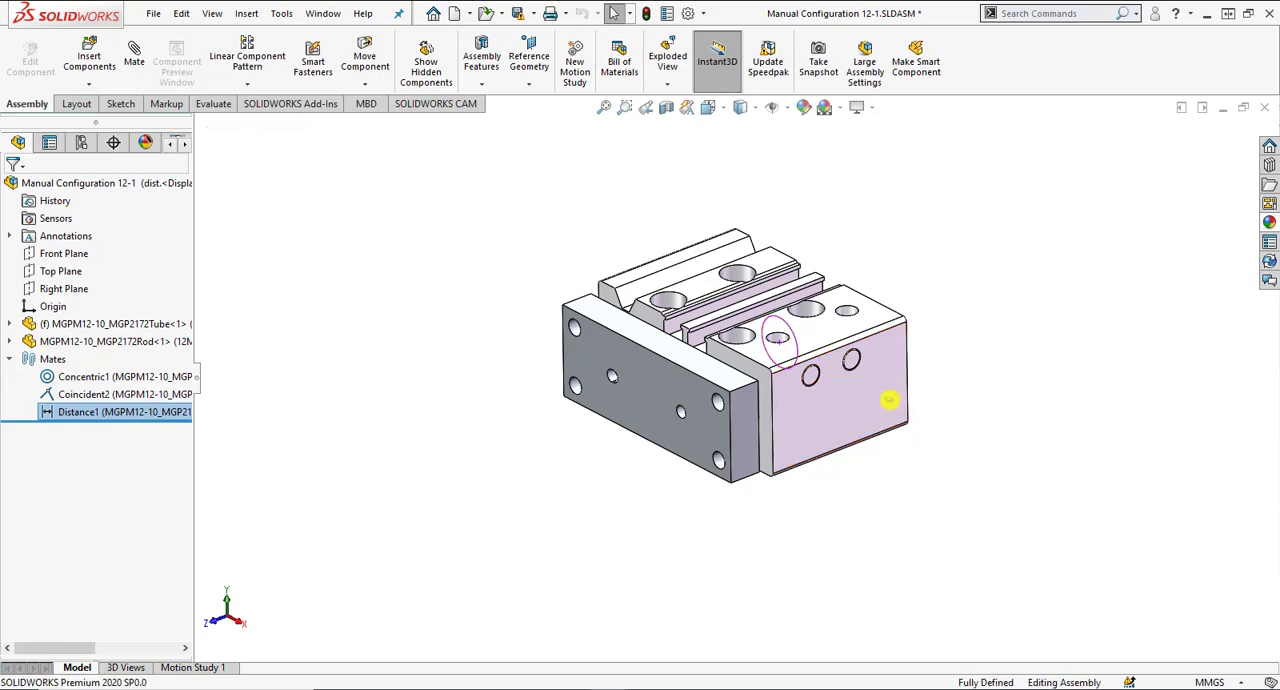
pyautogui.doubleClick(889, 400)
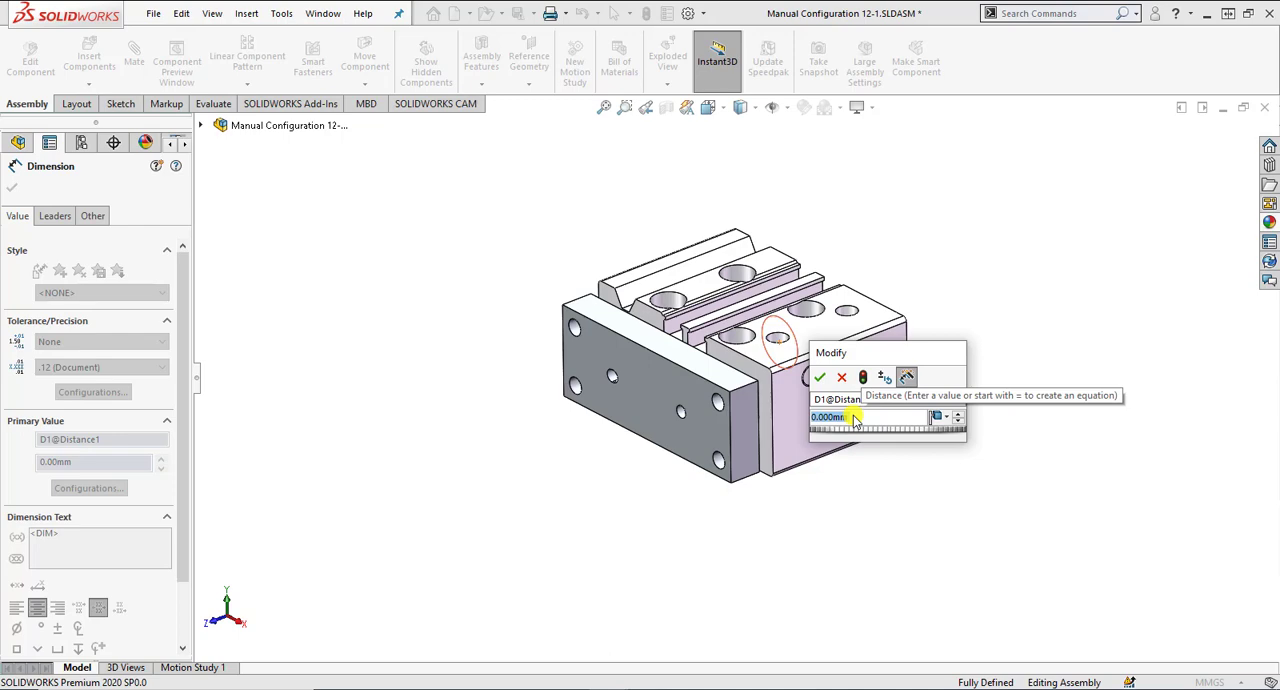
pyautogui.write('20')
pyautogui.press('Return')
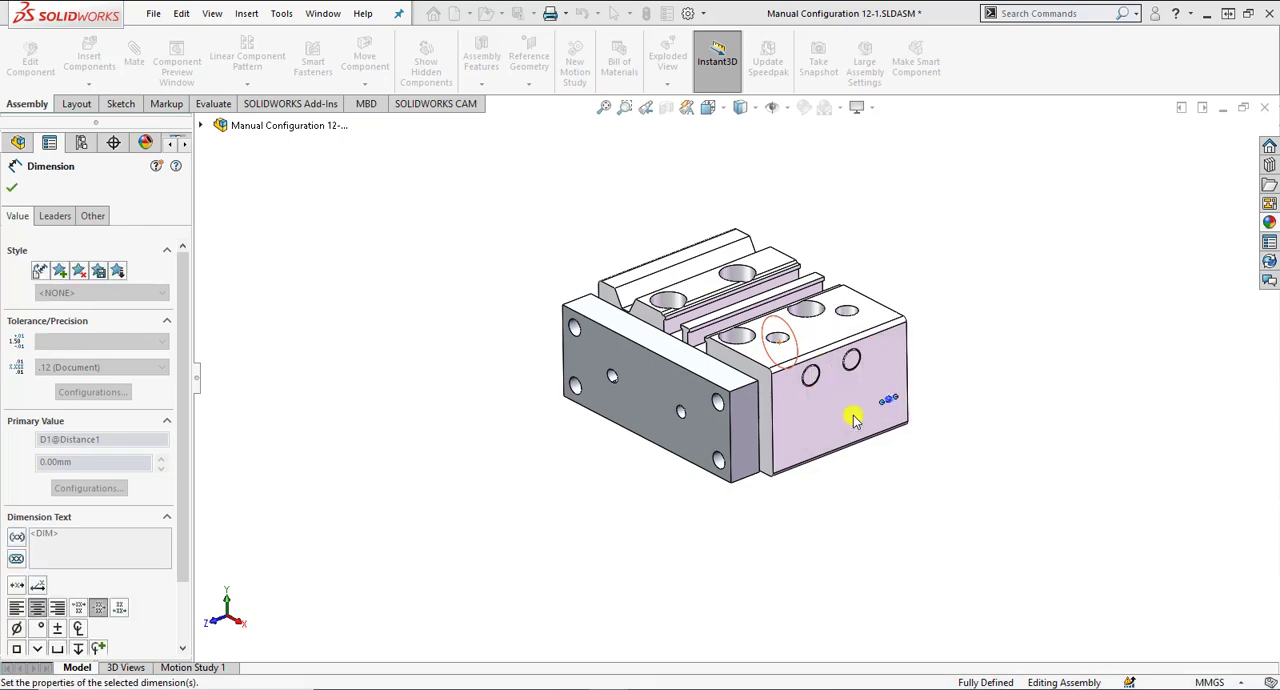
pyautogui.click(963, 483)
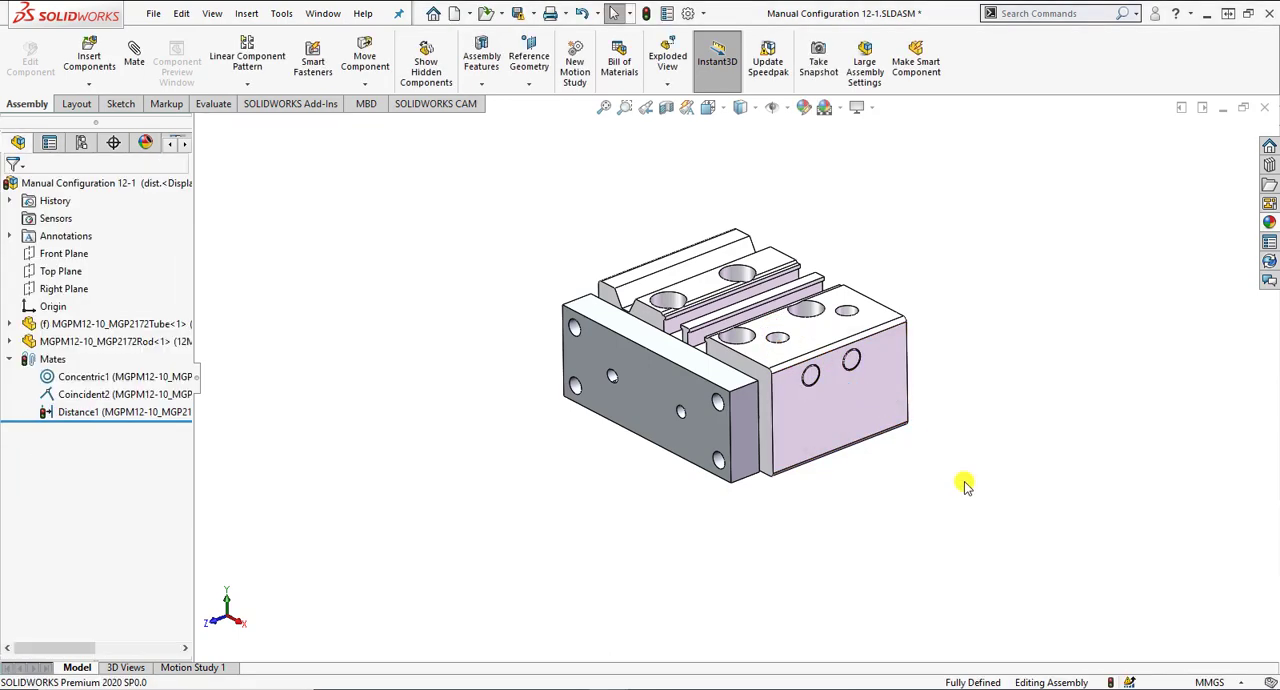
pyautogui.click(180, 413)
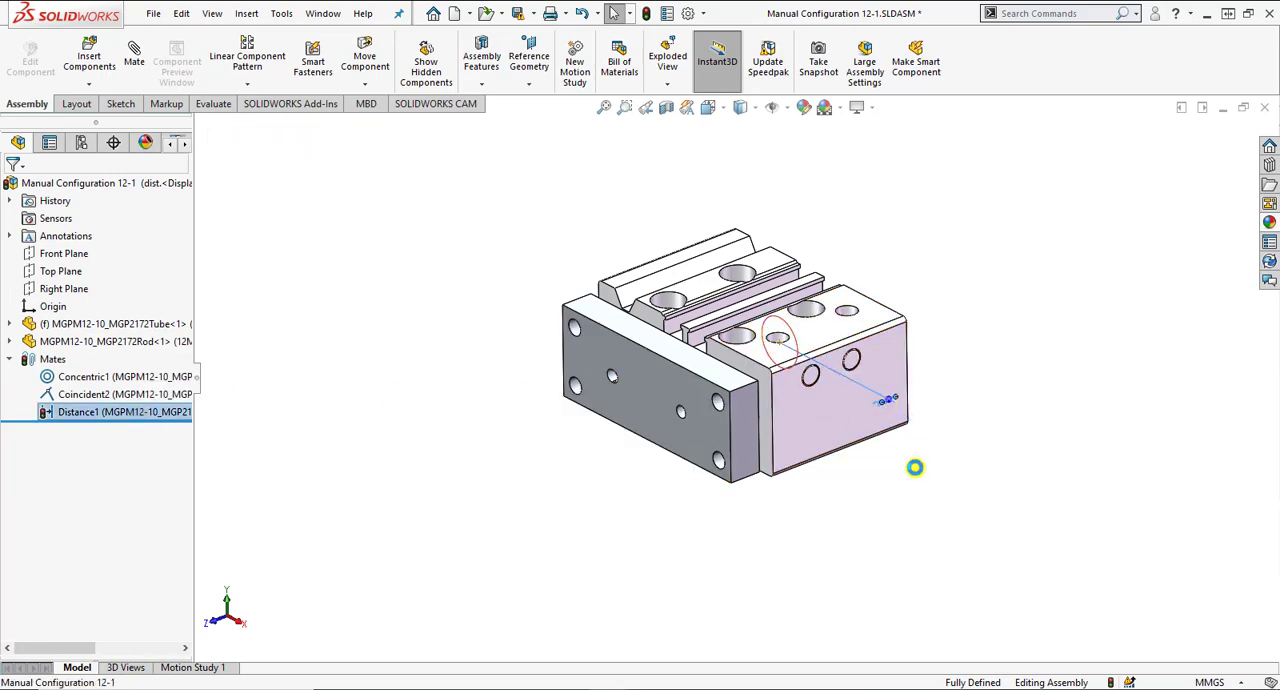
# Open the Distance1 dimension for editing and try the All Configurations and Specify Configurations scopes.
pyautogui.doubleClick(910, 467)
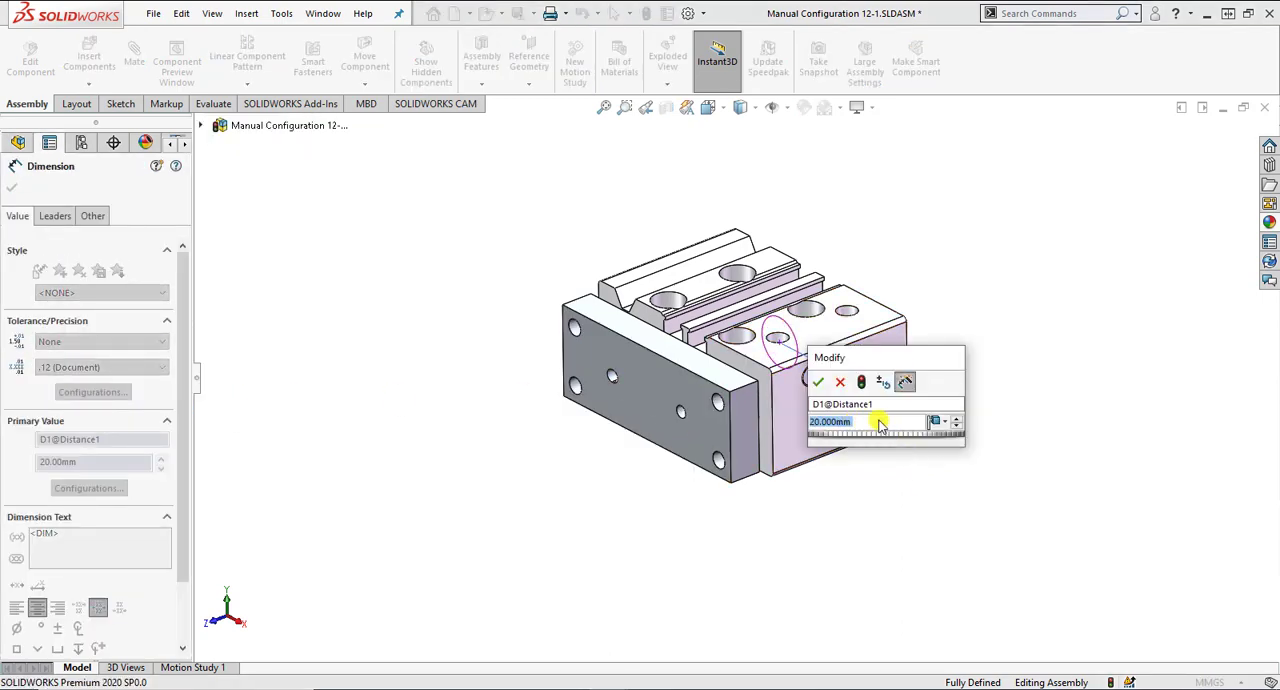
pyautogui.click(938, 421)
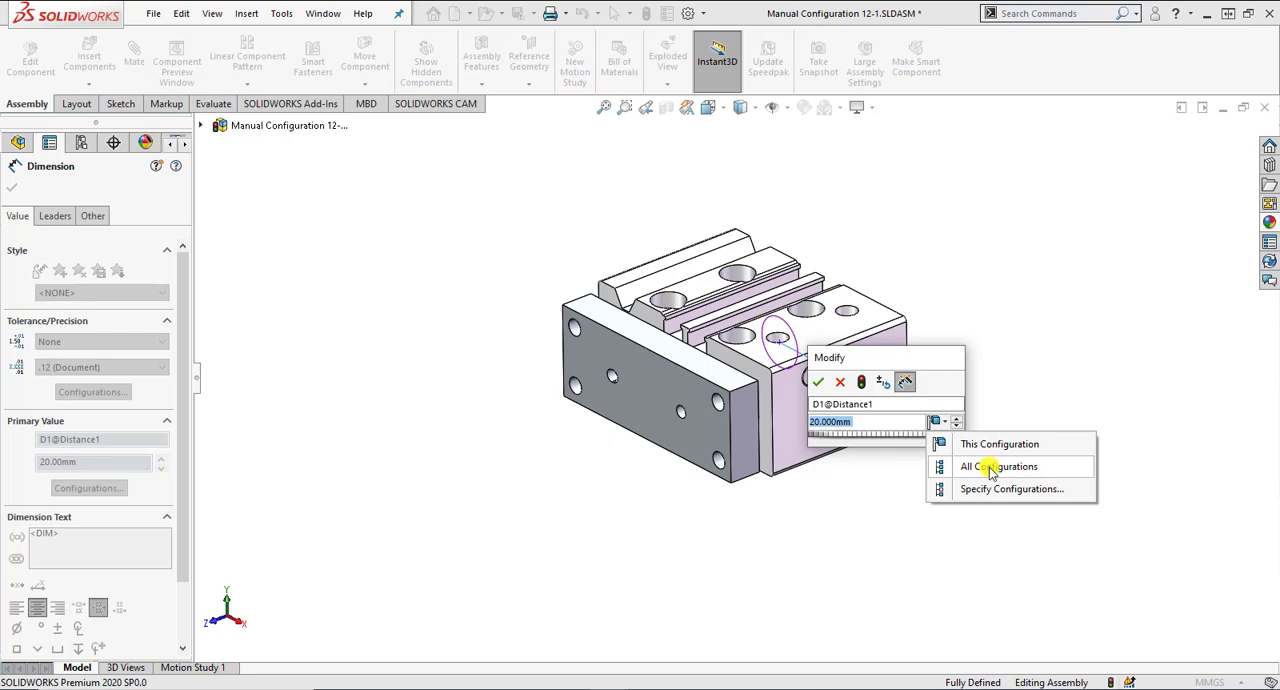
pyautogui.click(993, 467)
pyautogui.click(946, 424)
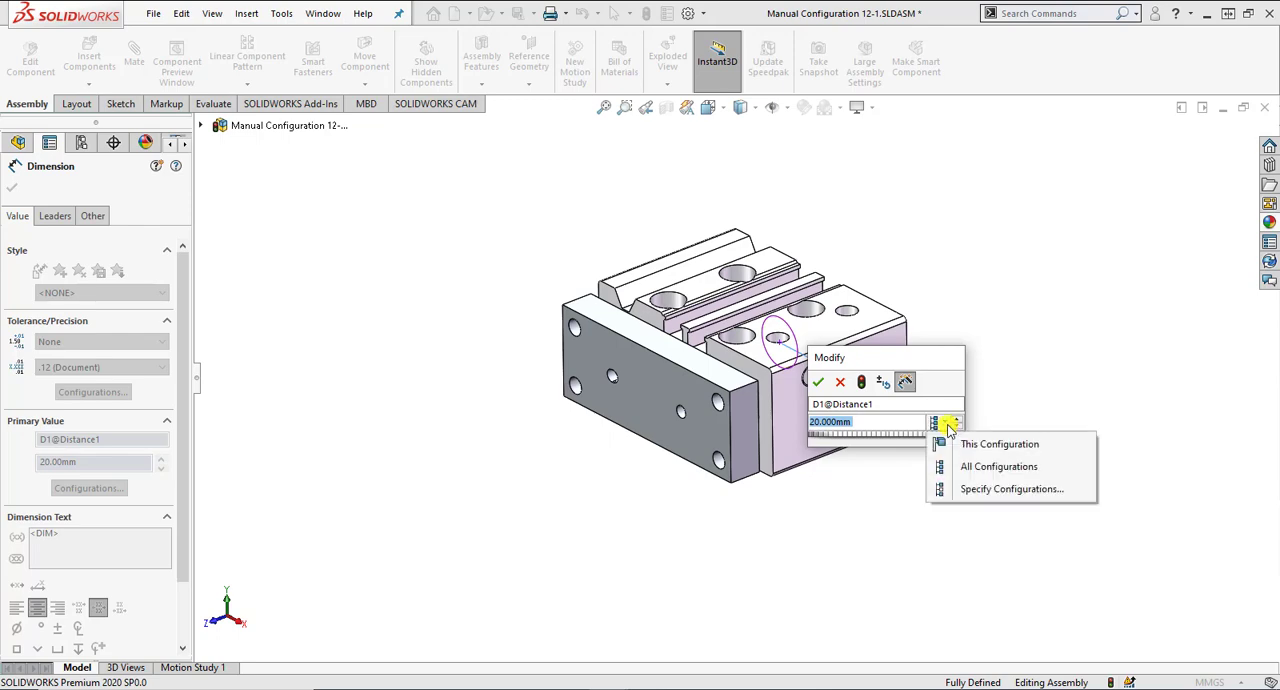
pyautogui.click(975, 489)
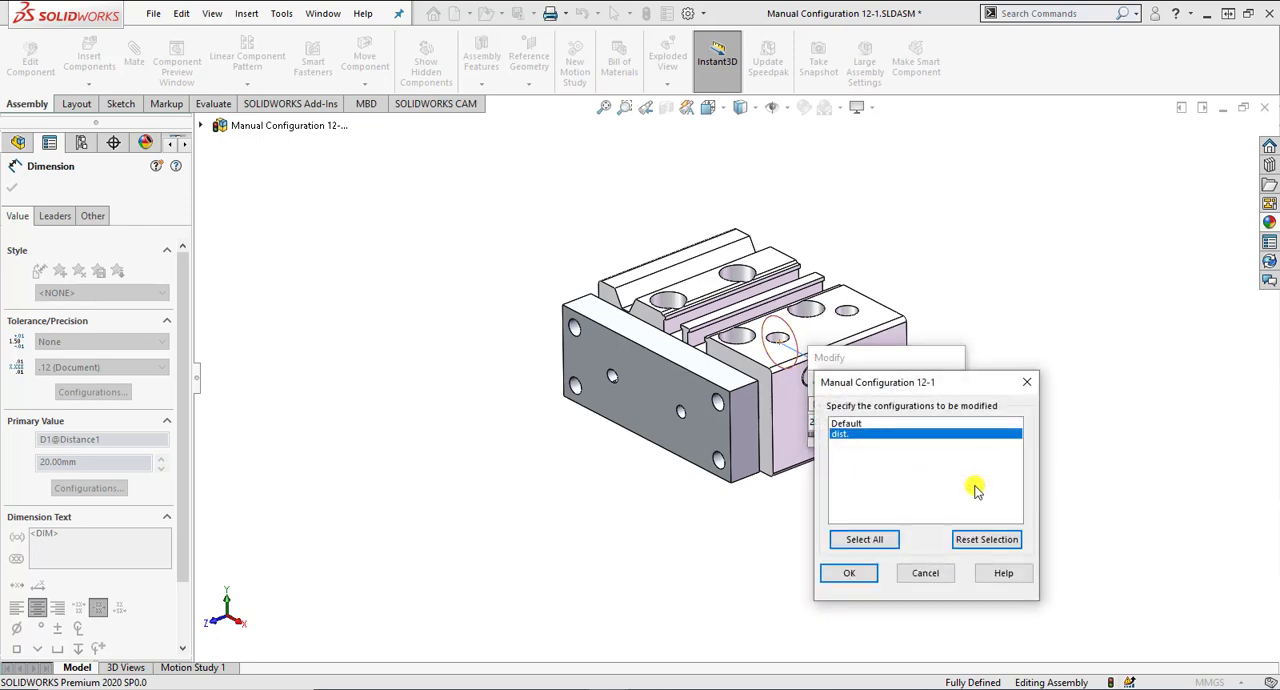
pyautogui.keyDown('ctrl'); pyautogui.click(857, 425); pyautogui.keyUp('ctrl')
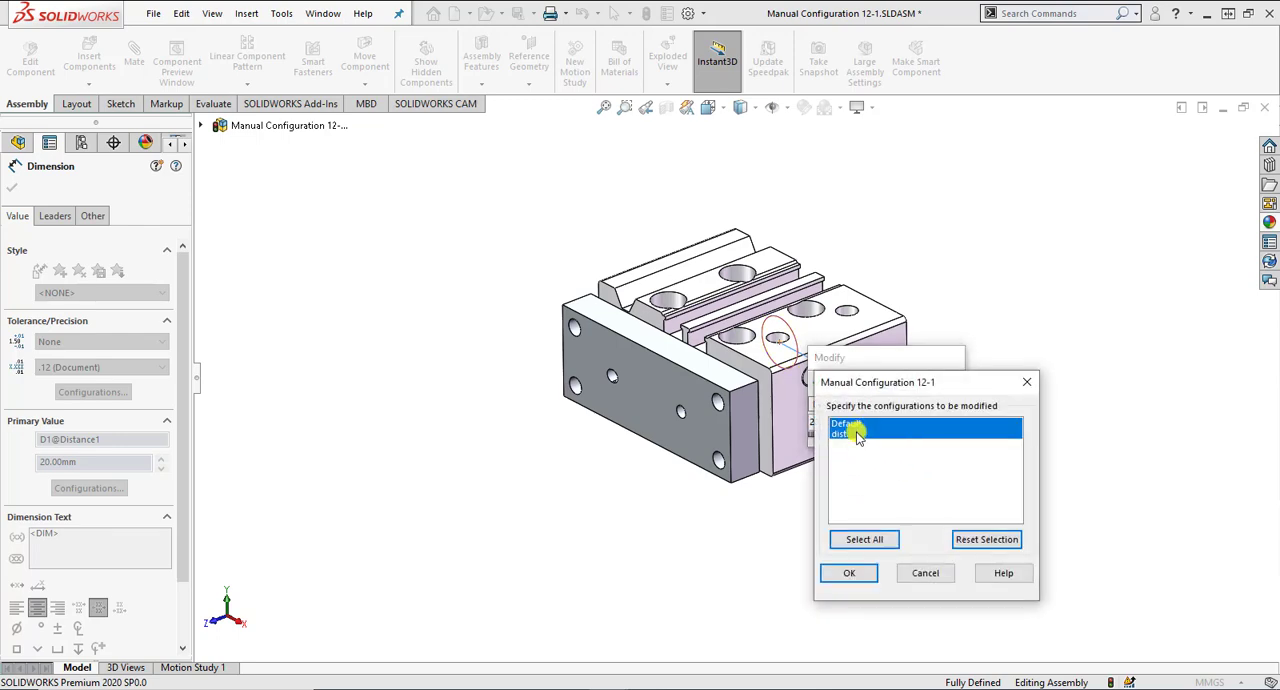
pyautogui.click(912, 573)
# Apply the 20 mm Distance1 value to This Configuration only and rebuild the assembly.
pyautogui.click(944, 422)
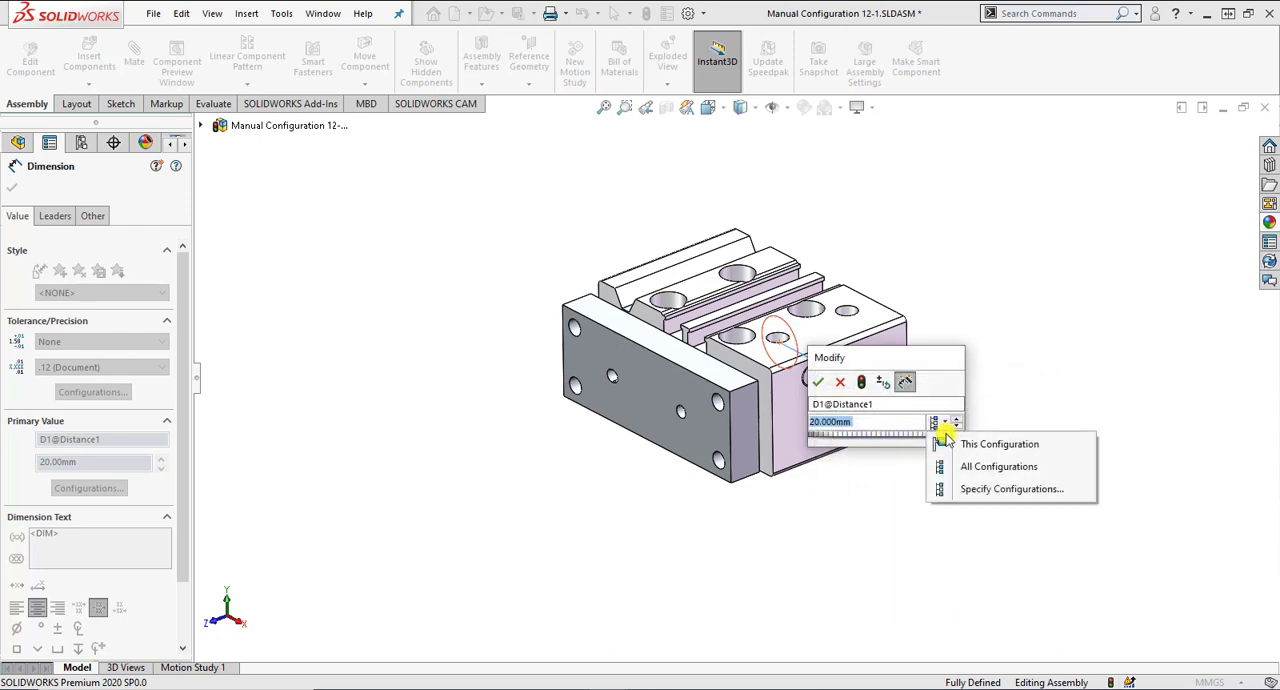
pyautogui.click(947, 446)
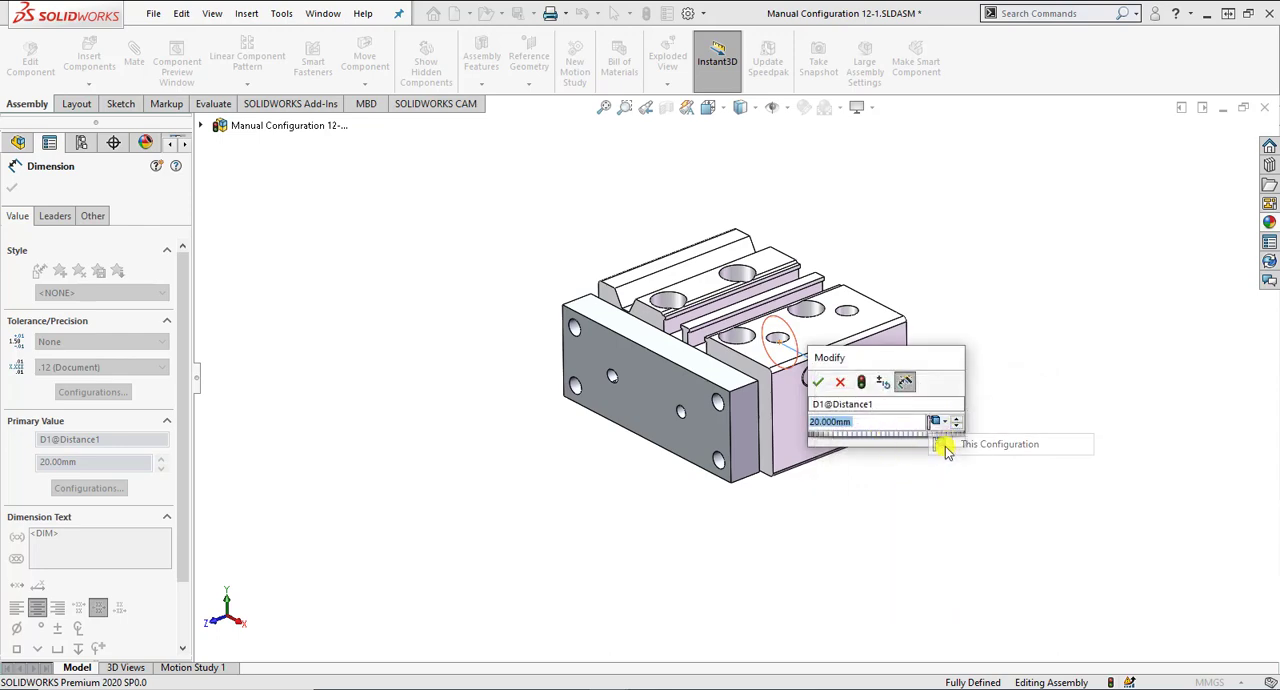
pyautogui.click(818, 382)
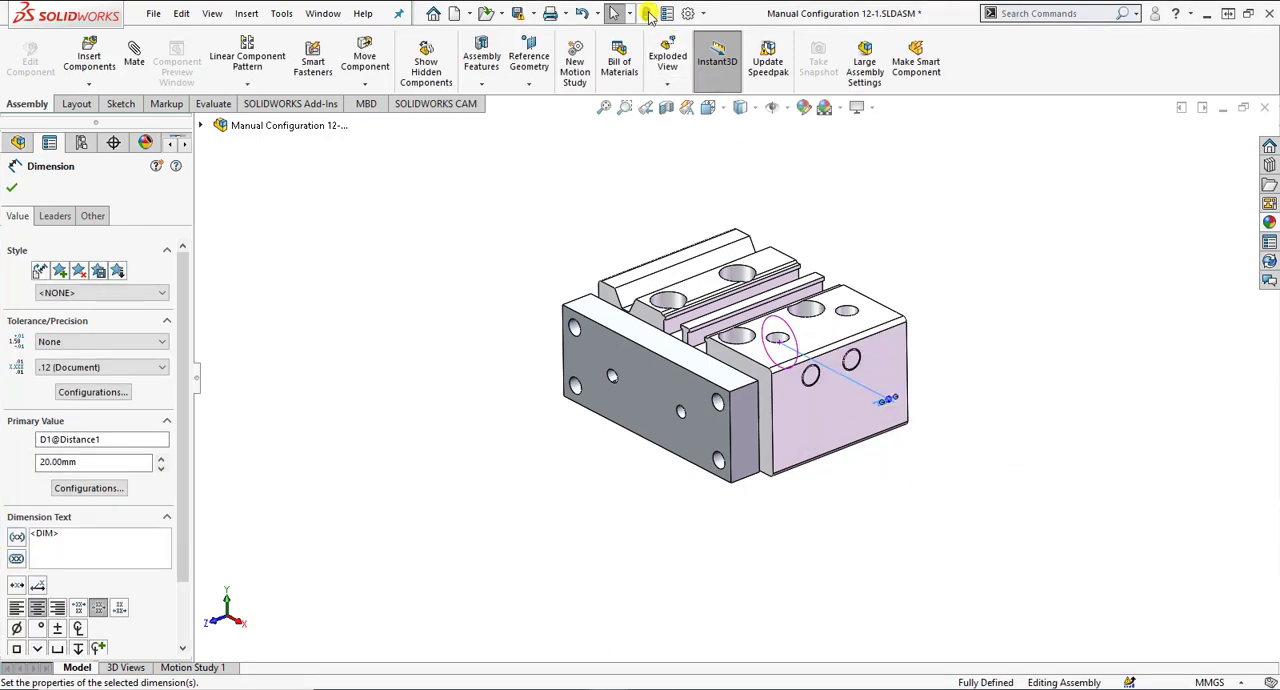
pyautogui.click(647, 14)
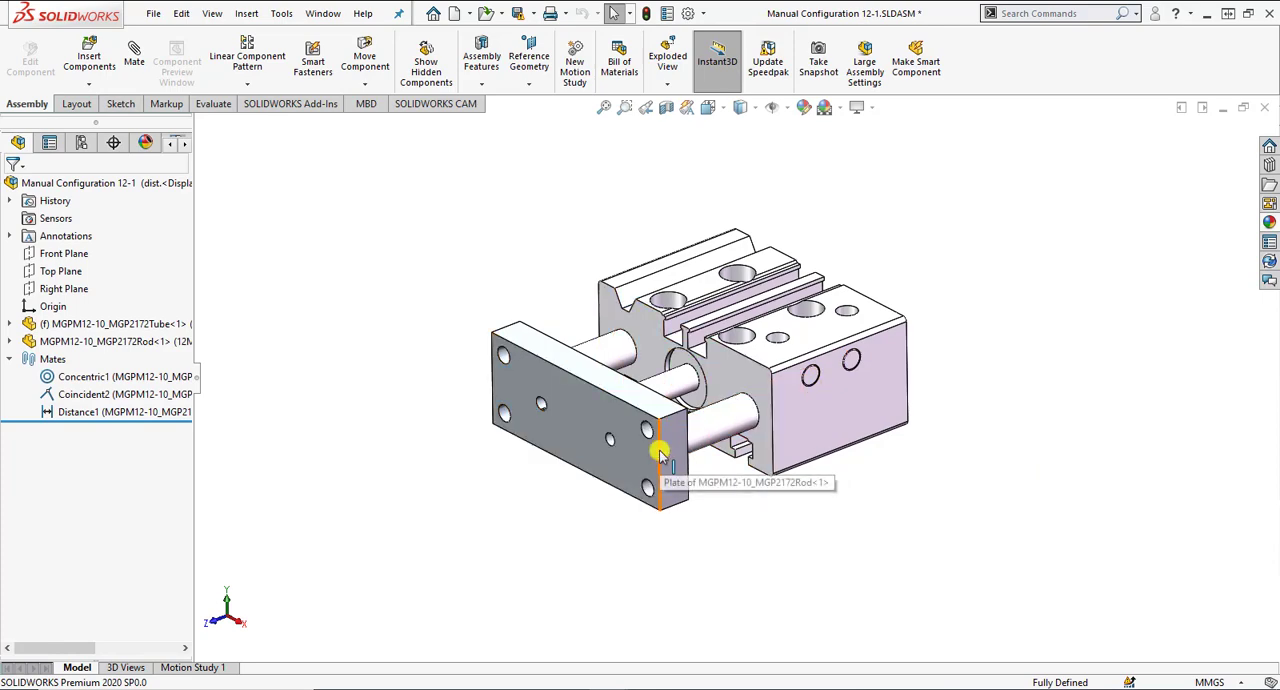
# Inspect the Distance1 mate between the tube and rod components in the extended assembly.
pyautogui.click(138, 412)
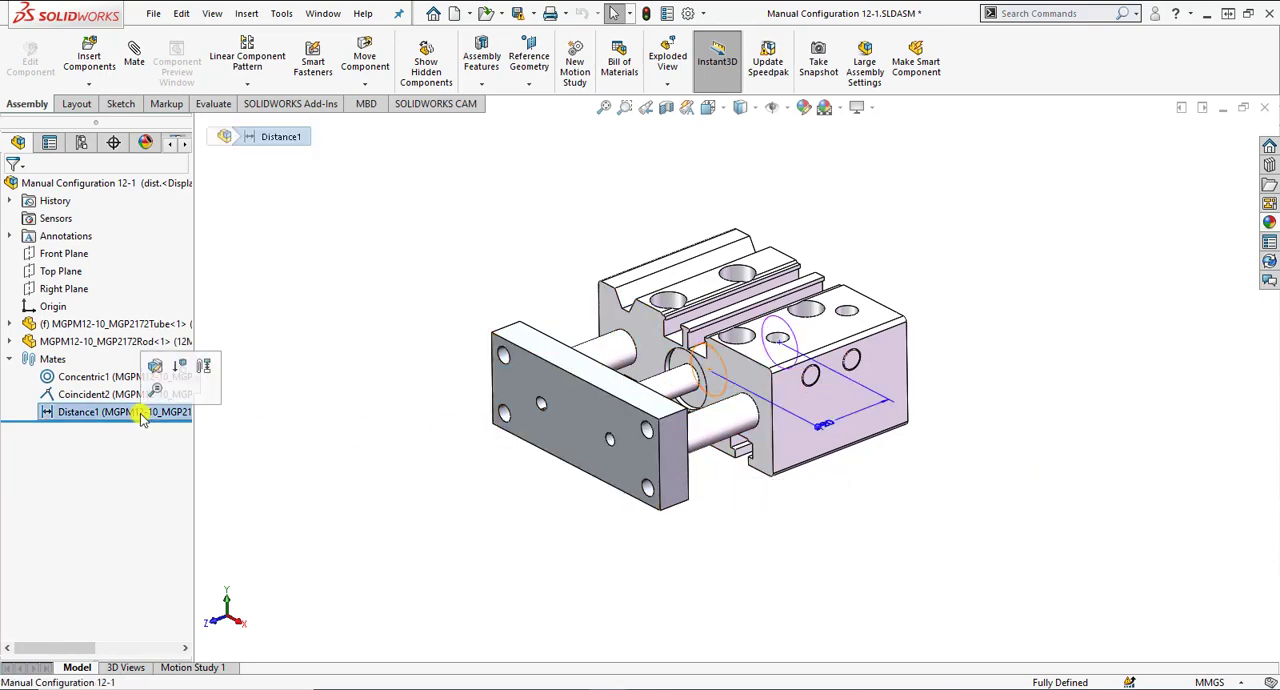
pyautogui.click(849, 427)
pyautogui.click(325, 474)
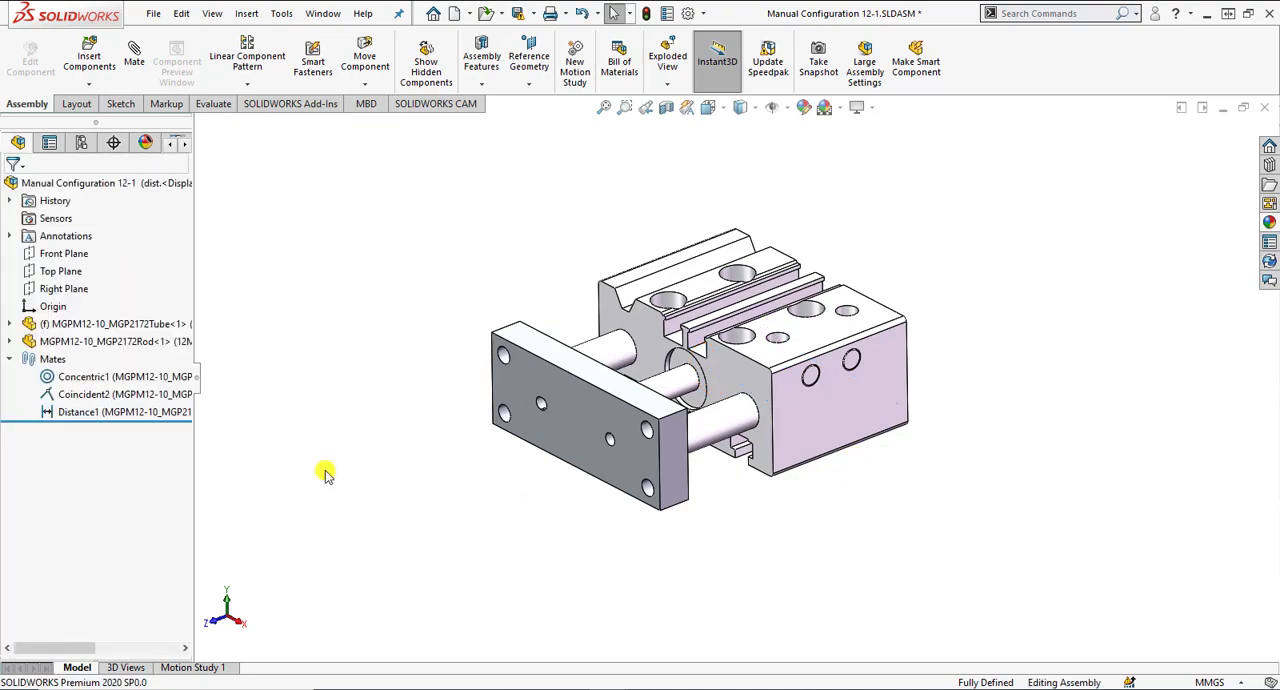
# Activate the Default and dist. configurations in turn to compare the rod plate's distance from the tube.
pyautogui.click(82, 143)
pyautogui.doubleClick(100, 213)
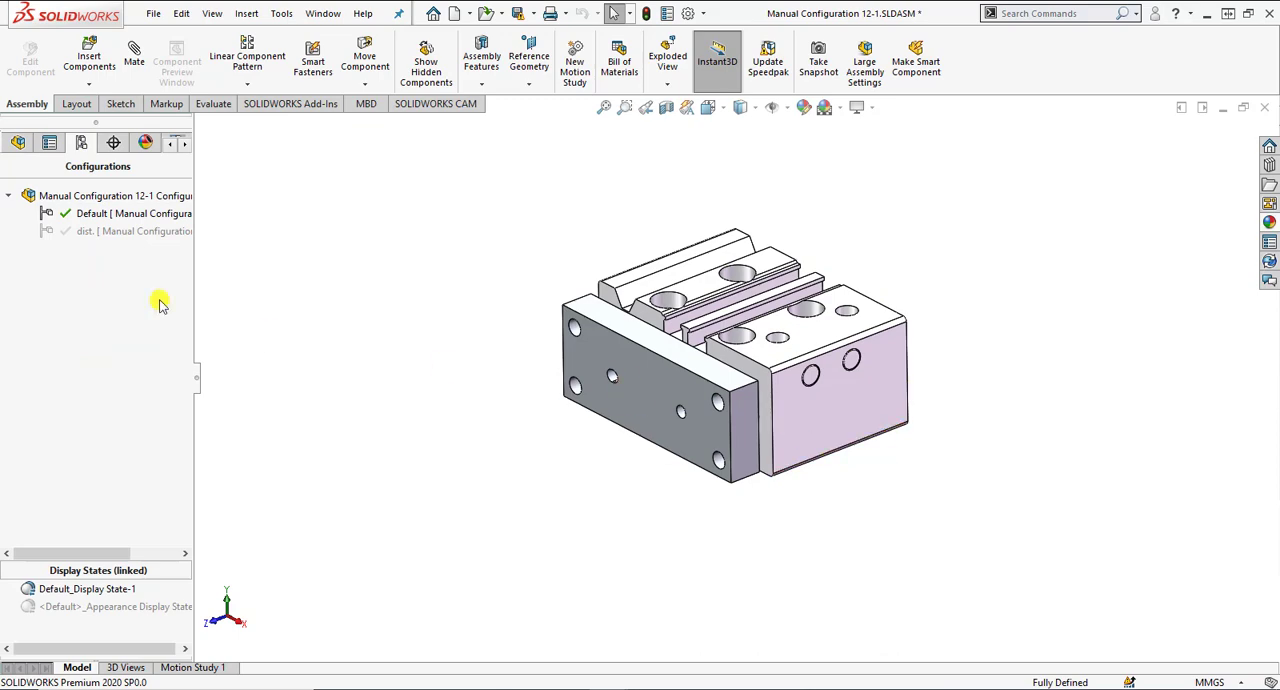
pyautogui.doubleClick(113, 230)
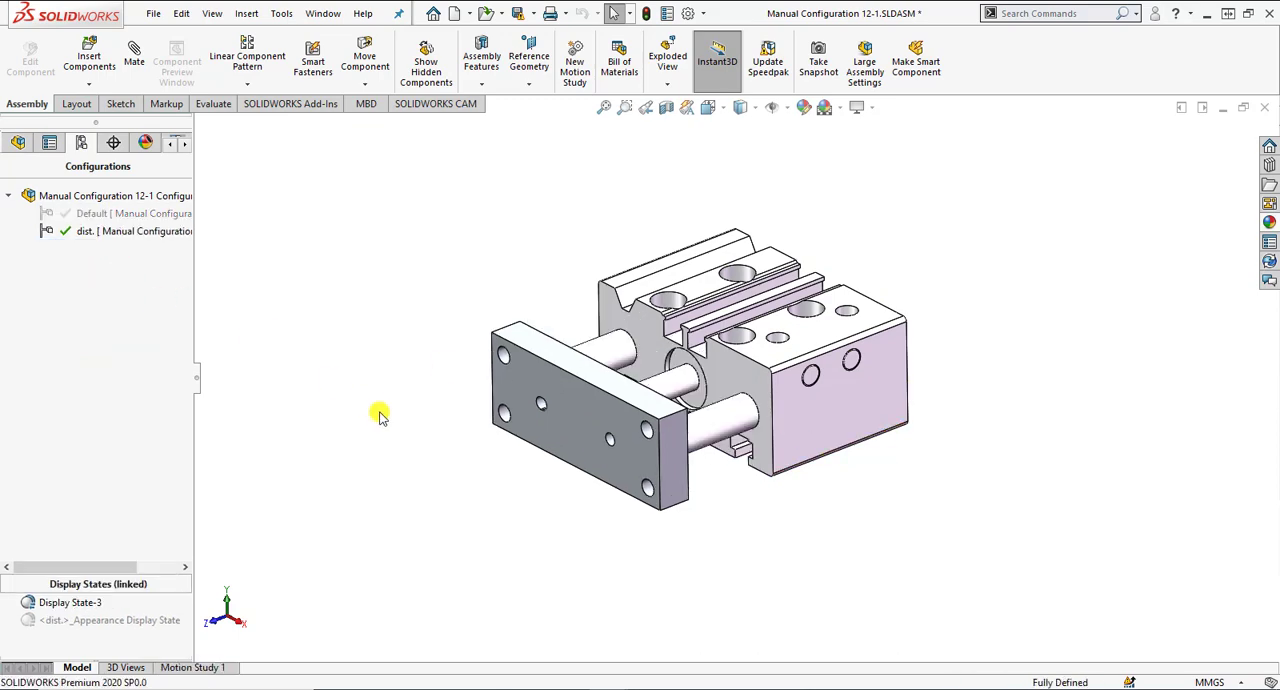